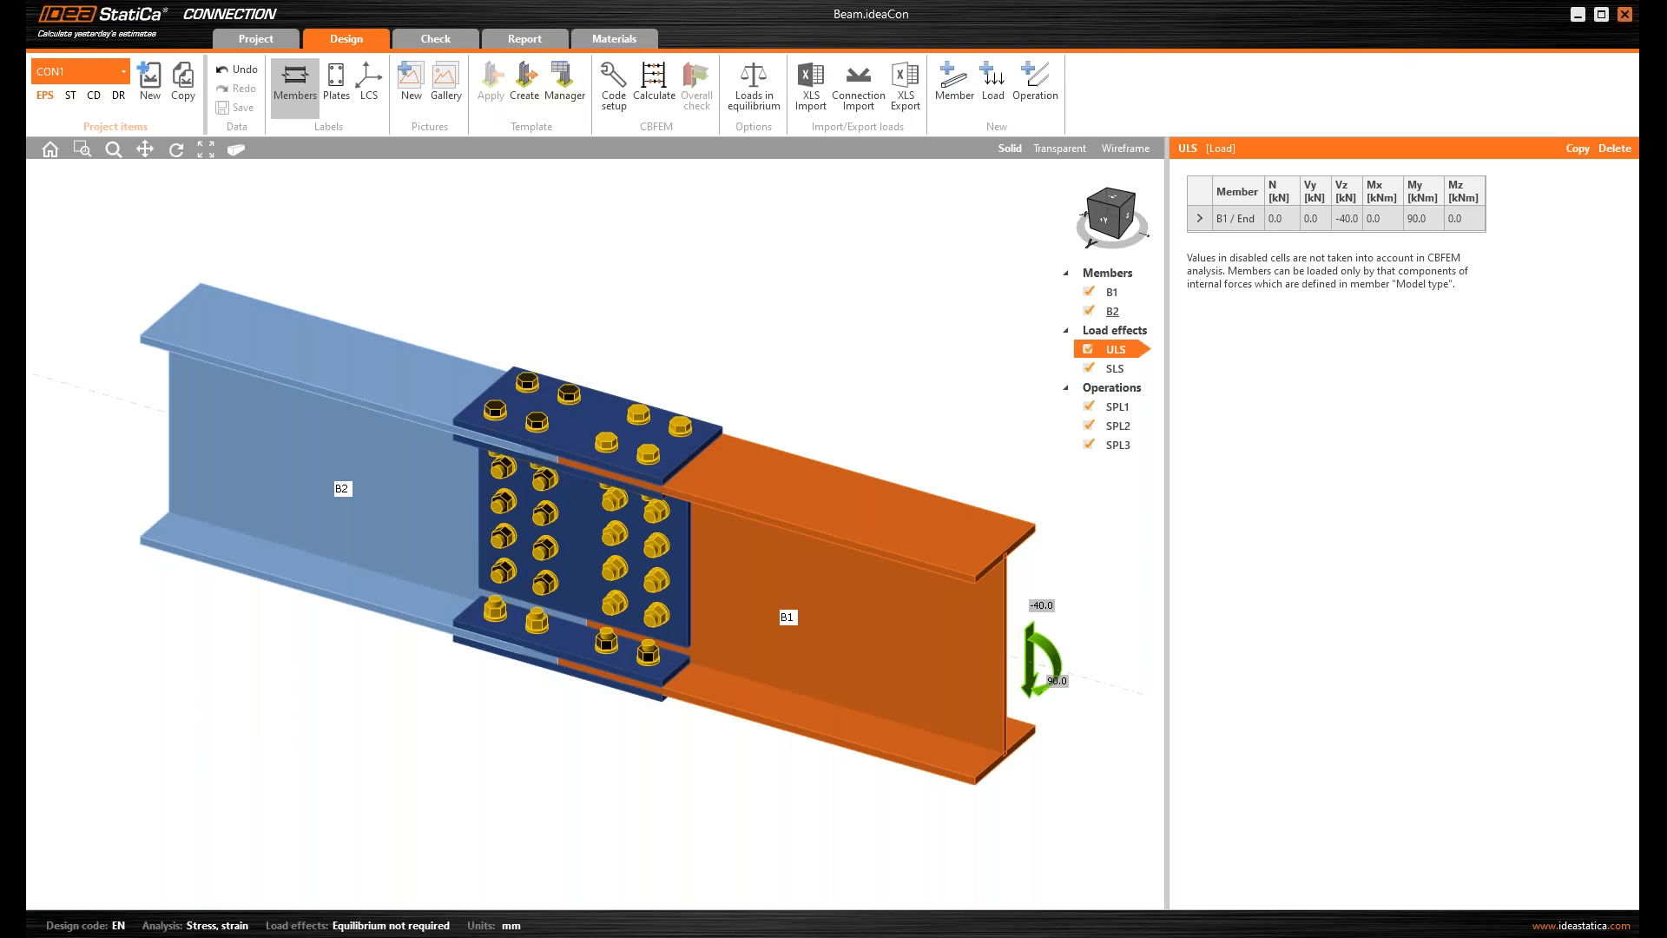
- Show the SLS load effect and set the bolts' shear force transfer to Friction in top flange splice SPL1
right_drag(815, 336, 764, 330)
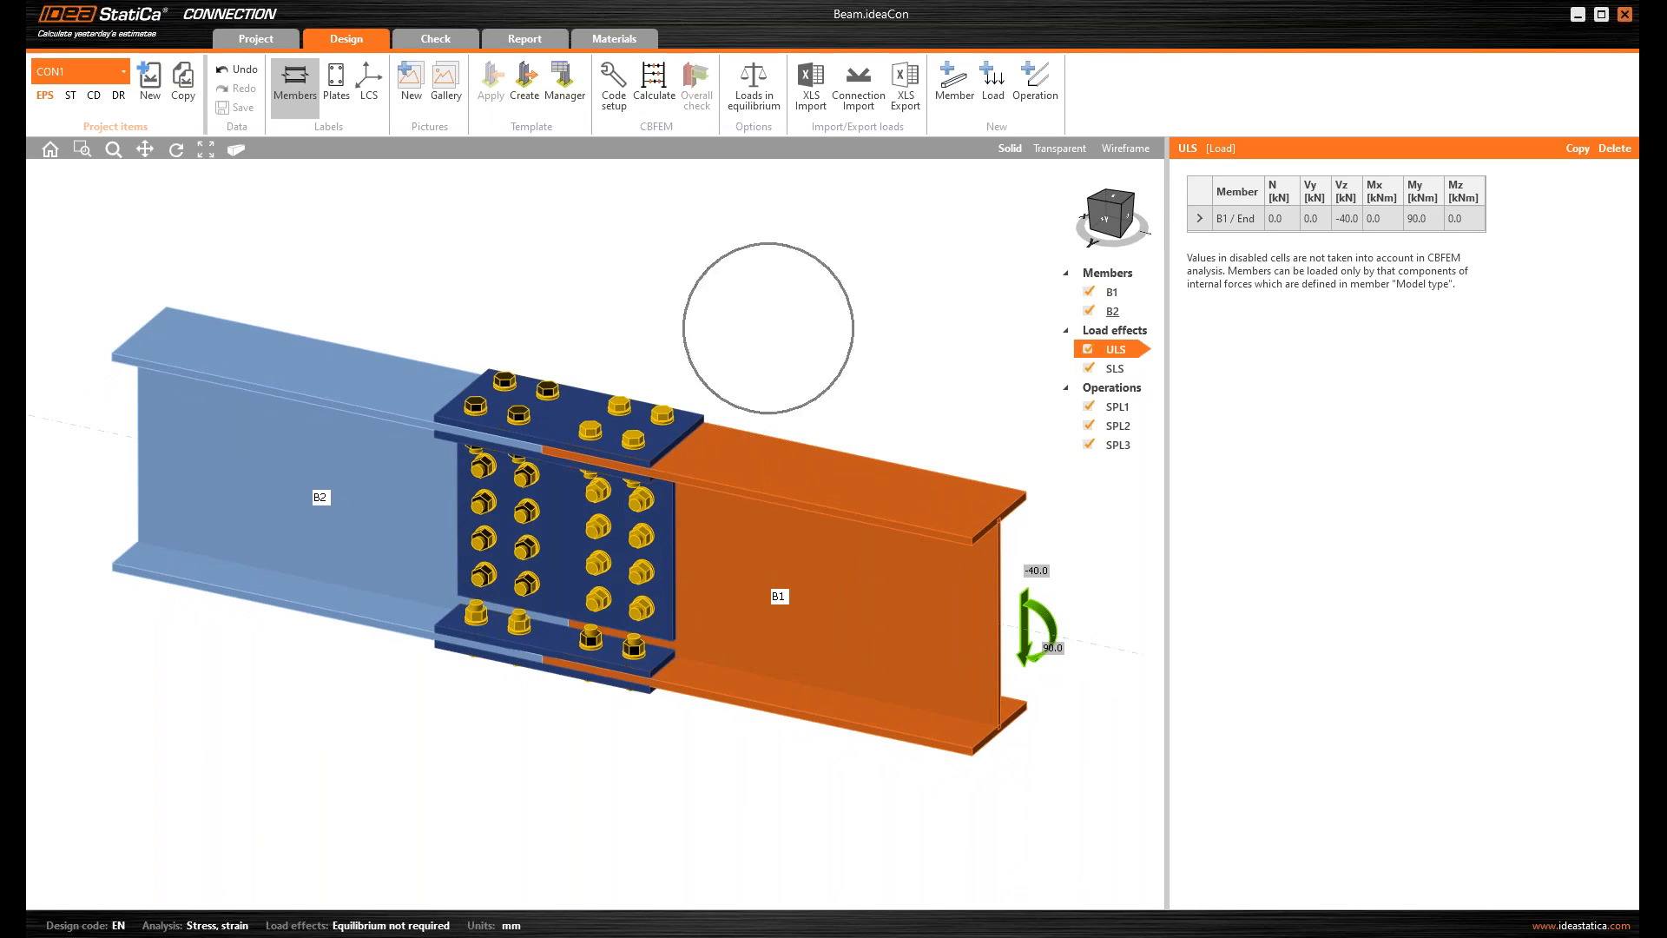
click(1122, 376)
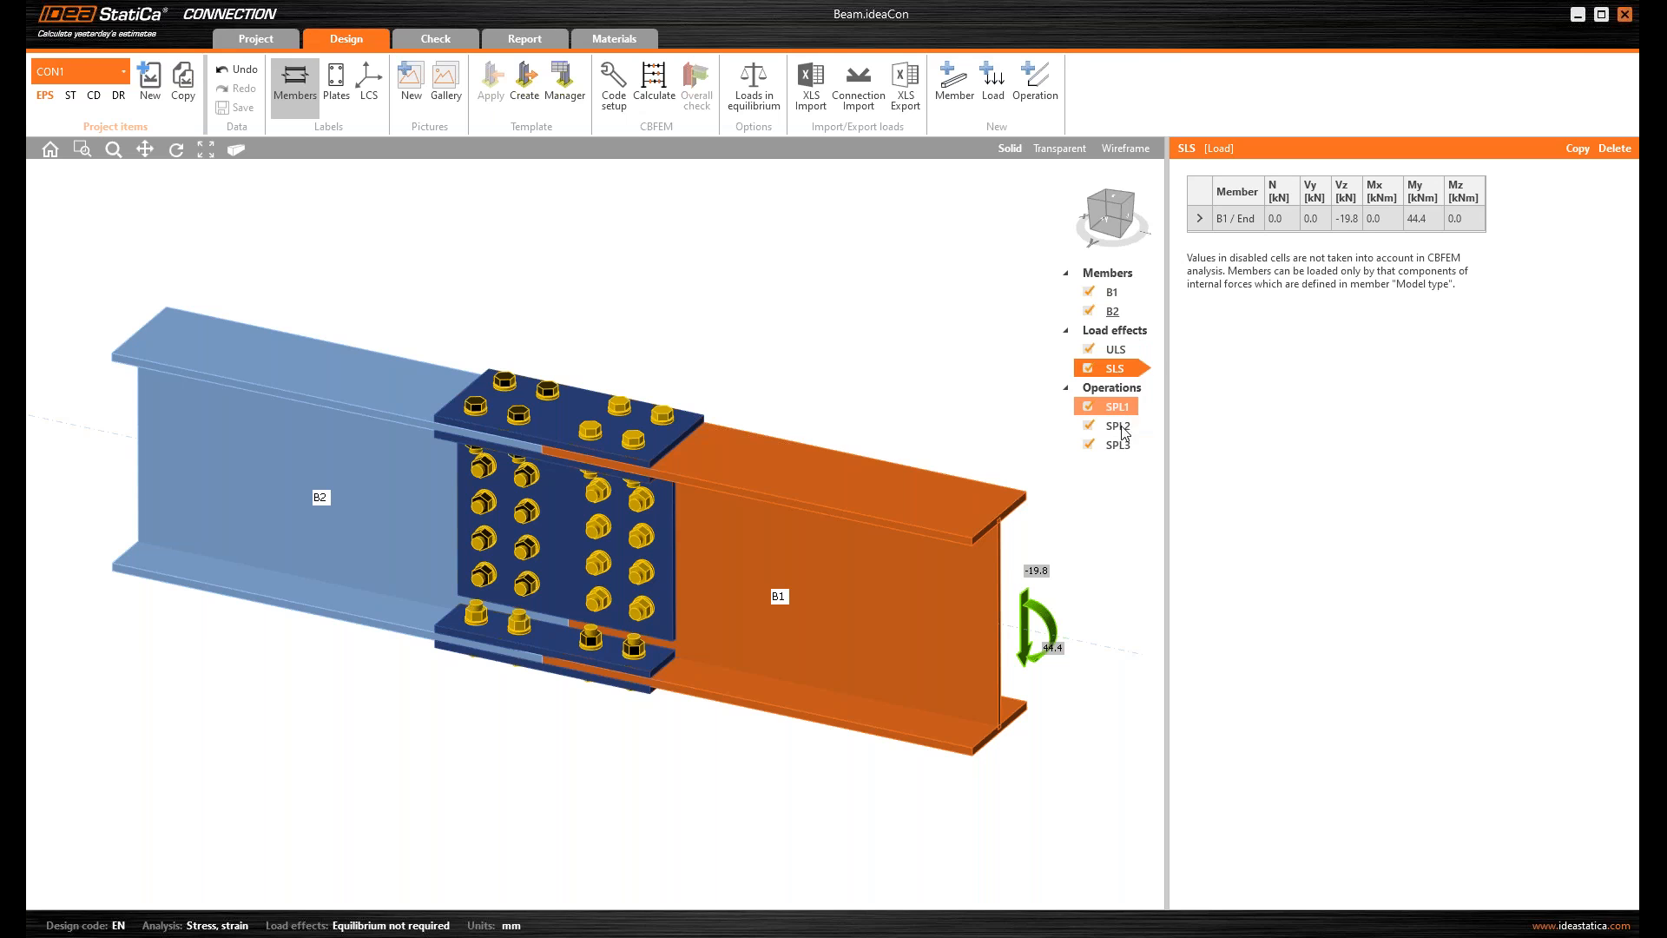
click(1120, 410)
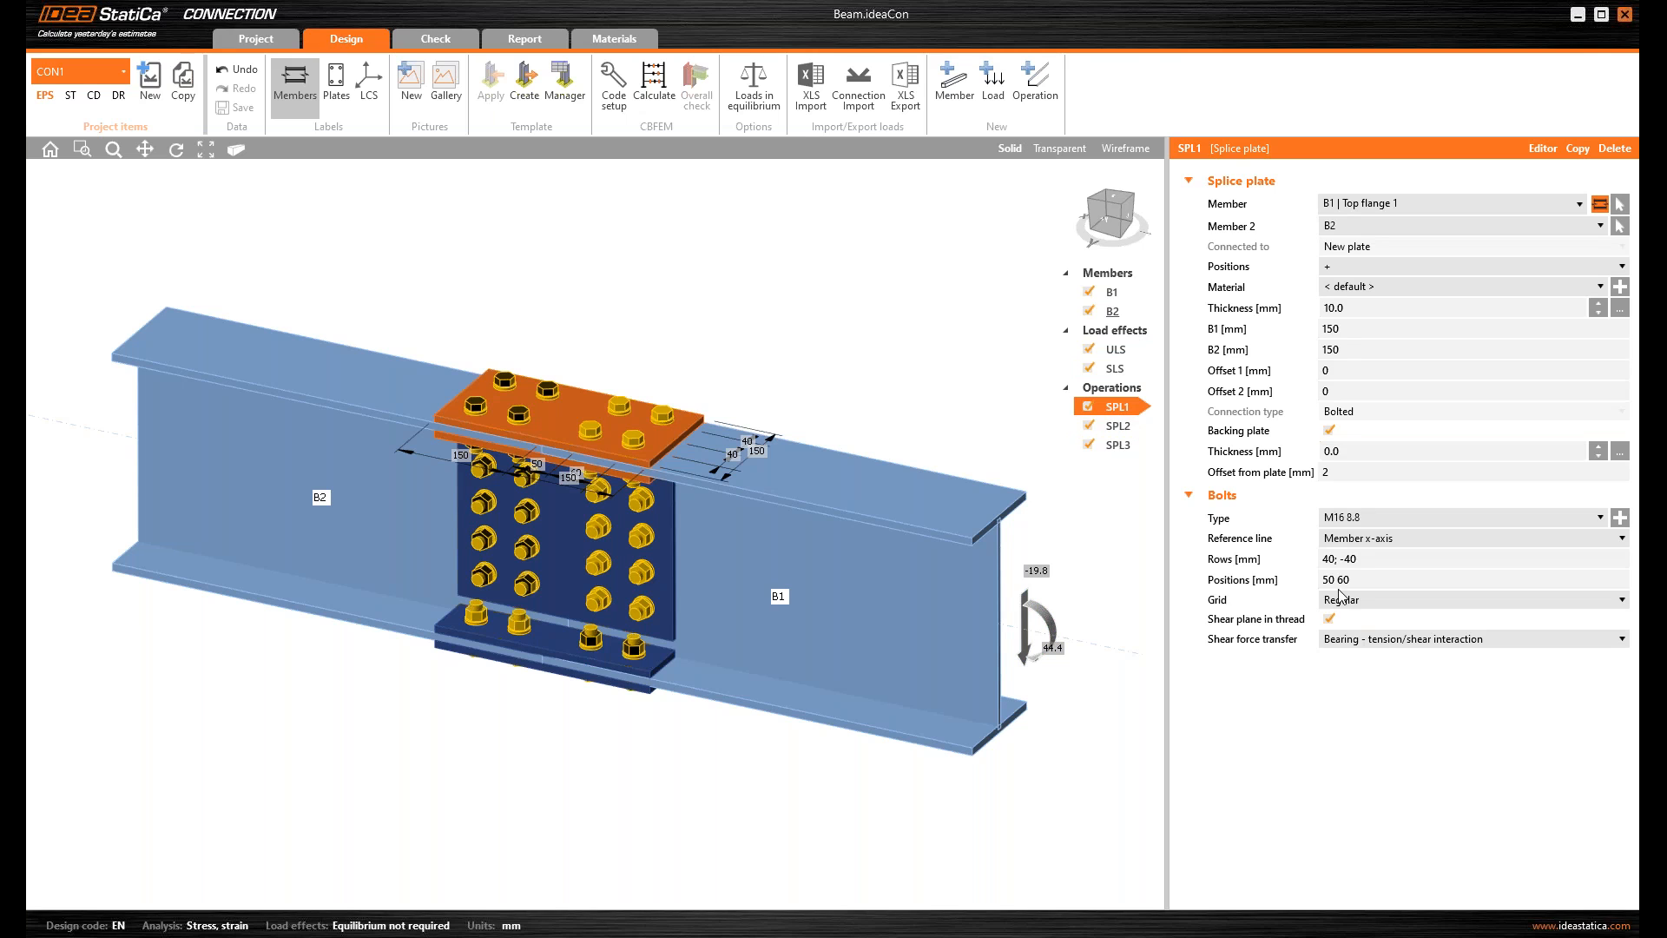
click(1366, 639)
click(1355, 686)
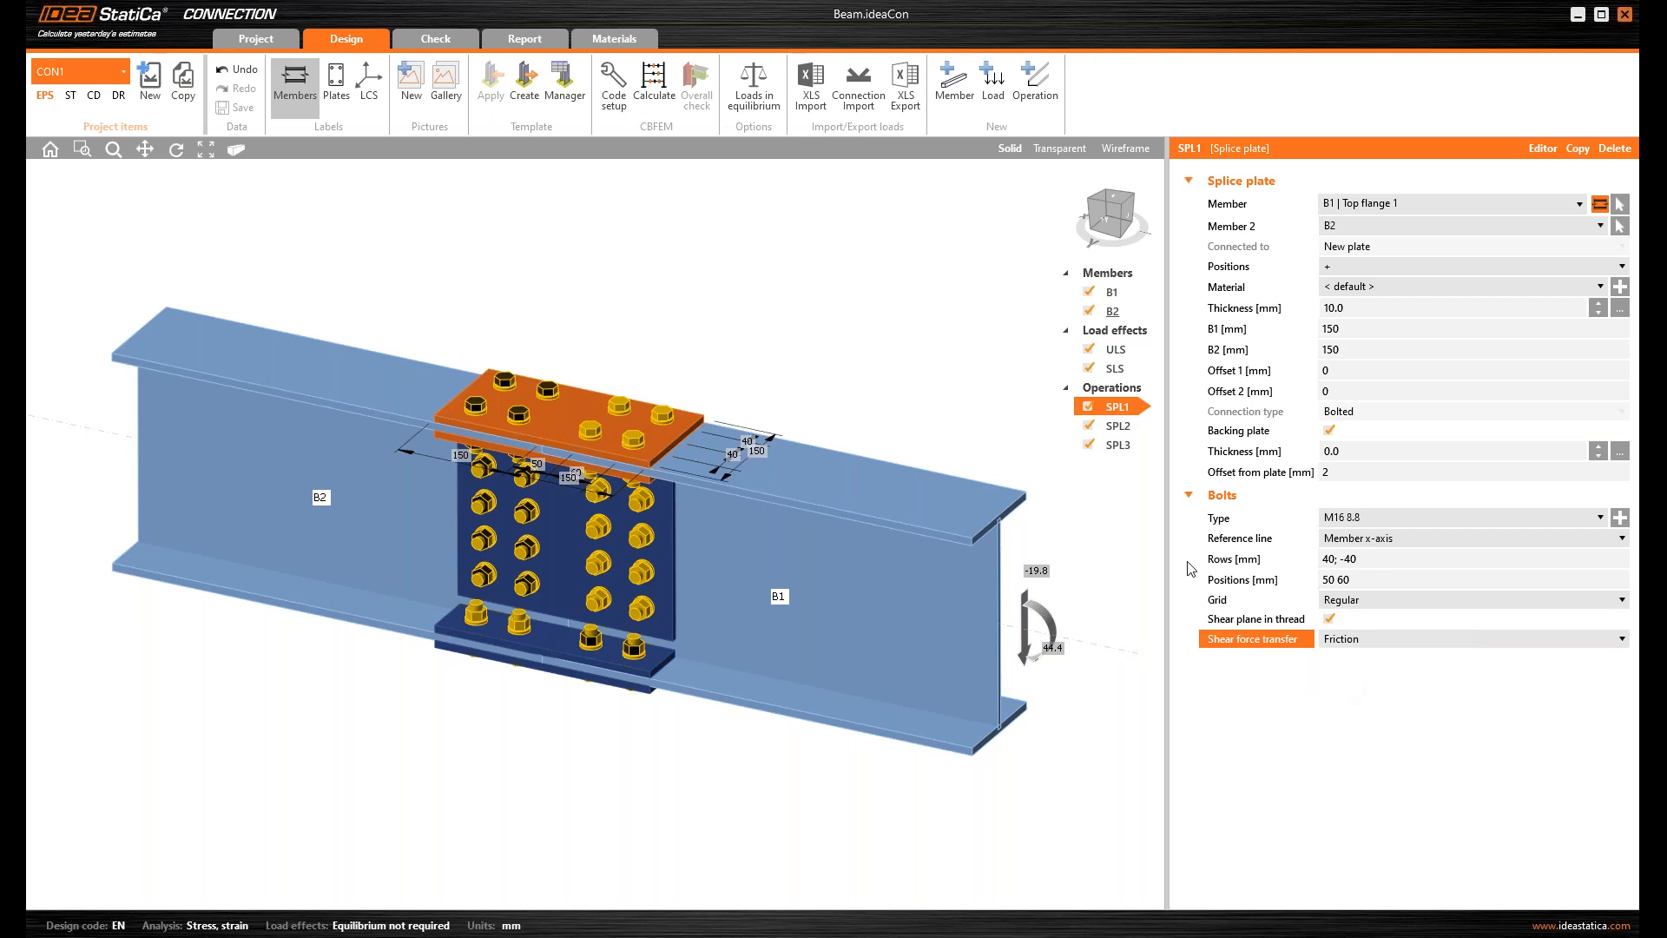
- Set the bolts' shear force transfer to Friction in bottom flange splice SPL2 and web splice SPL3
click(1118, 427)
click(1328, 647)
click(1355, 686)
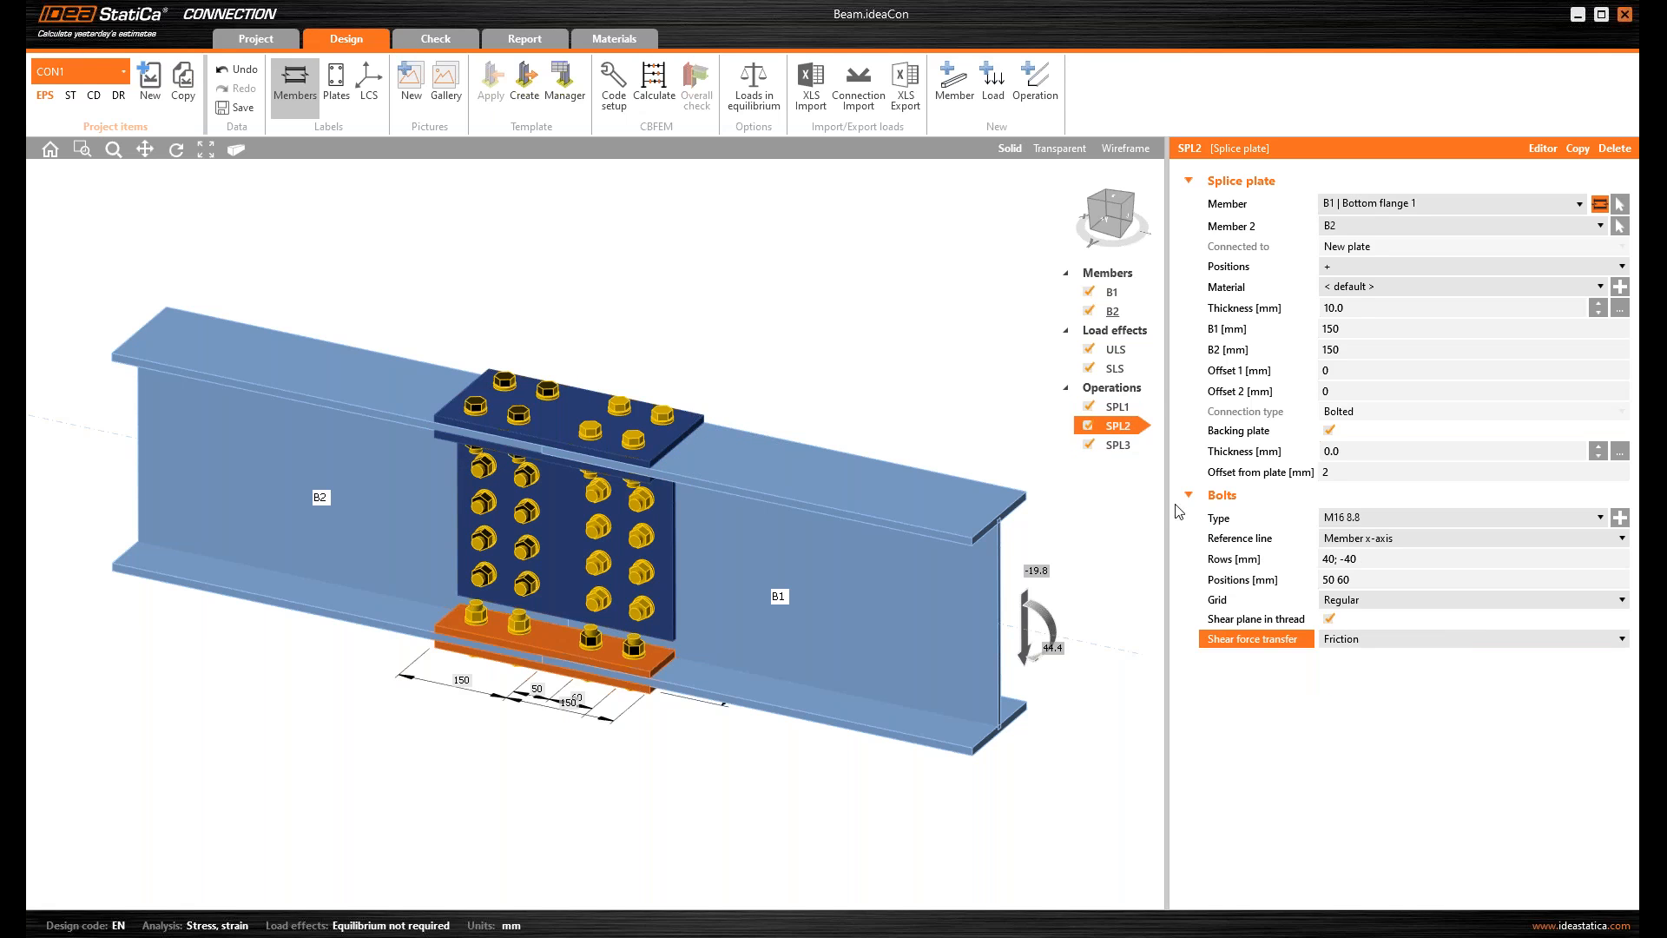
click(1118, 445)
click(1337, 647)
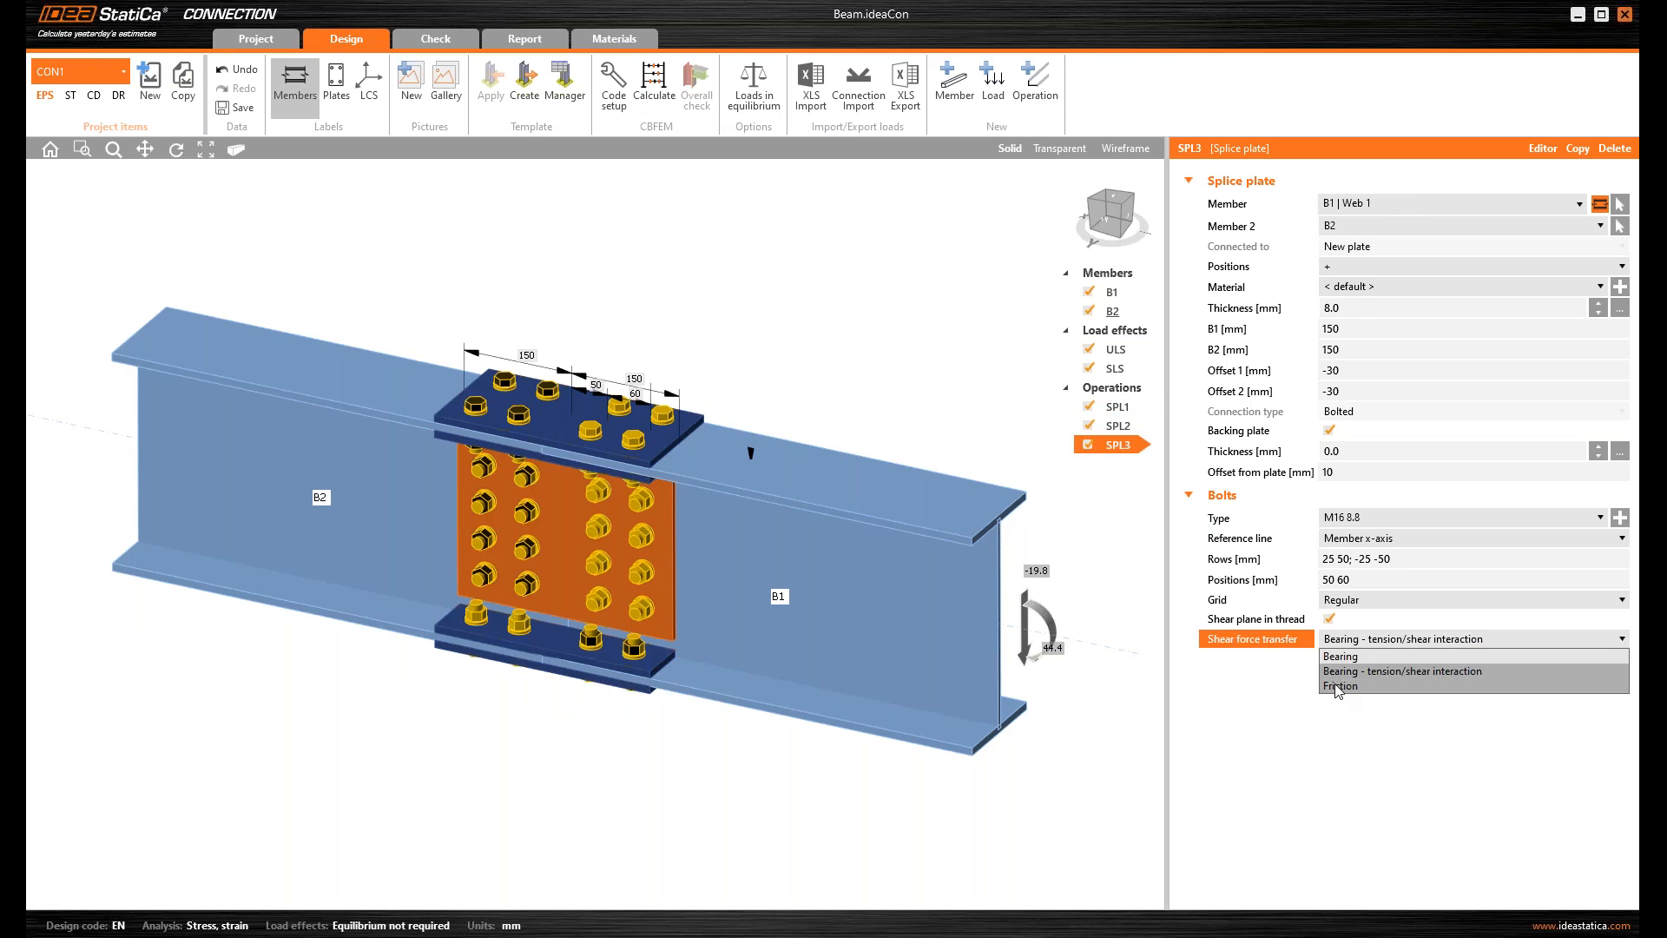
click(1337, 686)
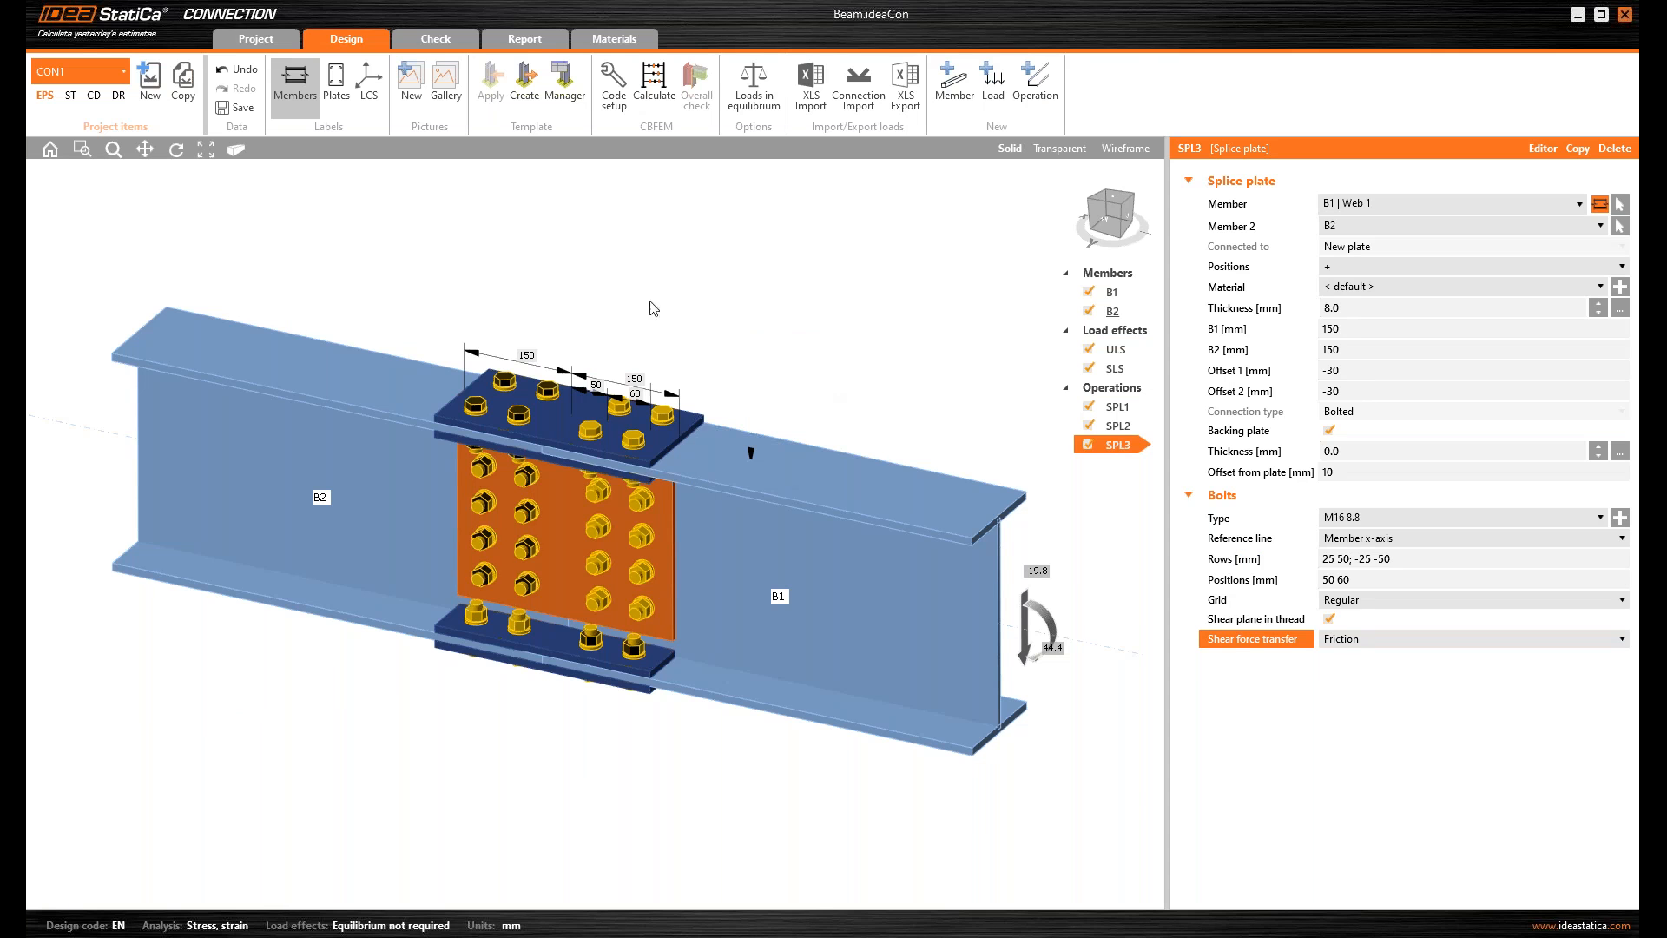
- Deactivate the ULS load effect and calculate the connection for SLS only
click(1089, 350)
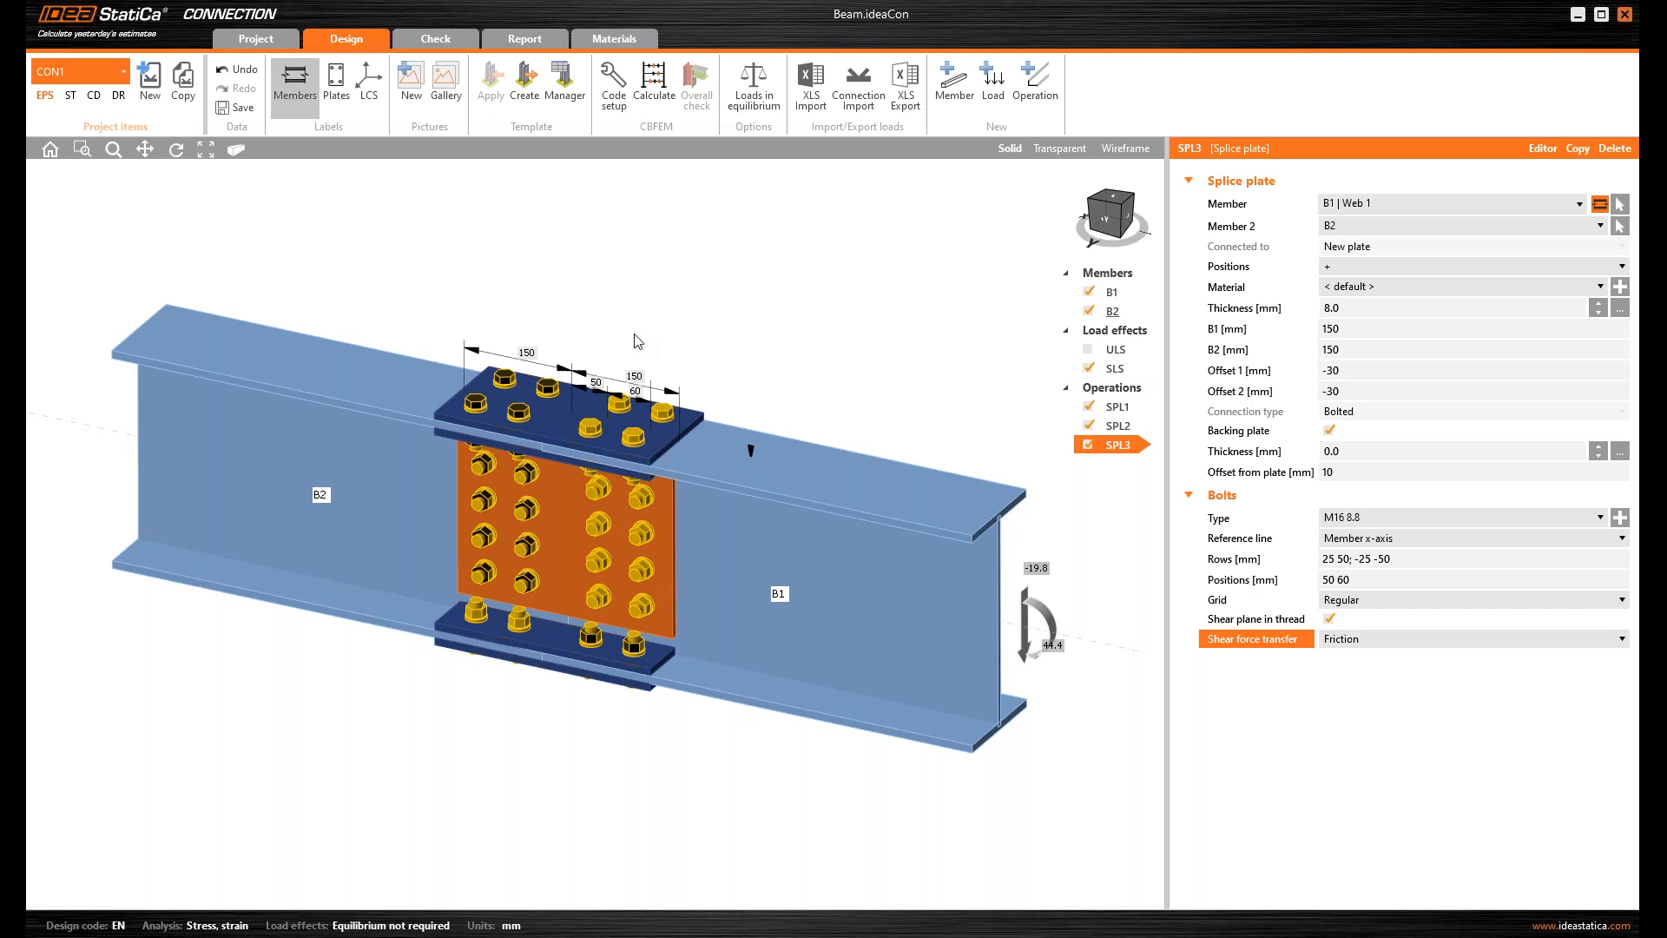
middle_drag(632, 328, 639, 334)
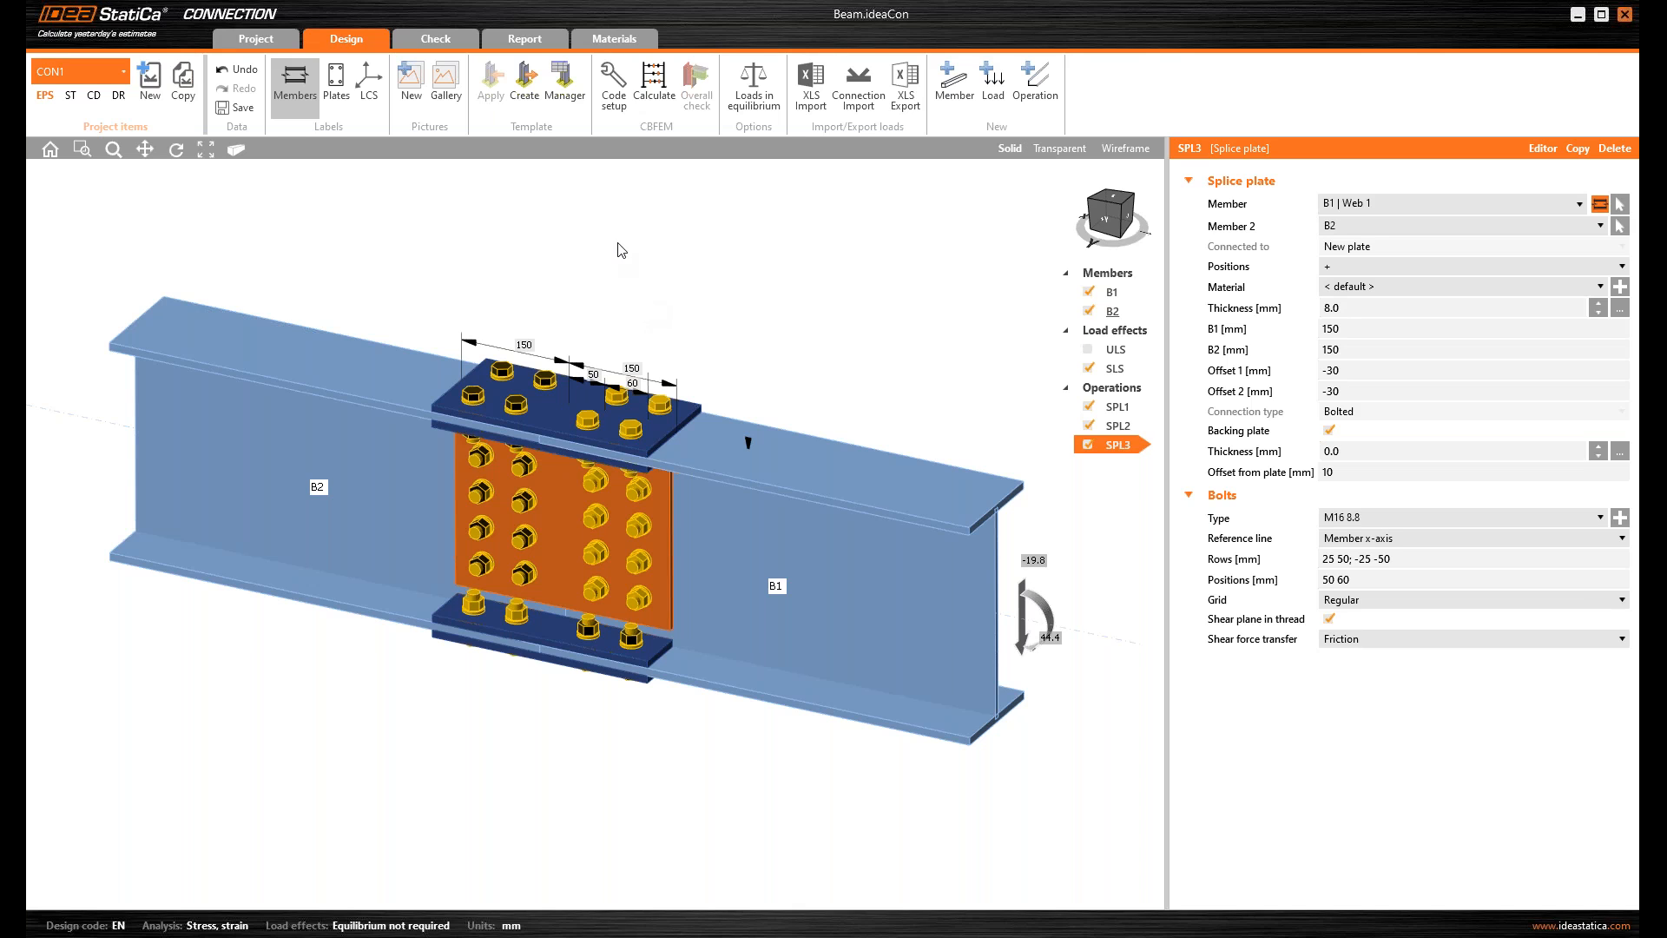
click(660, 100)
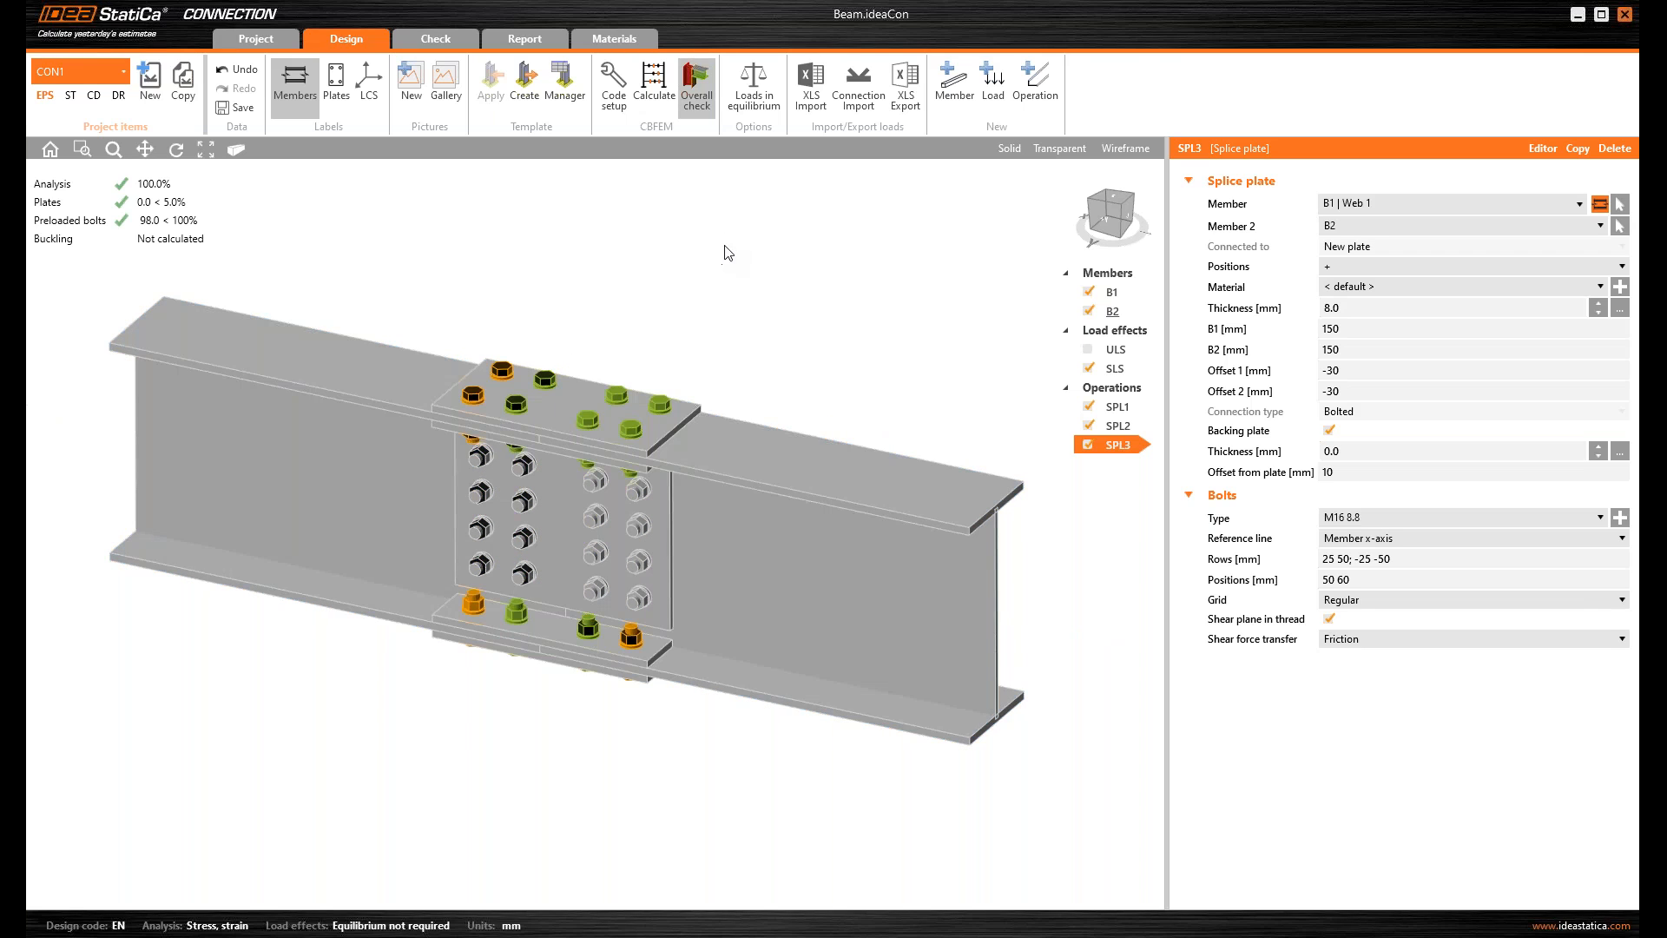
- Examine the preloaded bolt check results, sorted by shear utilisation Uts in descending order
click(450, 50)
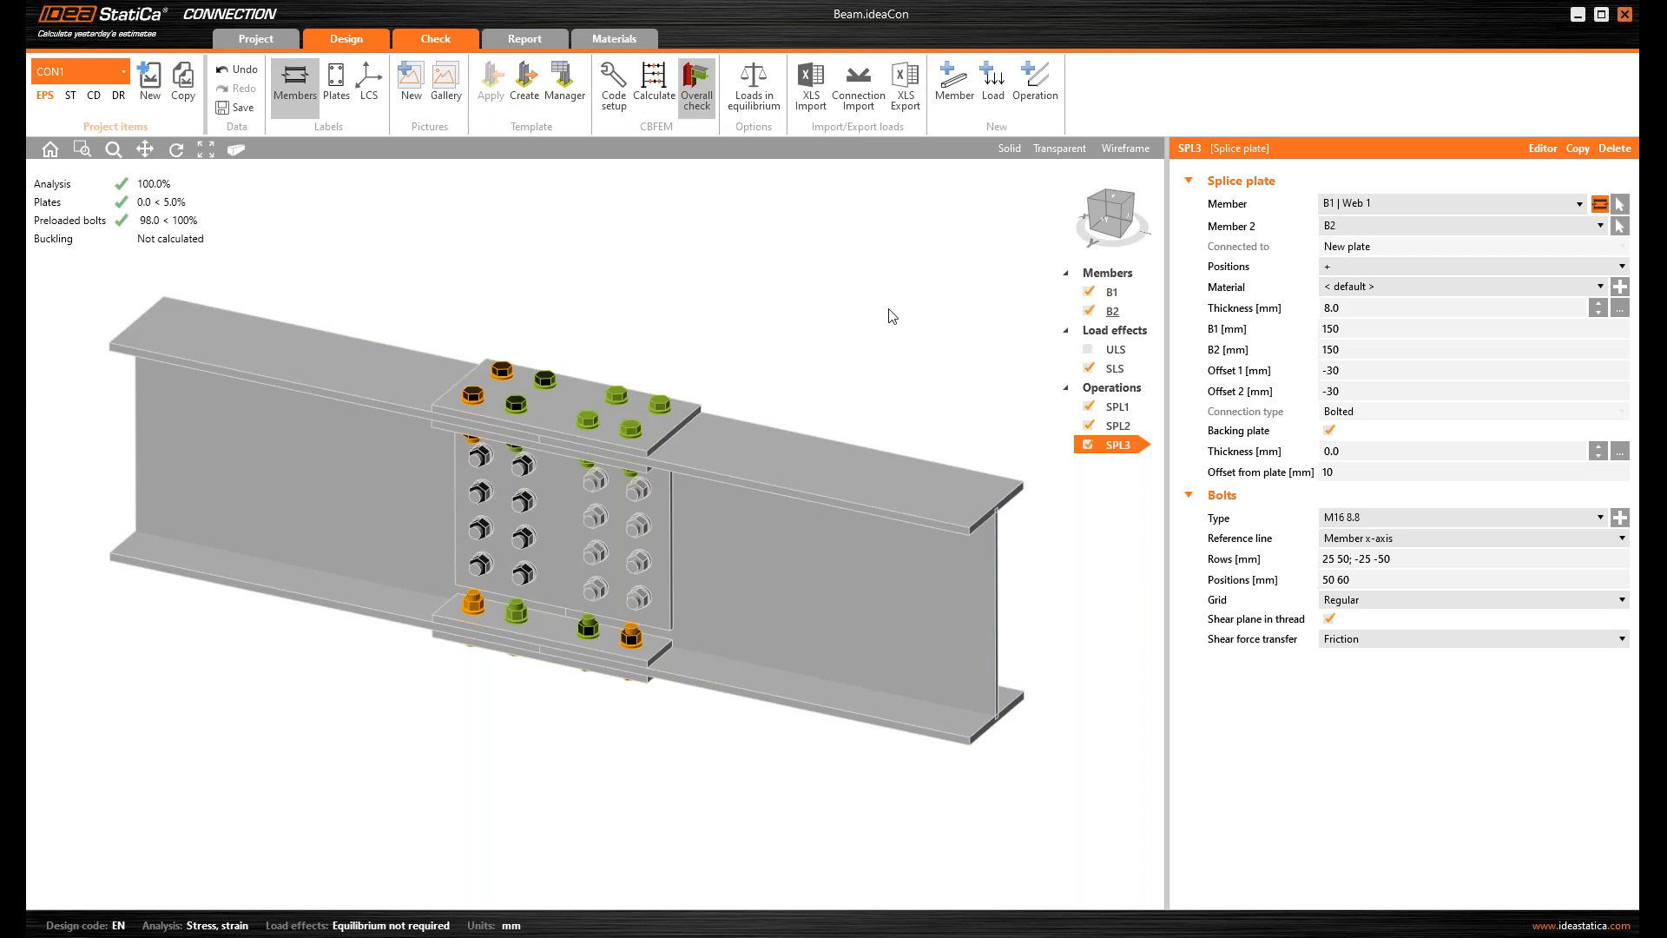
click(1191, 151)
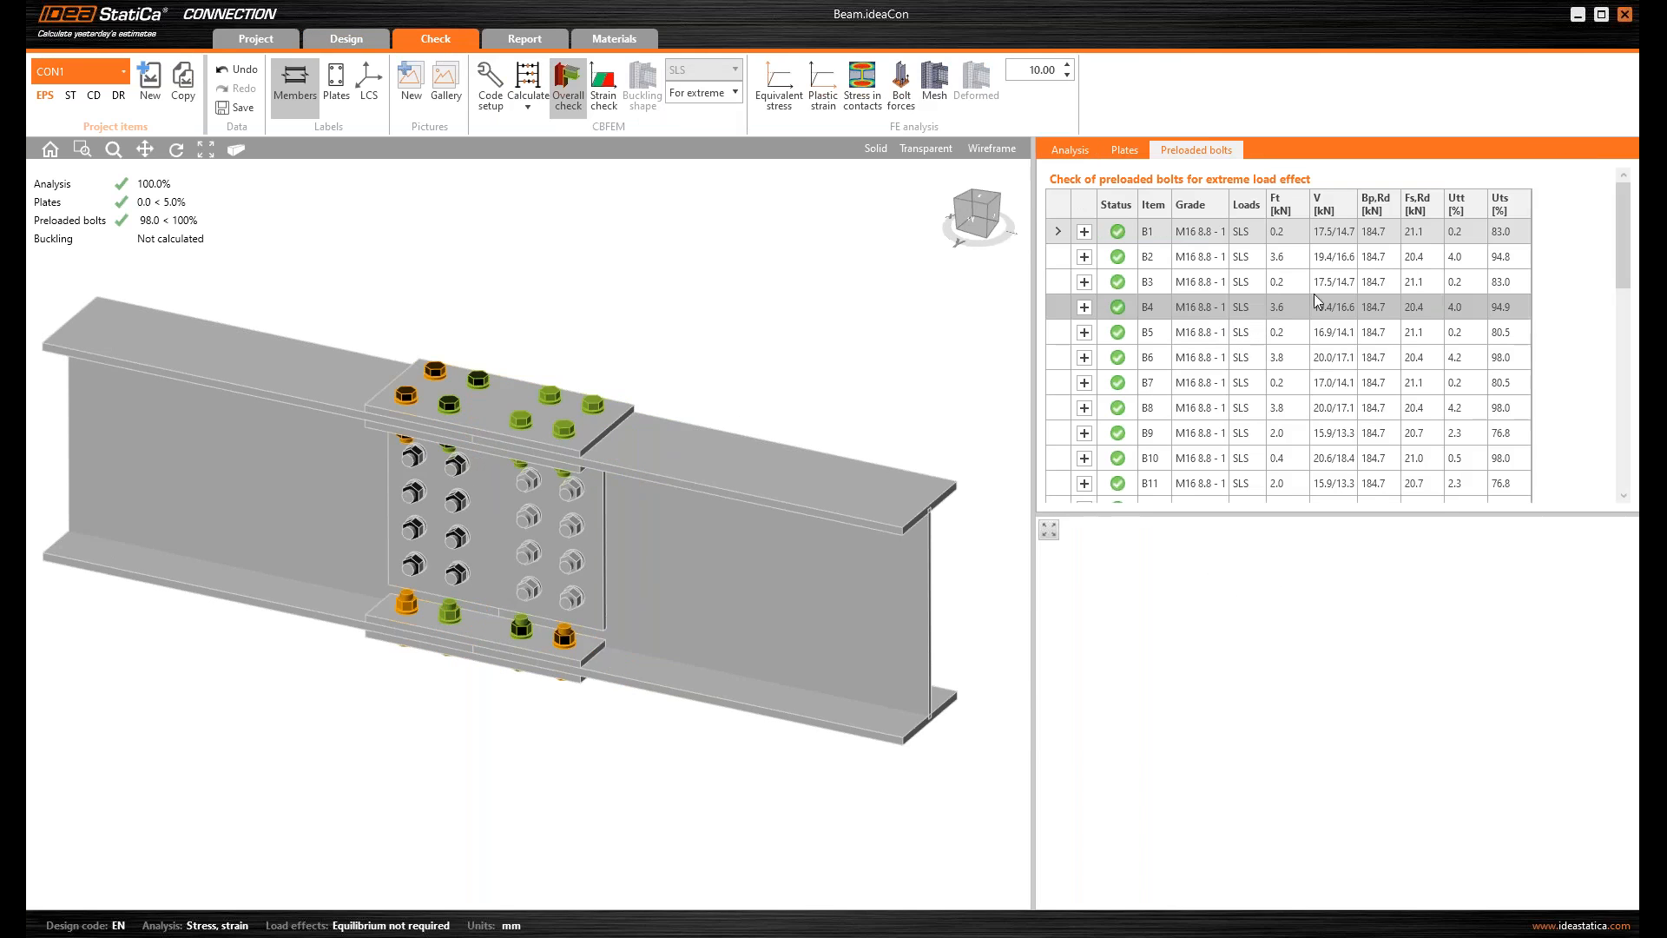
click(1504, 204)
click(1505, 204)
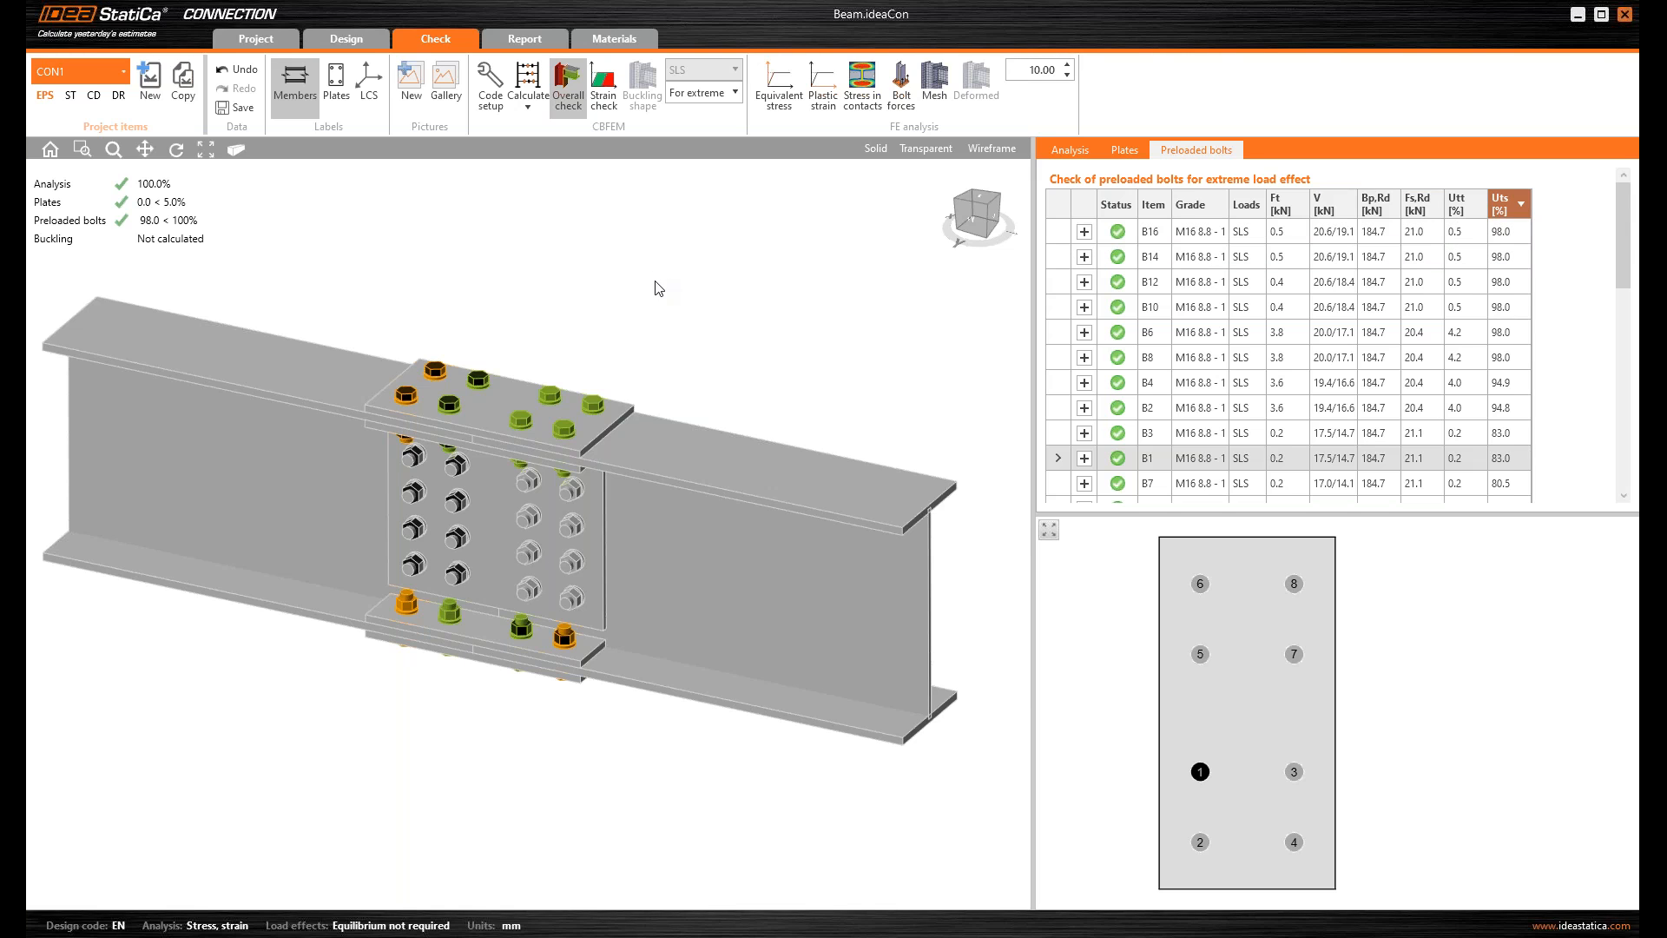
- Set the partial safety factor γM3 to 1.1 in the code setup and recalculate the connection
click(491, 110)
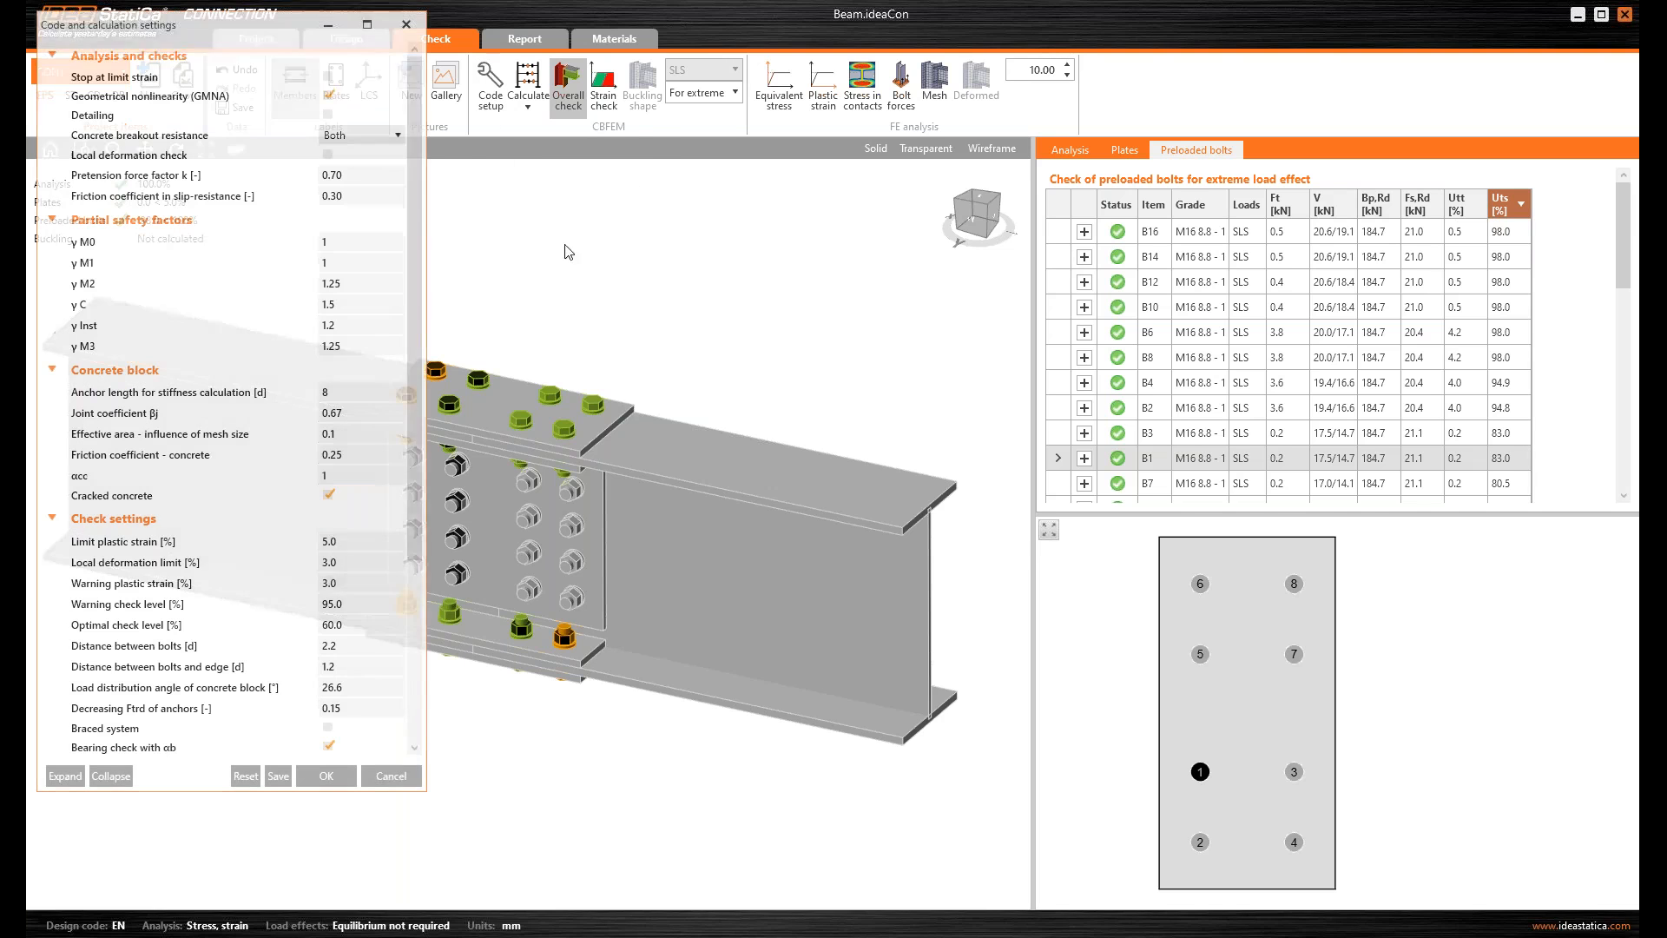
drag(351, 346, 331, 344)
text(1)
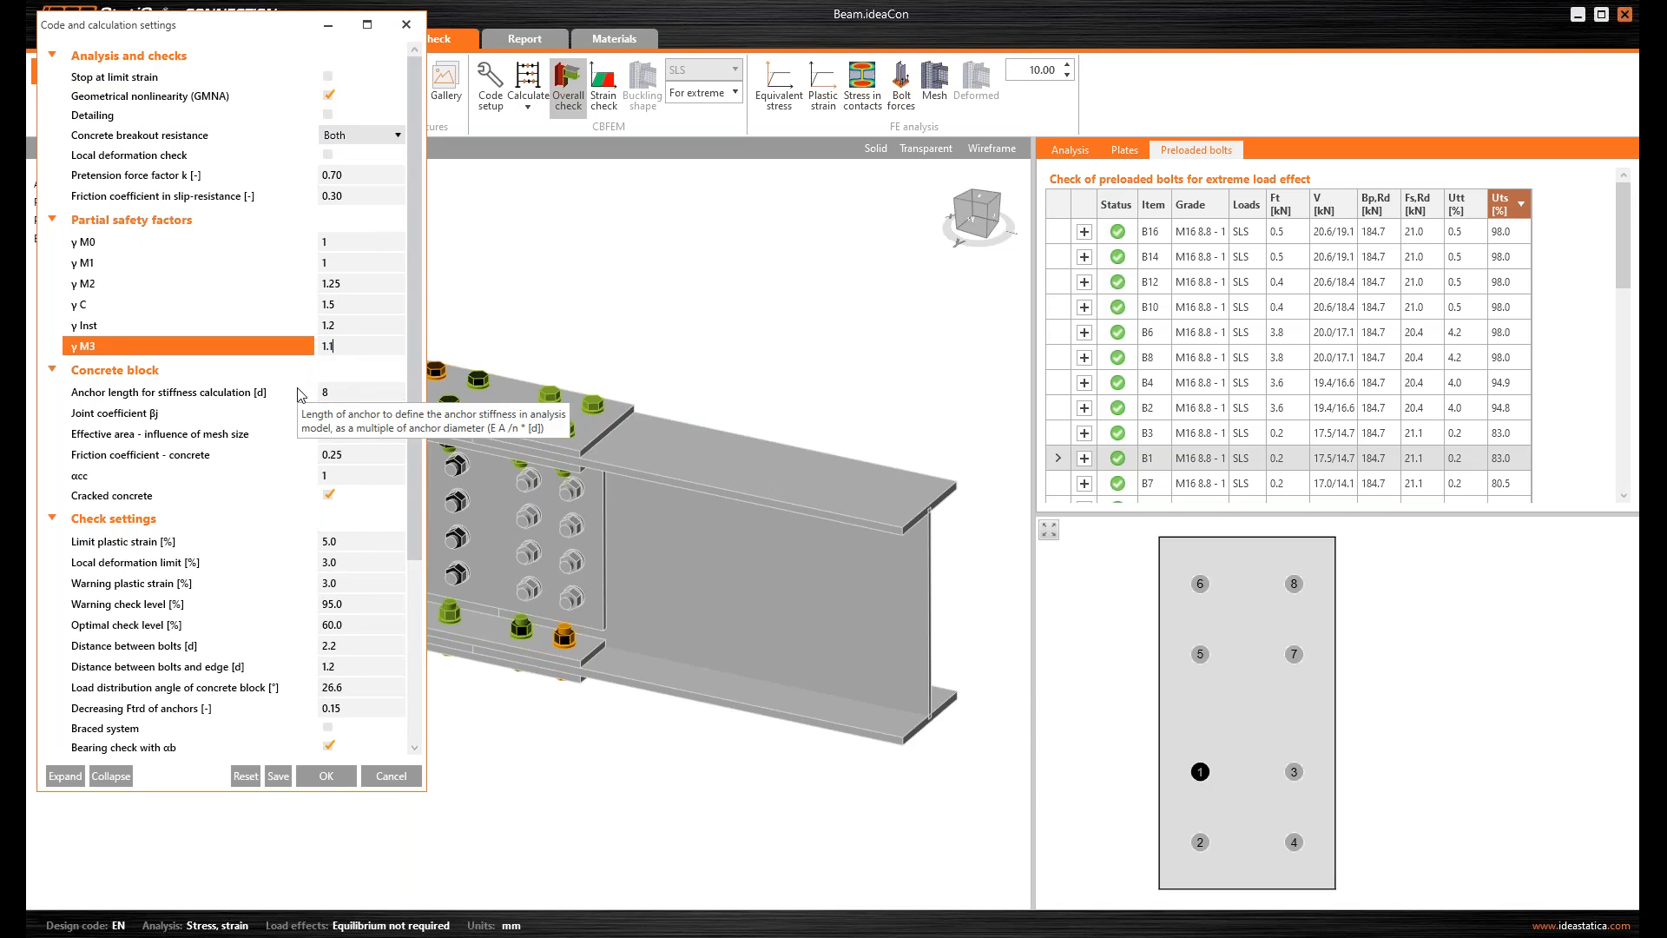
click(326, 778)
click(528, 80)
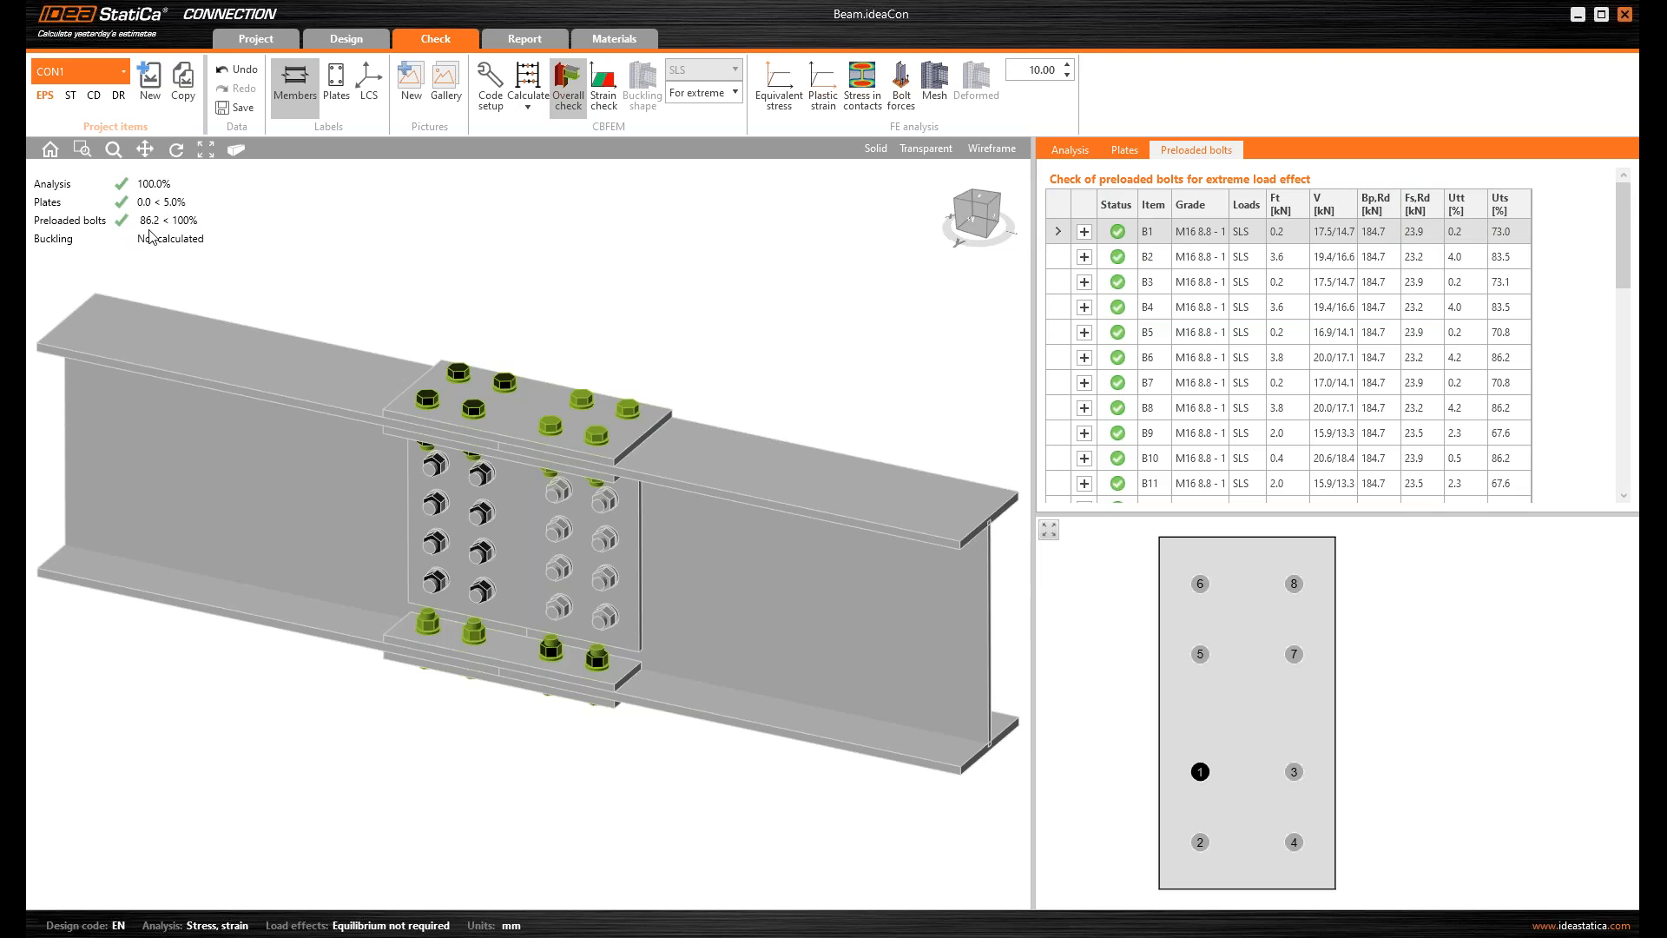
scroll(461, 231, down, 2)
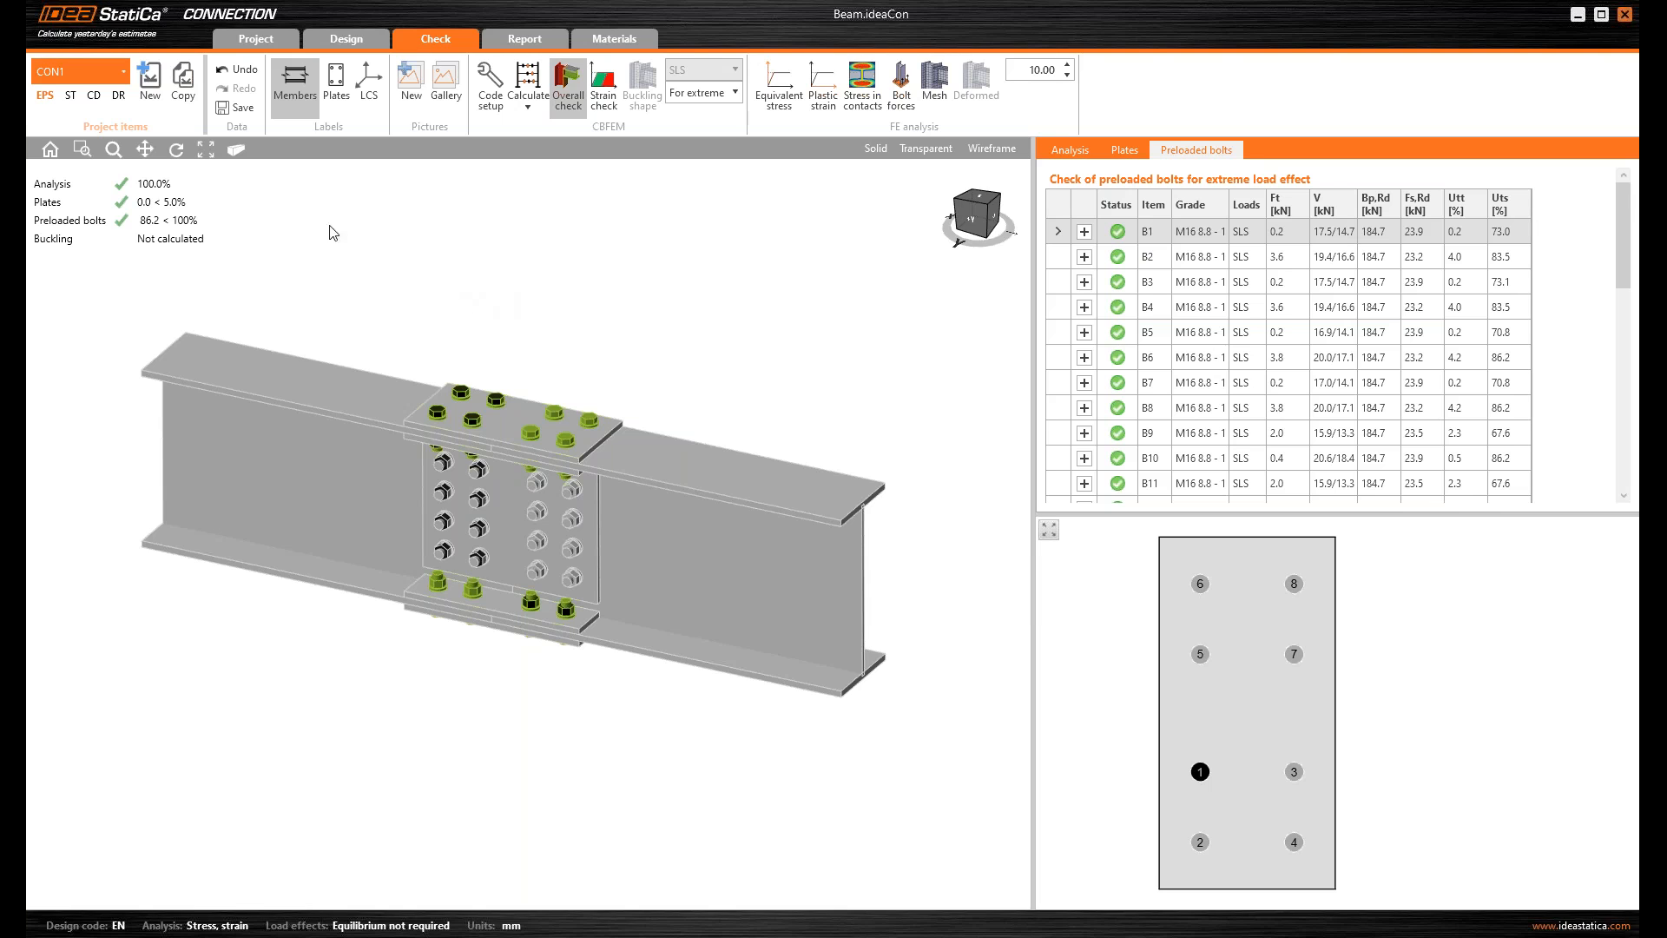
- Copy connection CON1 as a second project item and apply the code setup with γM3 at 1.25
click(185, 94)
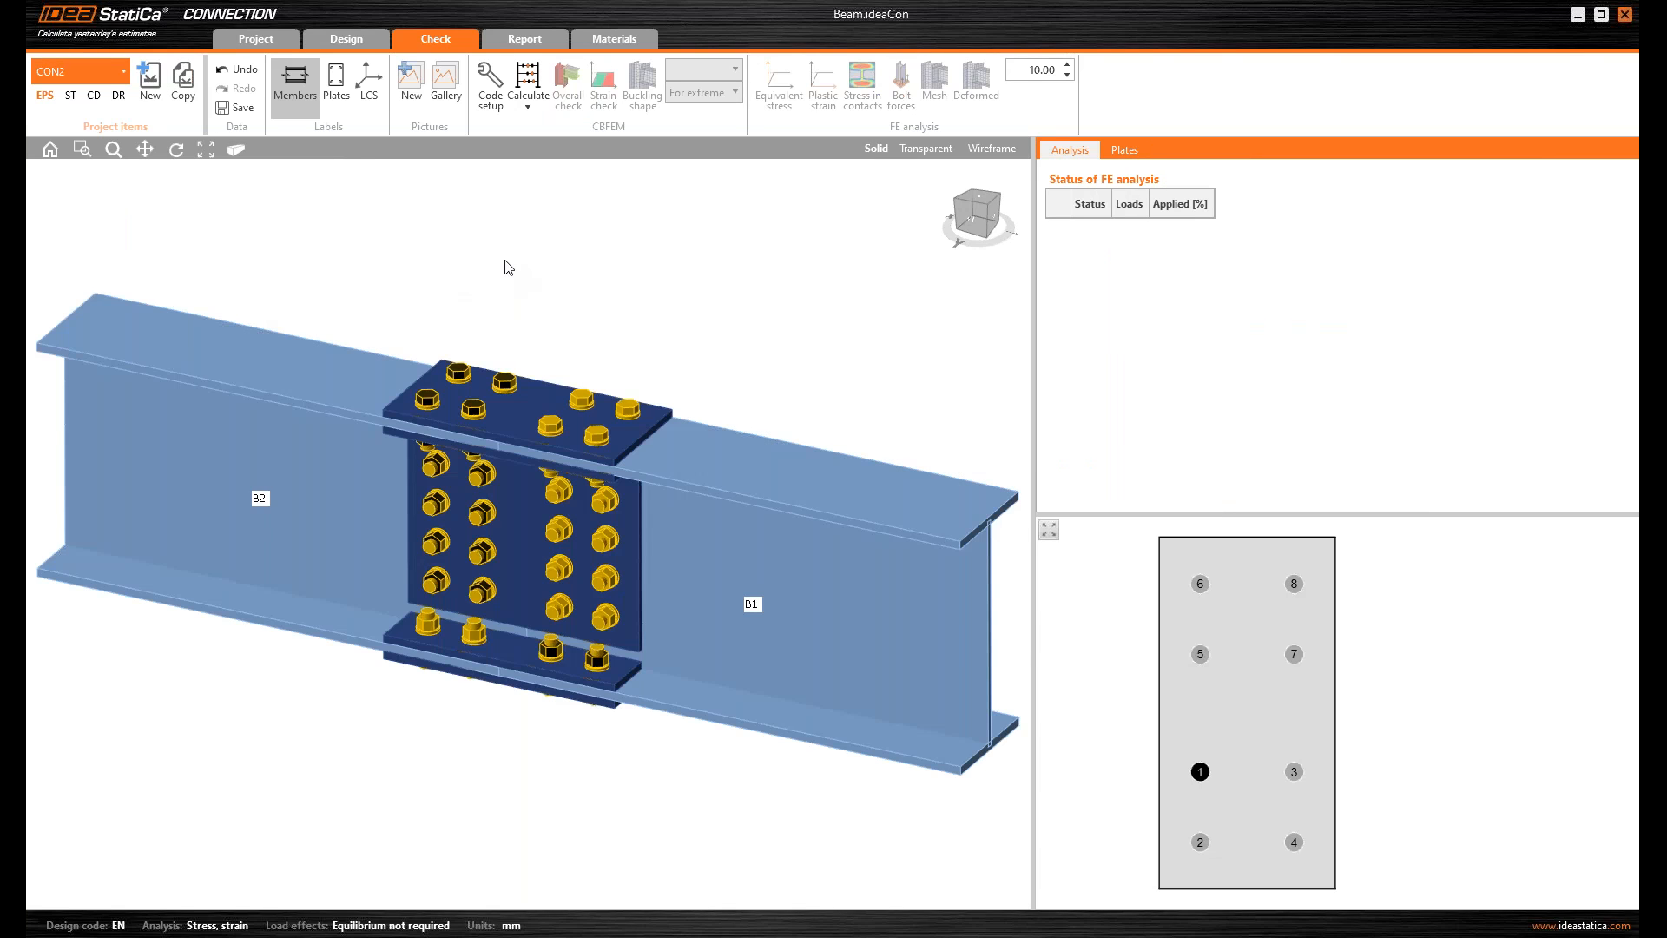
click(489, 95)
click(336, 770)
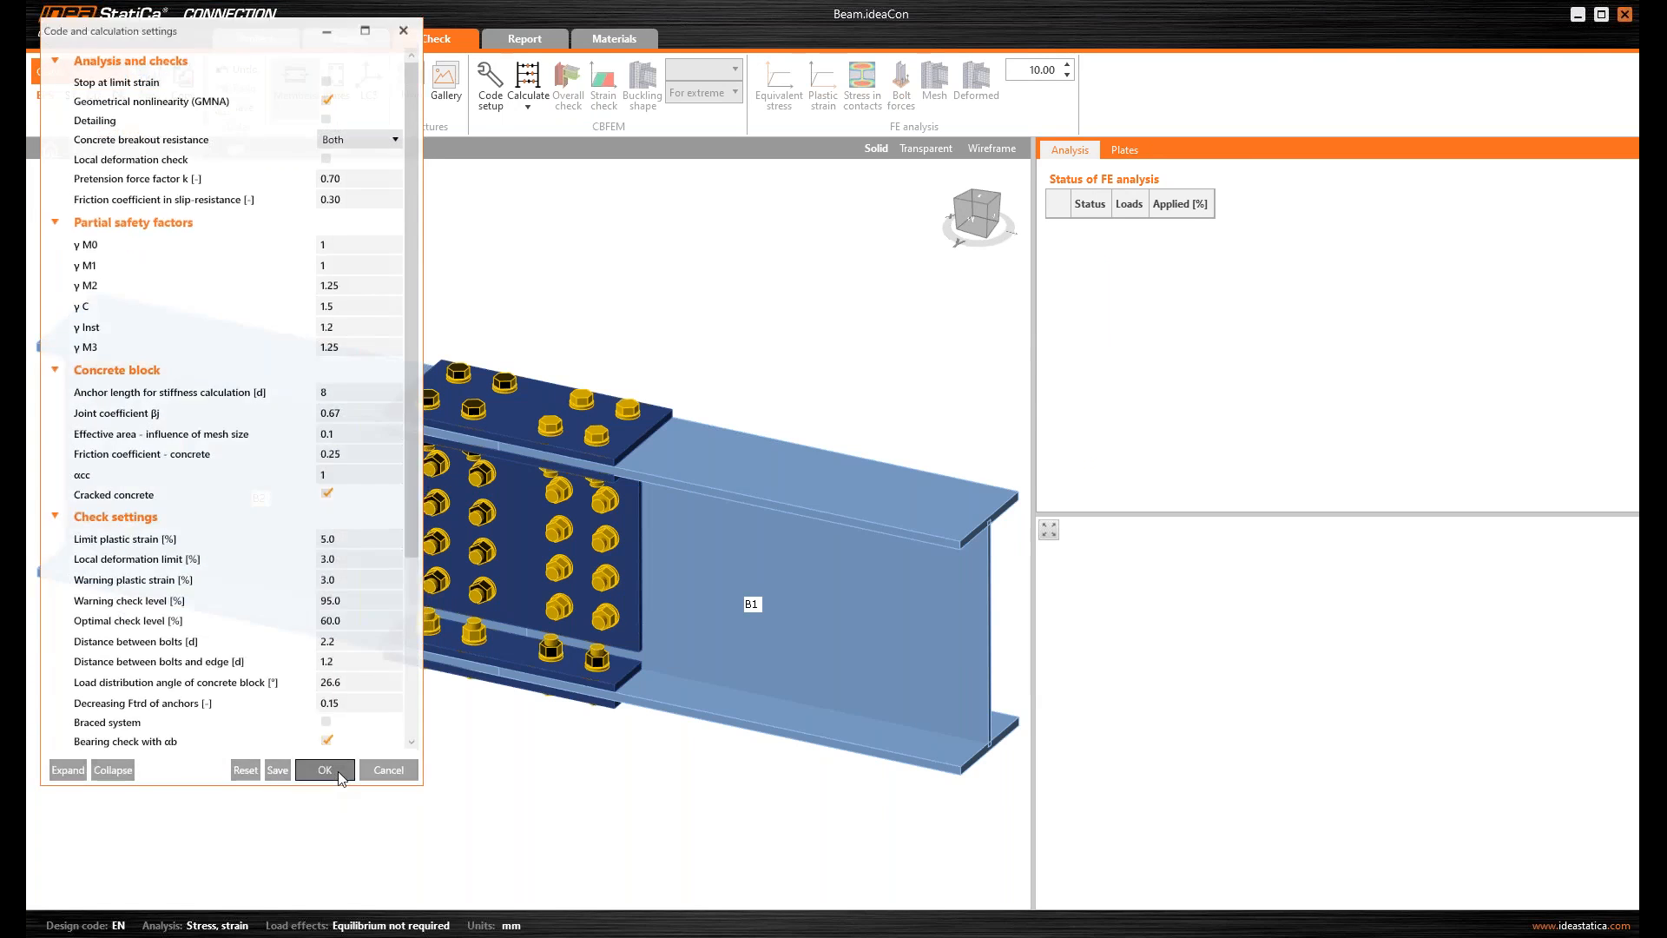
- Activate the ULS load effect and deactivate SLS in the design of the copied connection CON2
click(347, 40)
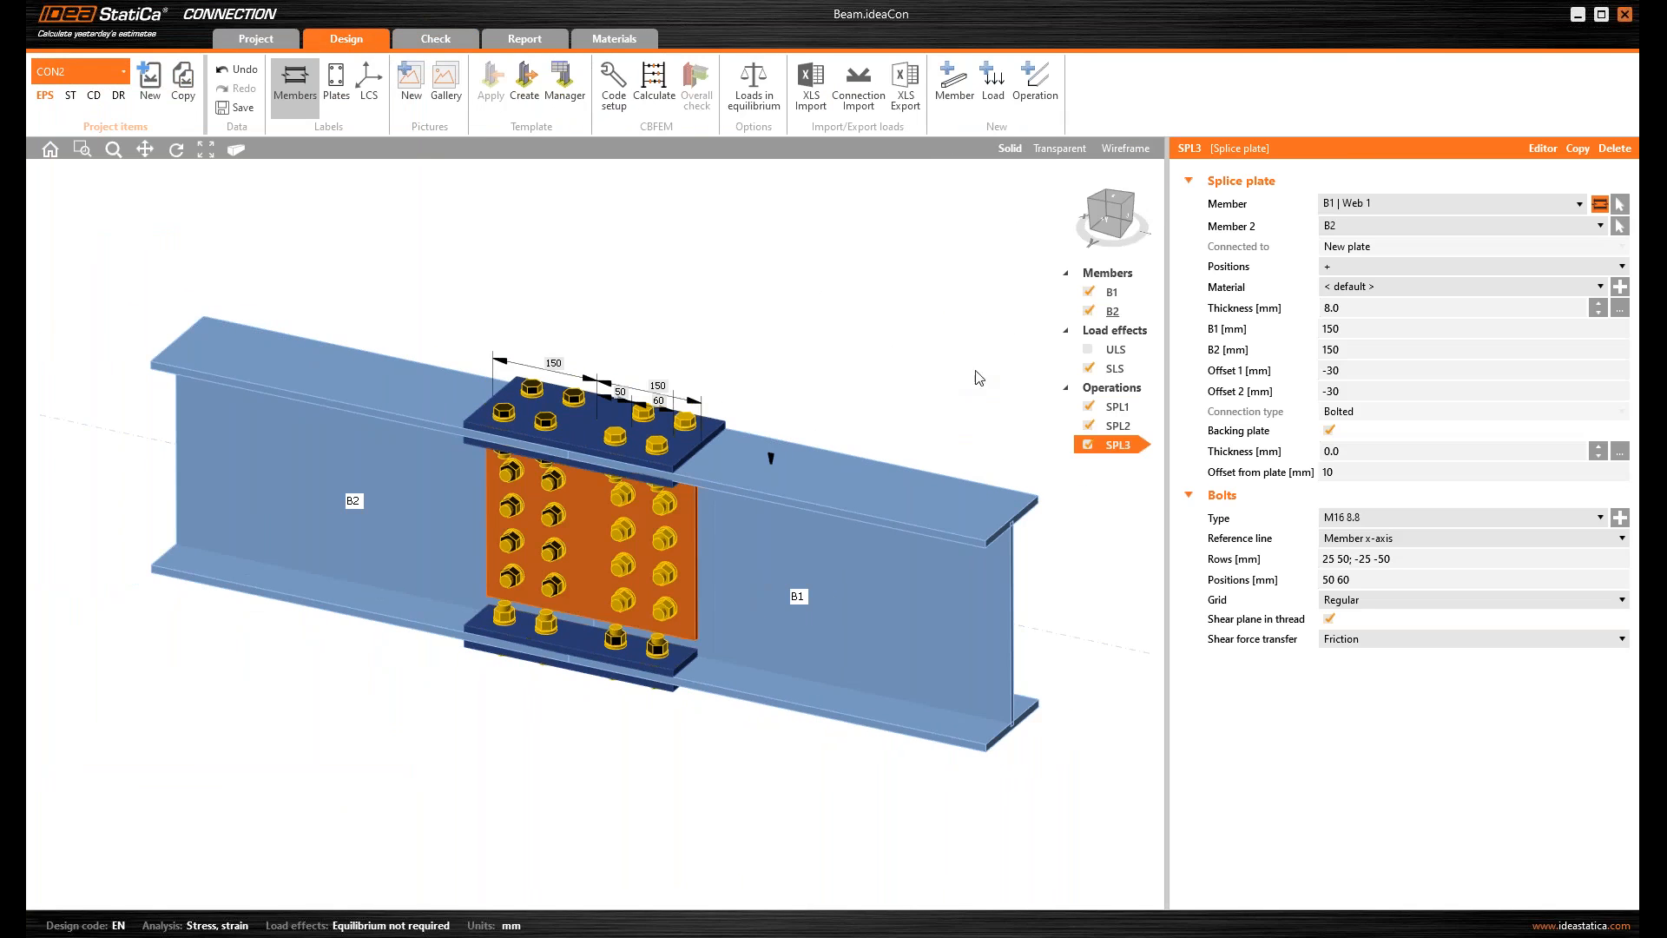
click(1117, 351)
click(1089, 351)
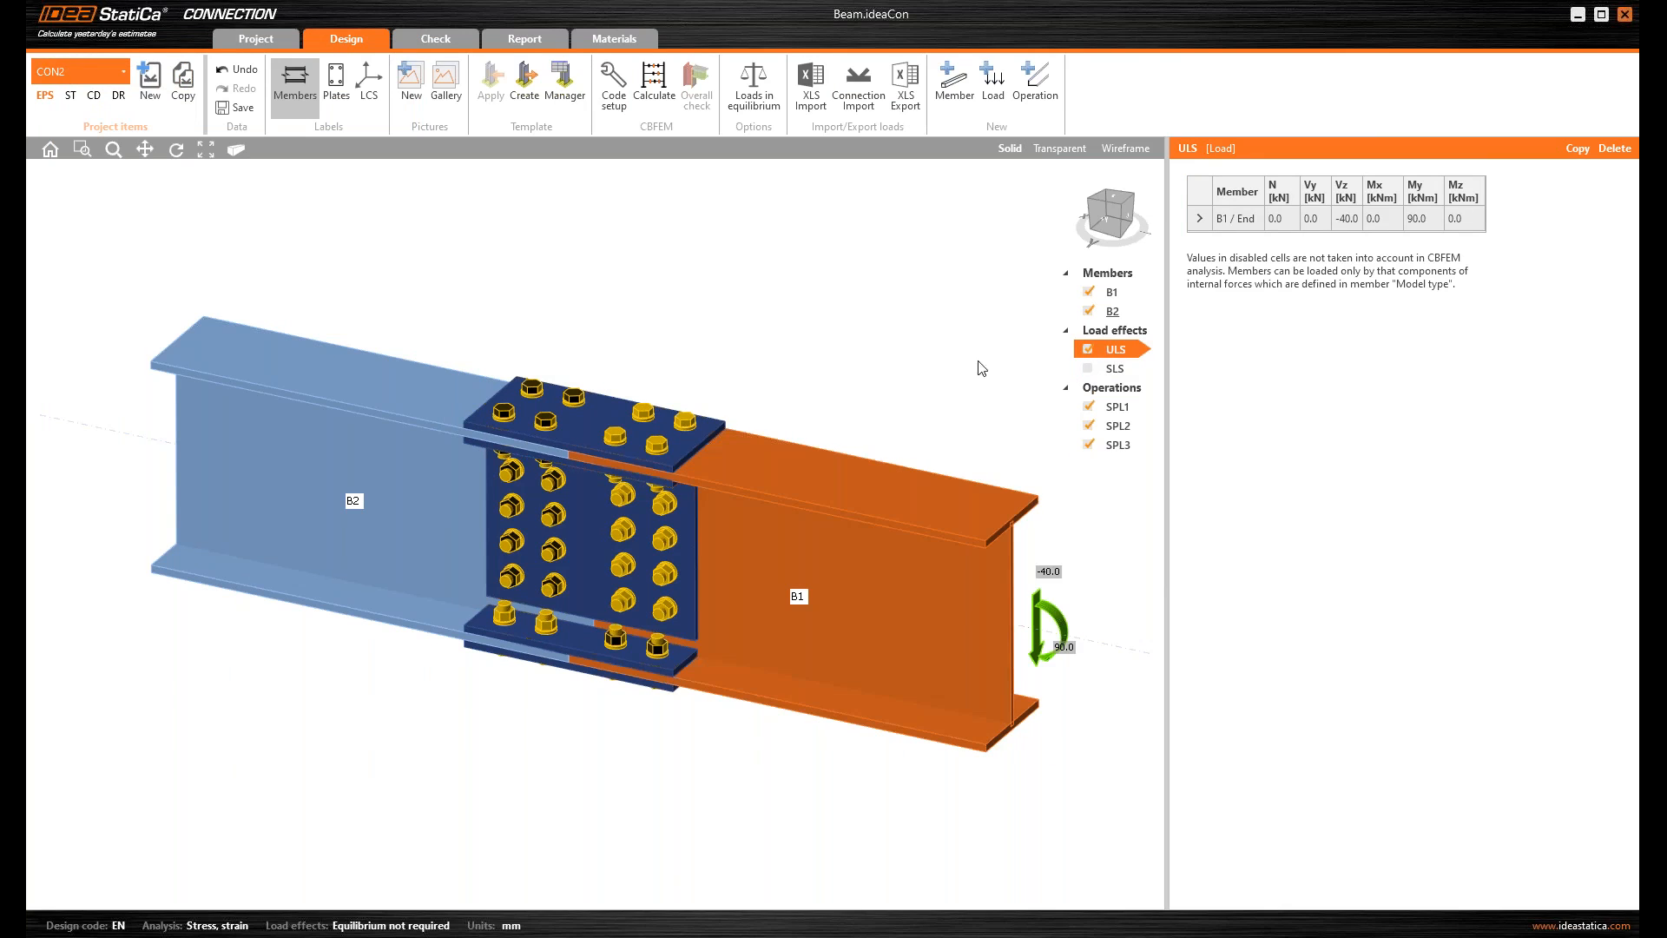
- Set the bolts' shear force transfer to Bearing - tension/shear interaction in splice plates SPL1, SPL2 and SPL3
click(1120, 408)
click(1343, 640)
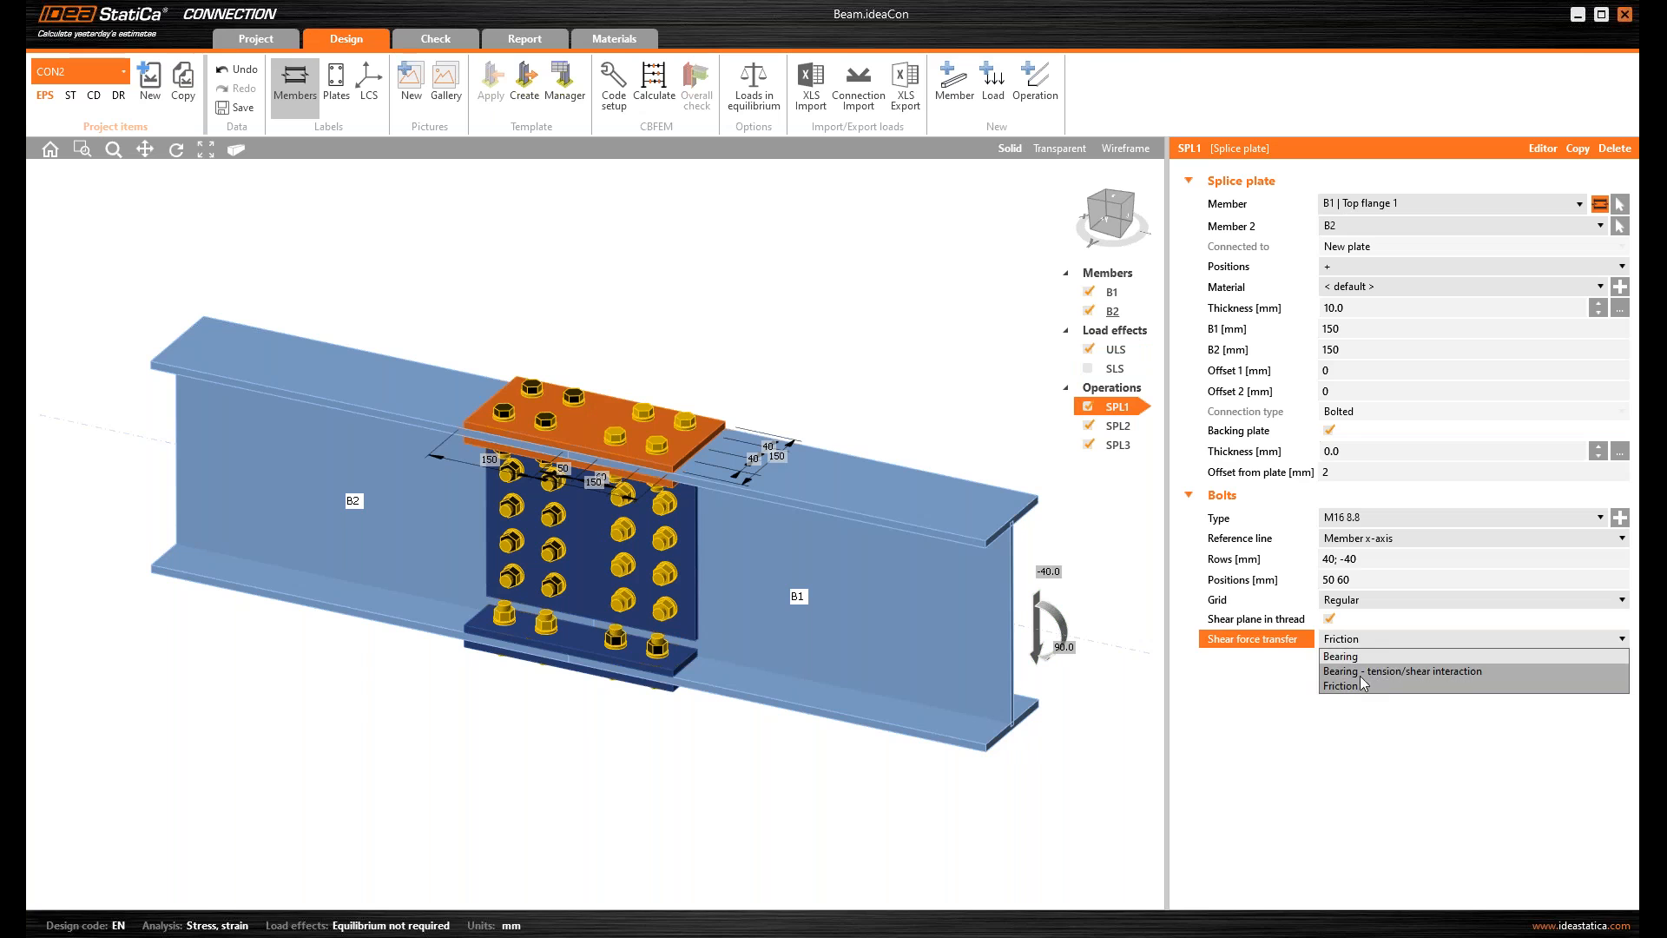
click(1394, 670)
click(1120, 426)
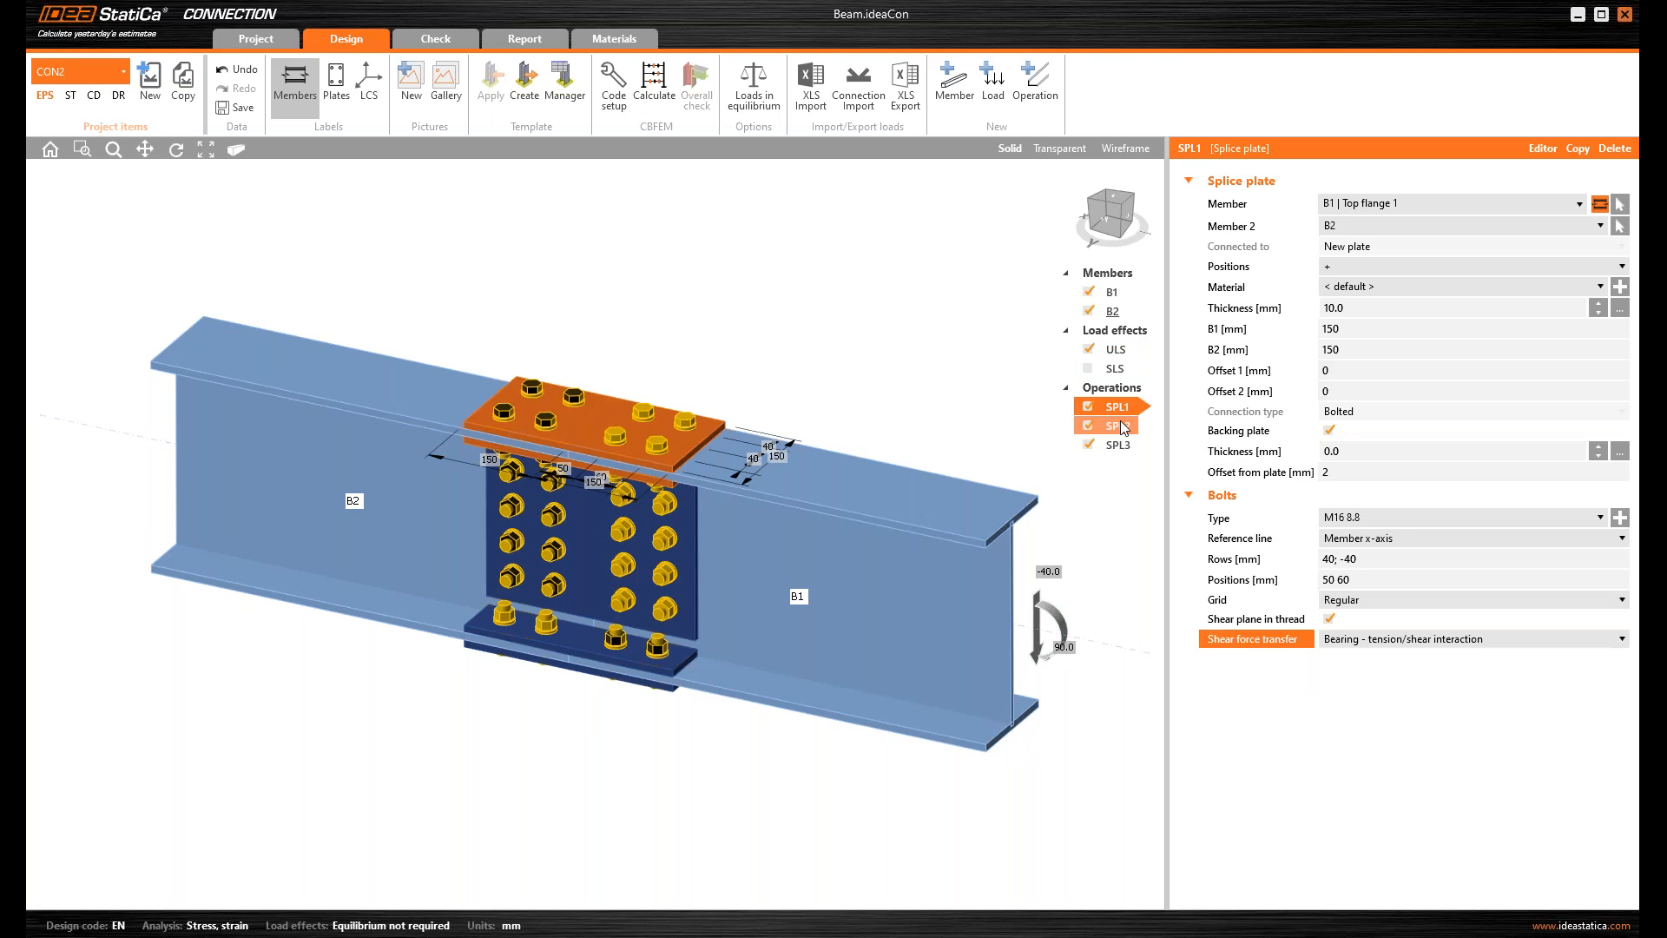
click(1432, 649)
click(1427, 671)
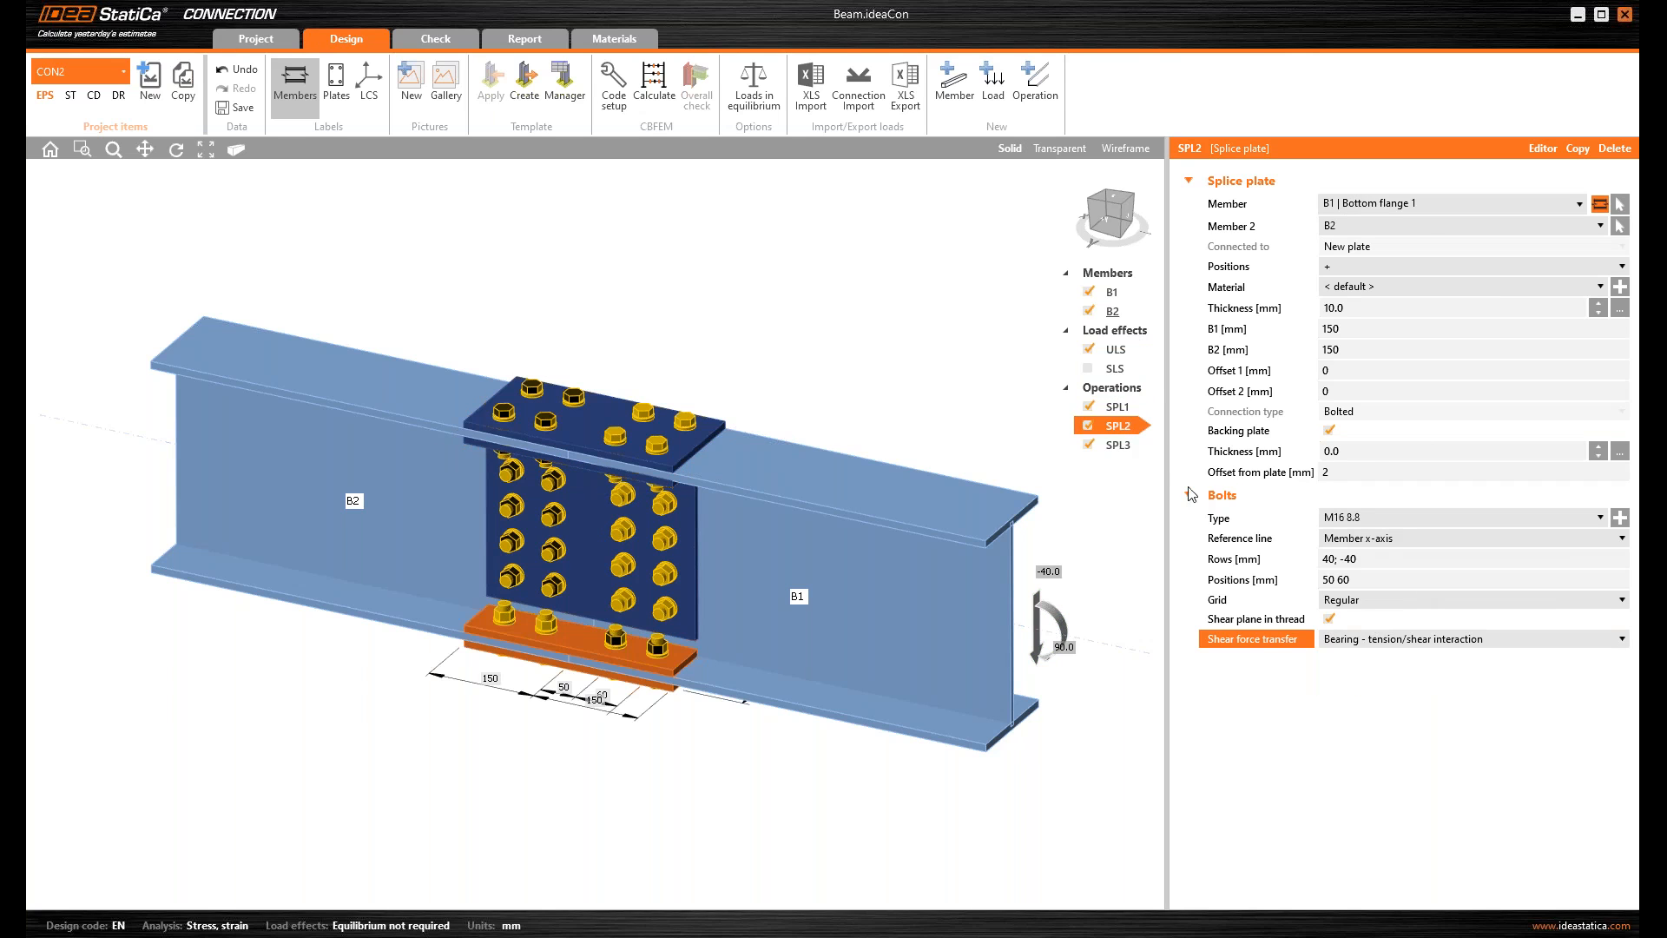
click(1403, 637)
click(1400, 675)
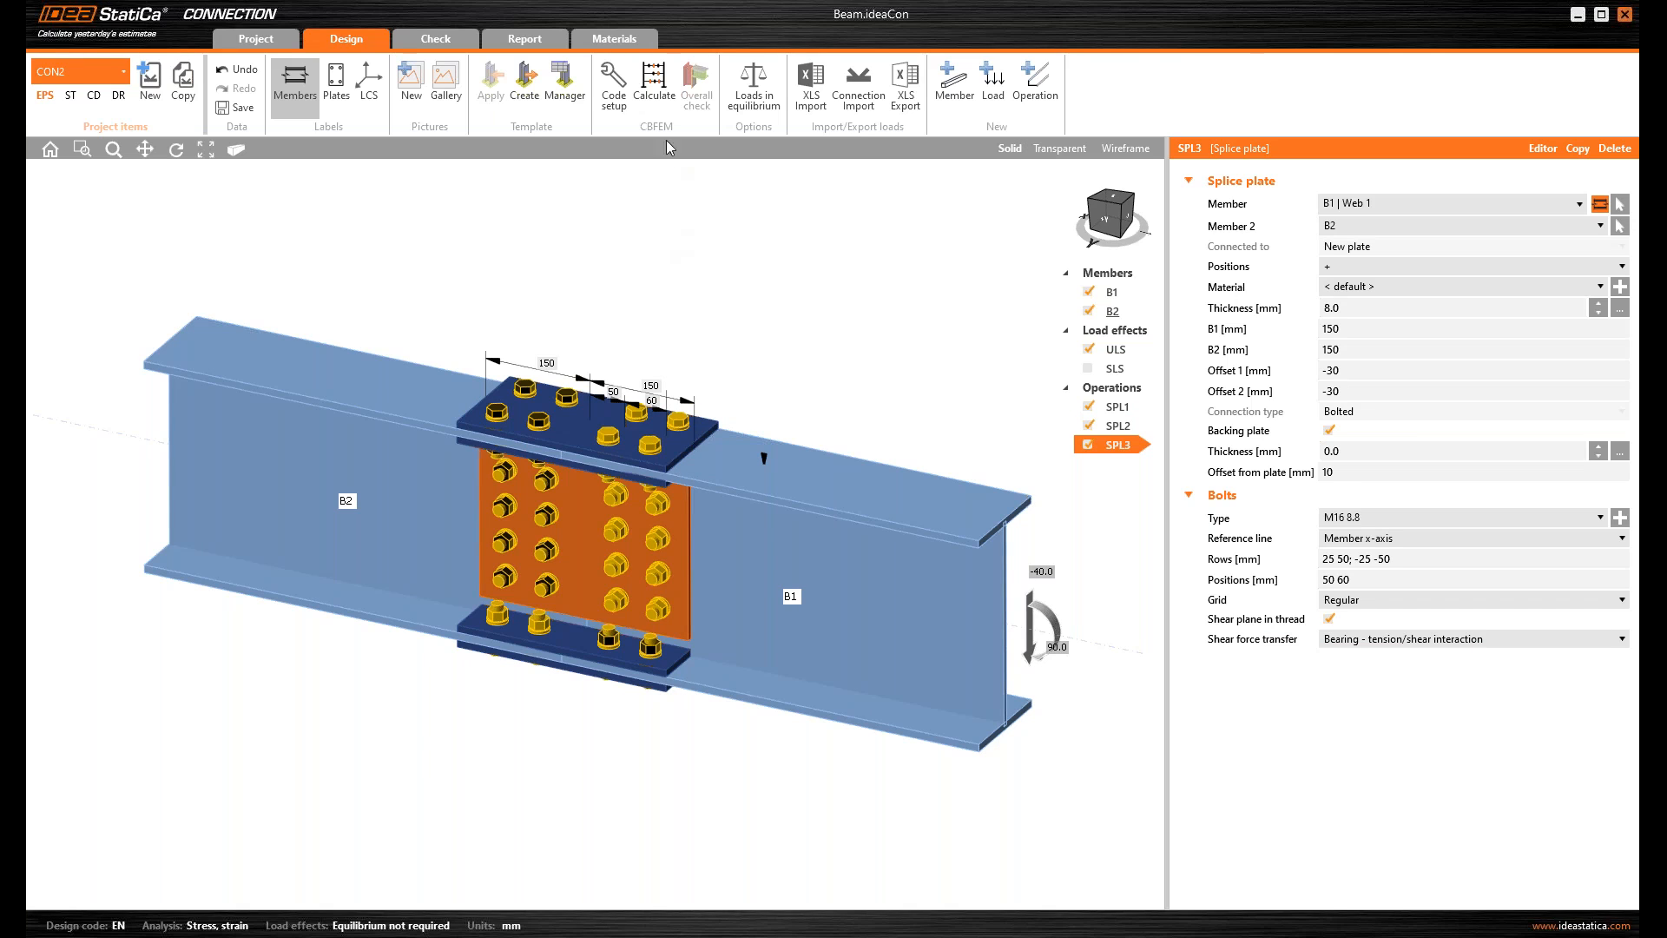
- Calculate connection CON2 for ULS and examine the bolt check results
click(654, 84)
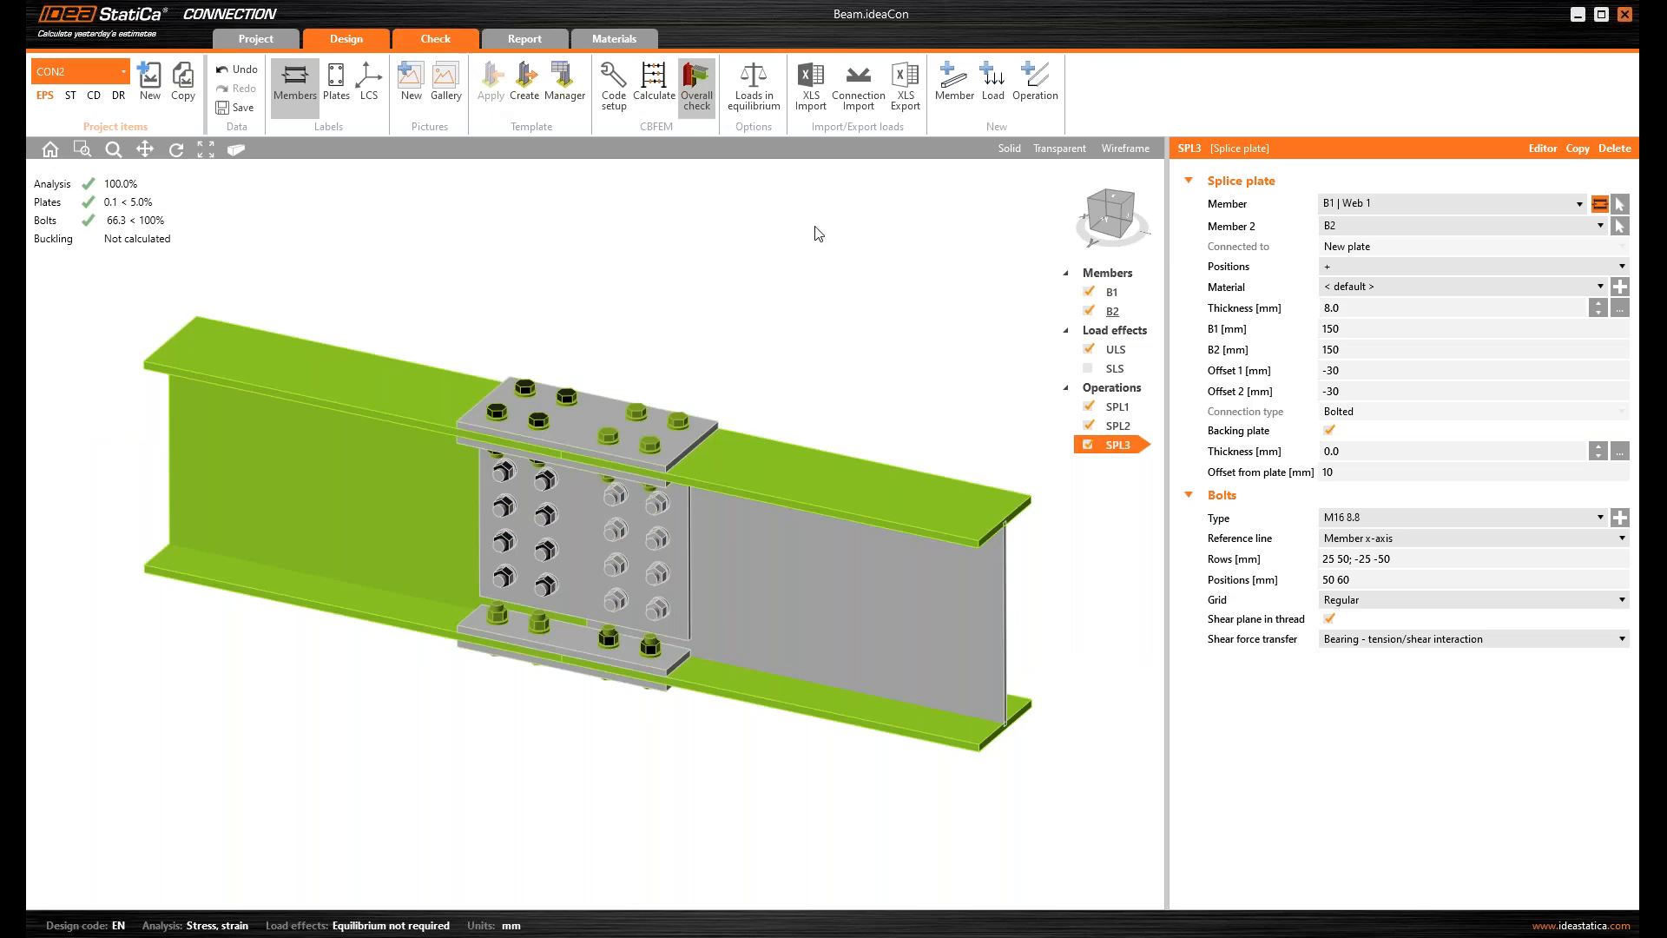
click(1170, 151)
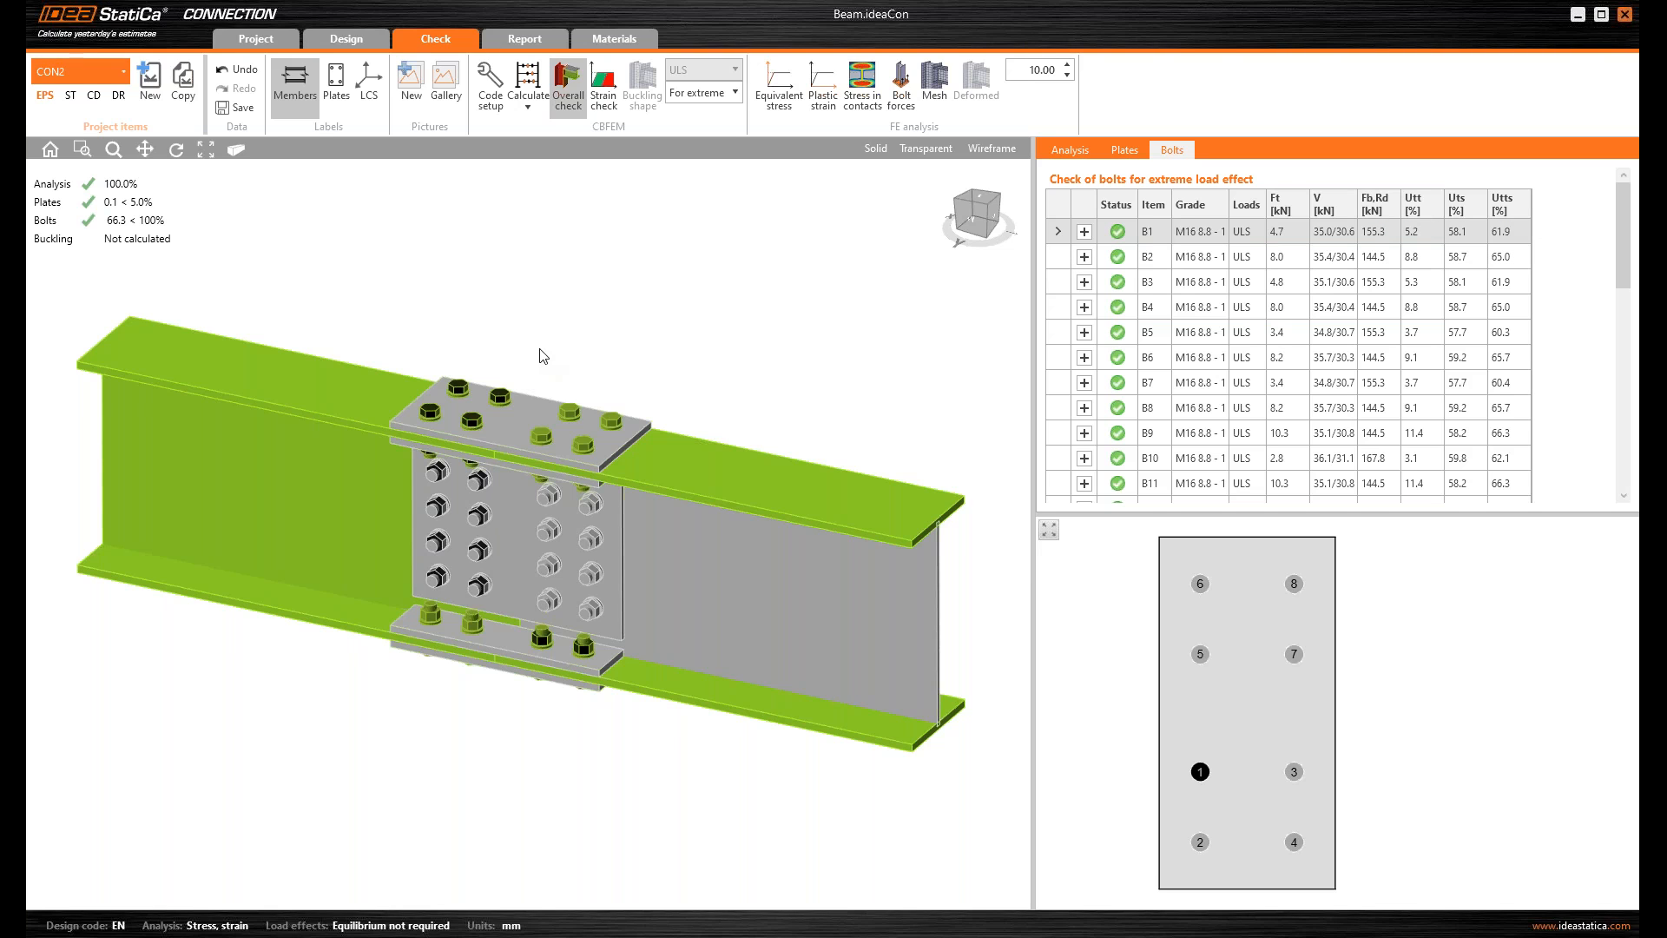
scroll(557, 337, down, 3)
middle_drag(555, 336, 558, 339)
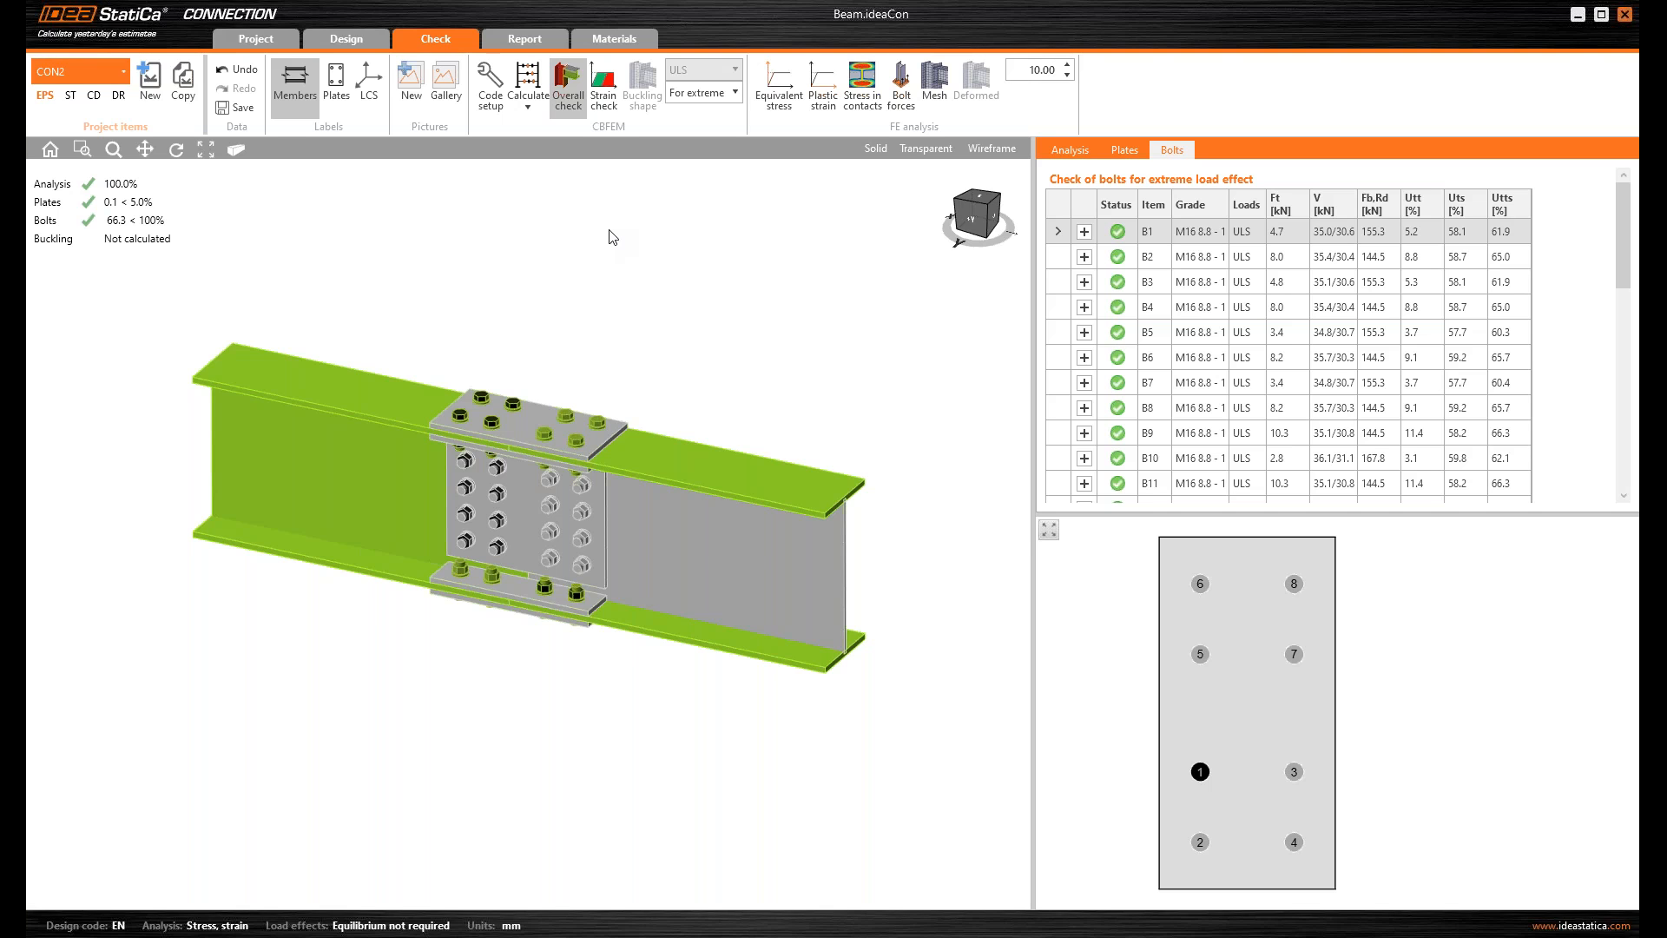
- Close the Beam project and start a new connection project
click(263, 36)
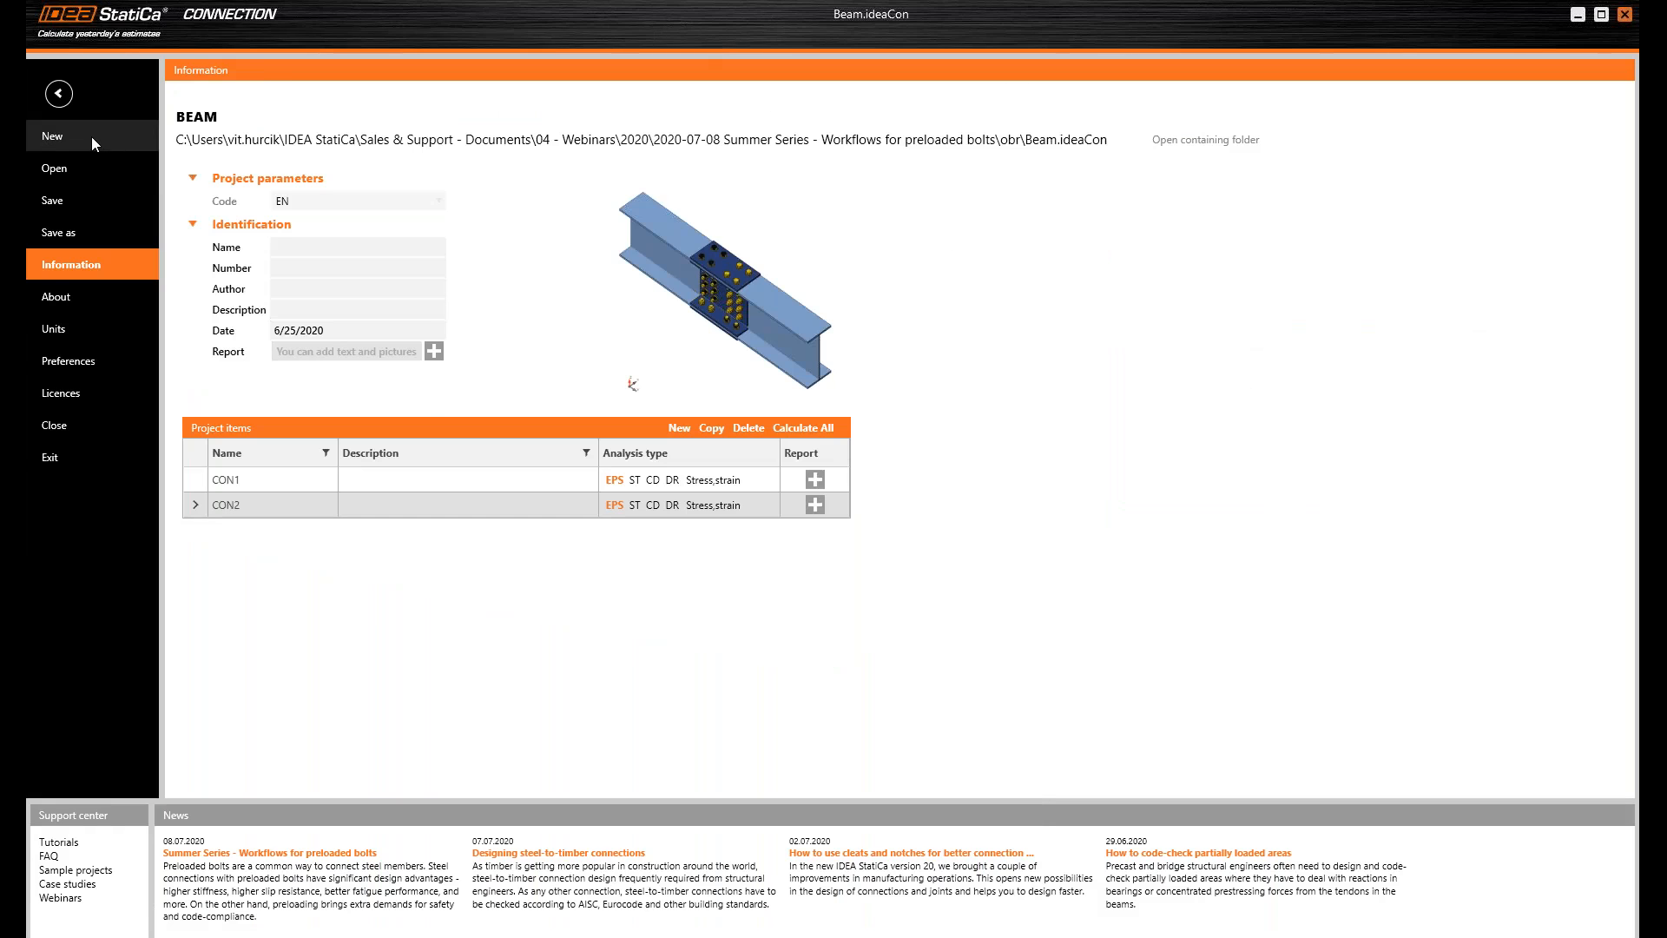
click(92, 137)
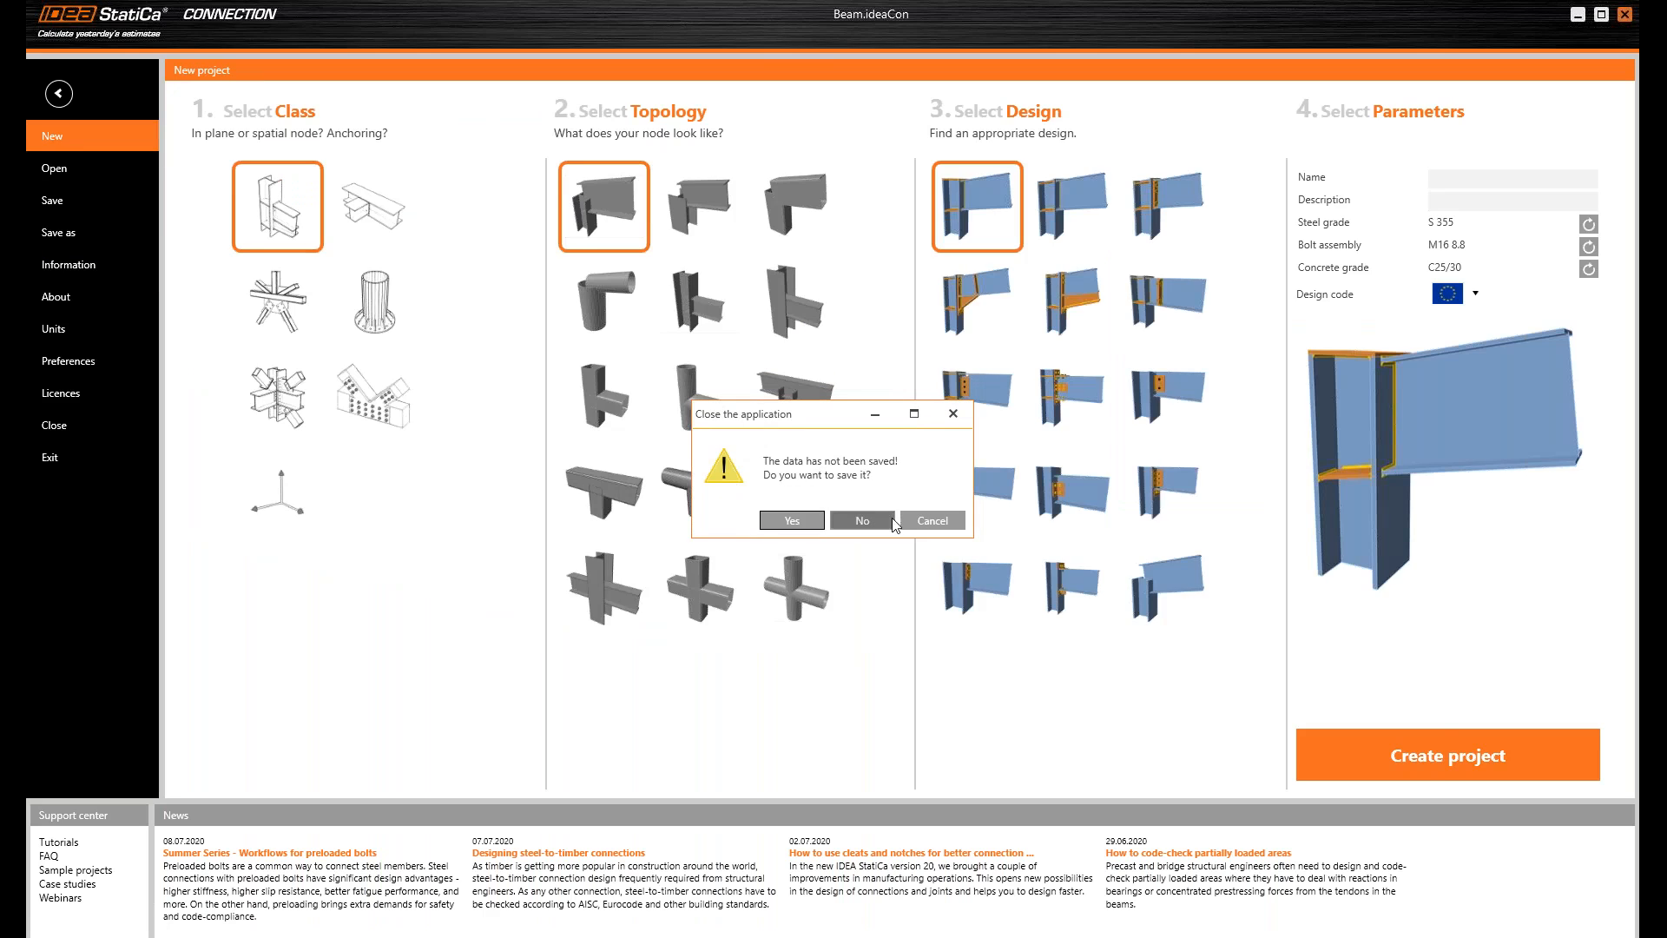
key(Return)
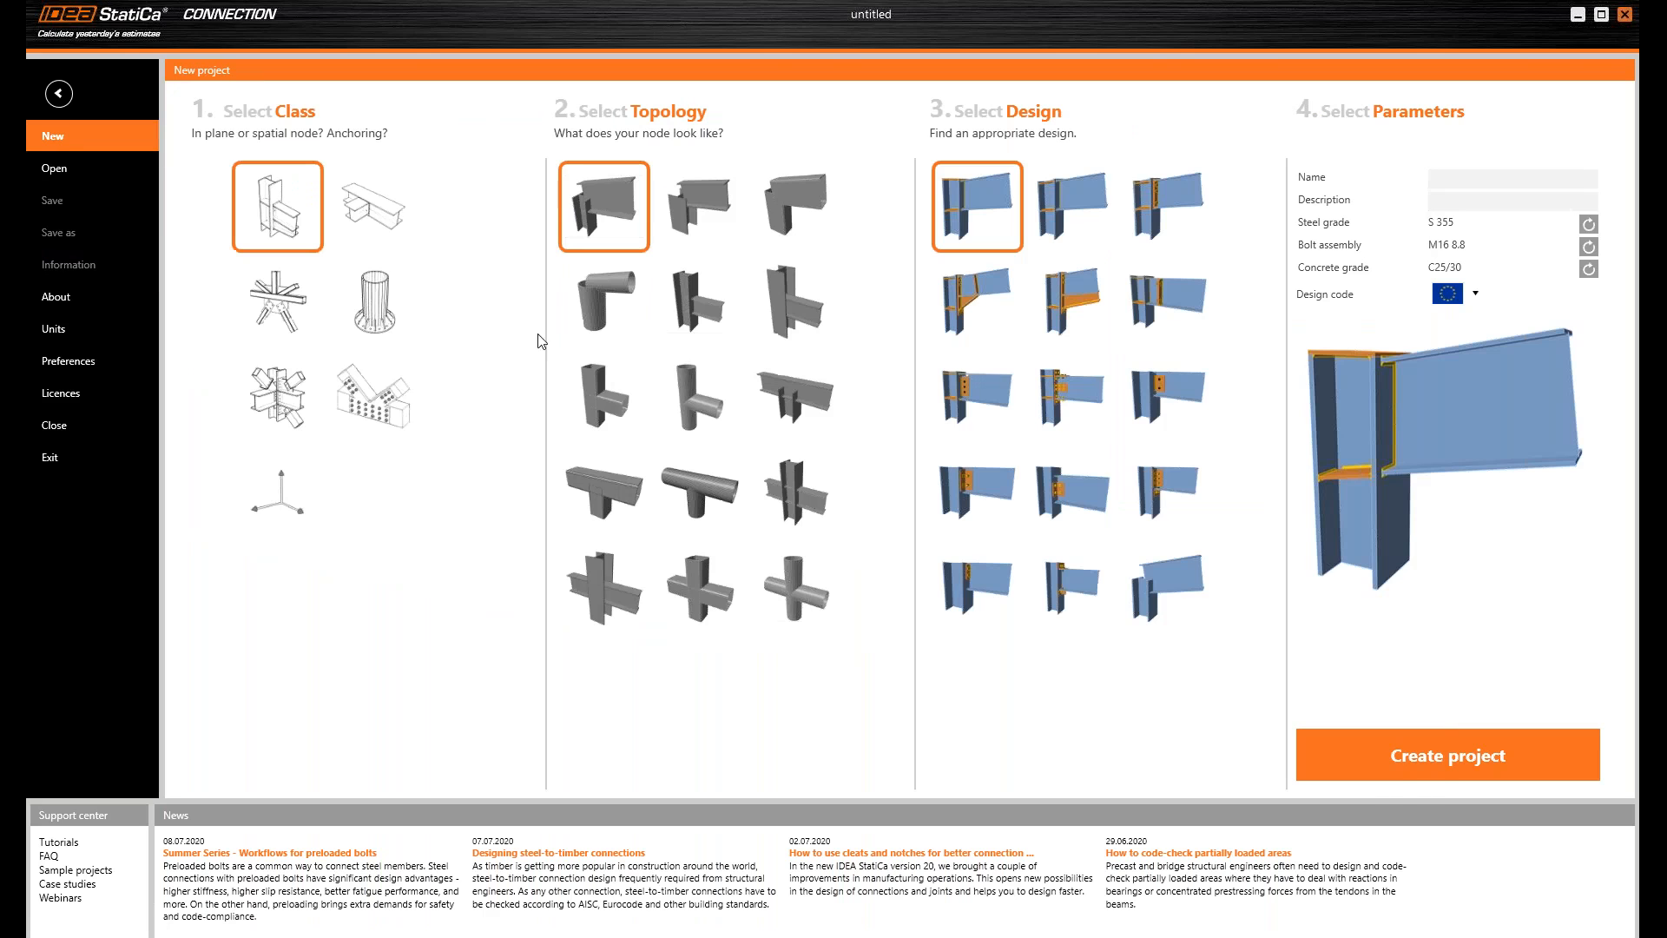
- Create the project from the truss class with a rectangular hollow chord, two diagonals below and the bolted gusset plate design
click(278, 301)
click(721, 205)
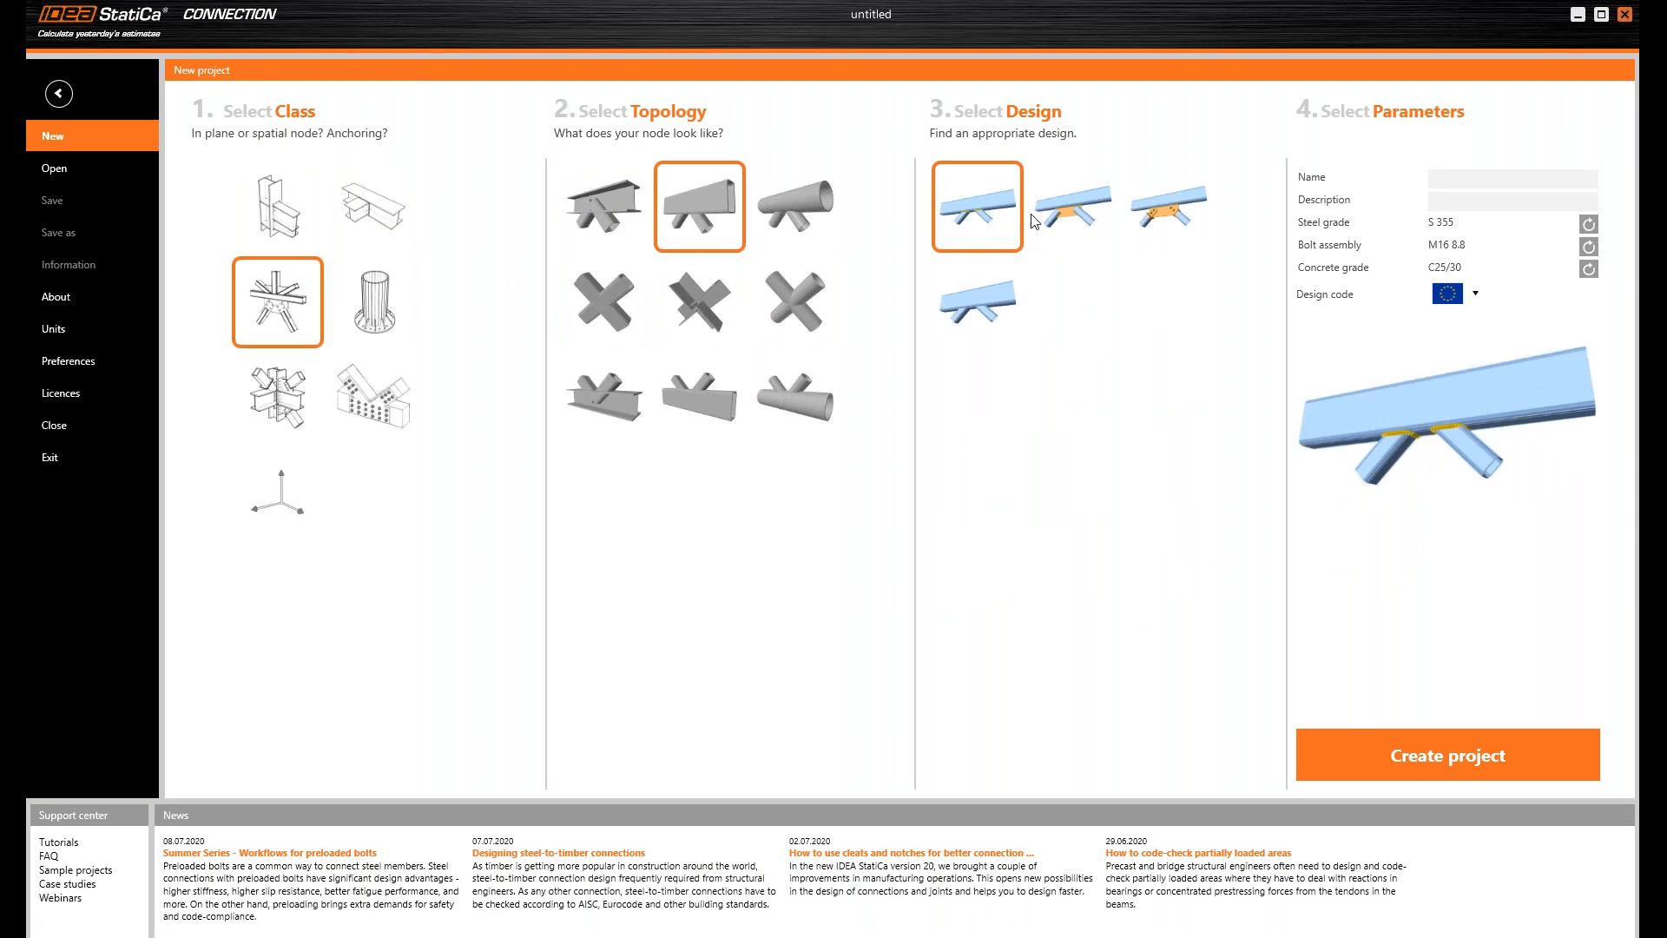
click(1169, 207)
click(1346, 752)
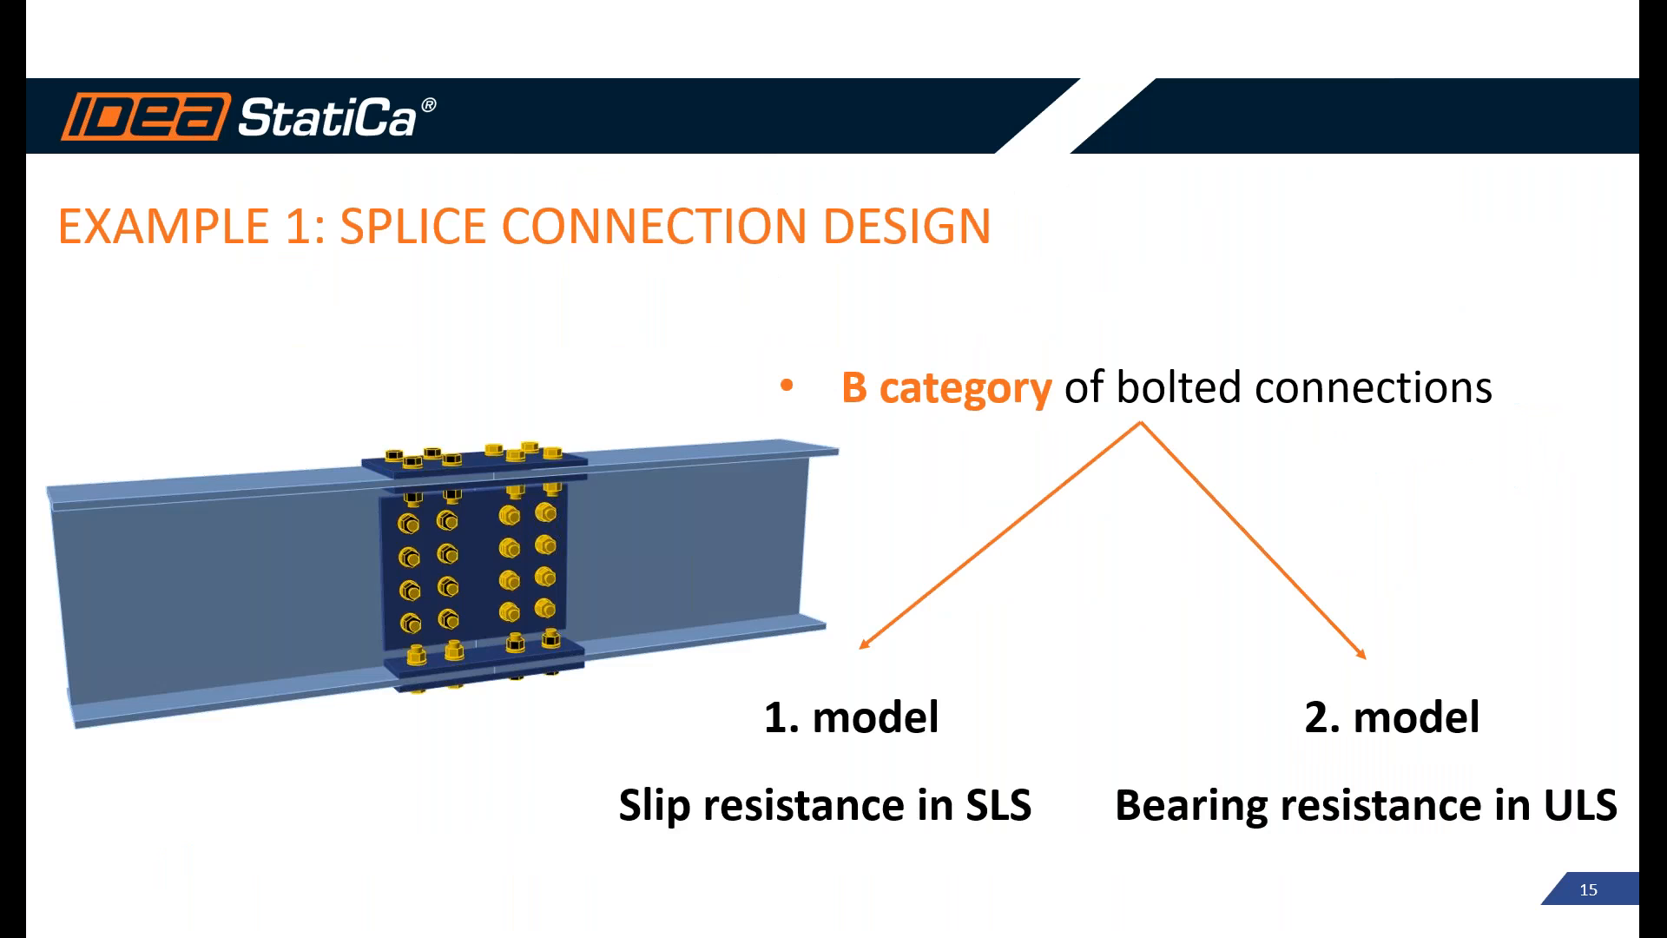
key(Right)
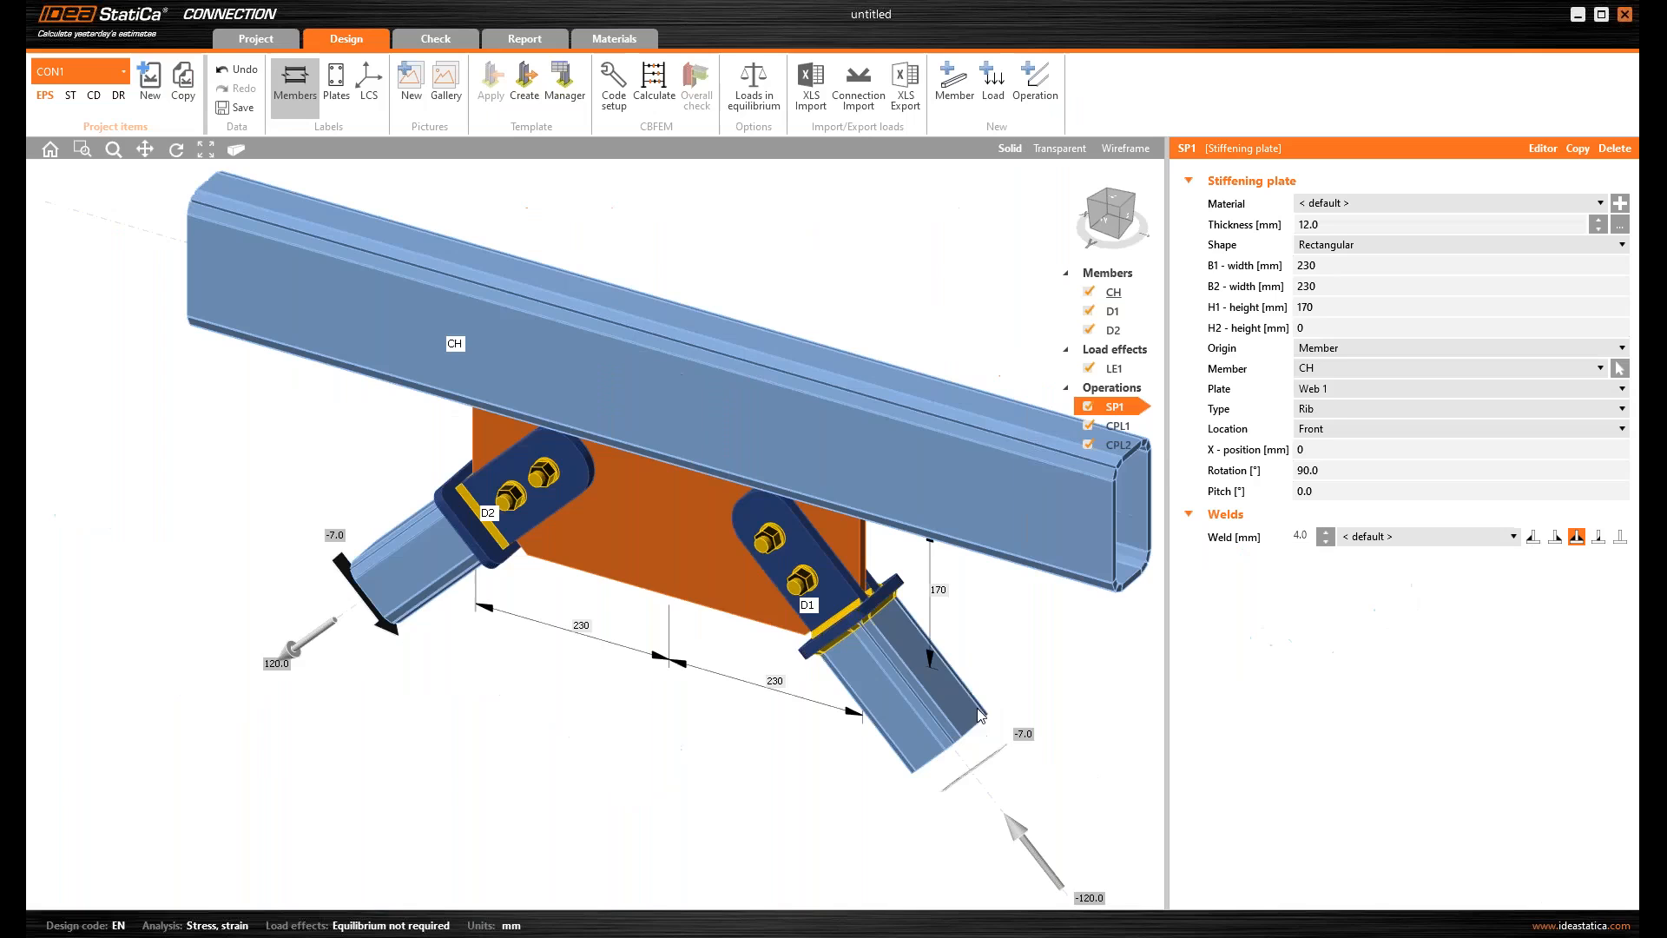
- Inspect the truss joint from the side and open the forces of load effect LE1
scroll(715, 447, down, 2)
right_drag(715, 446, 899, 544)
click(1116, 369)
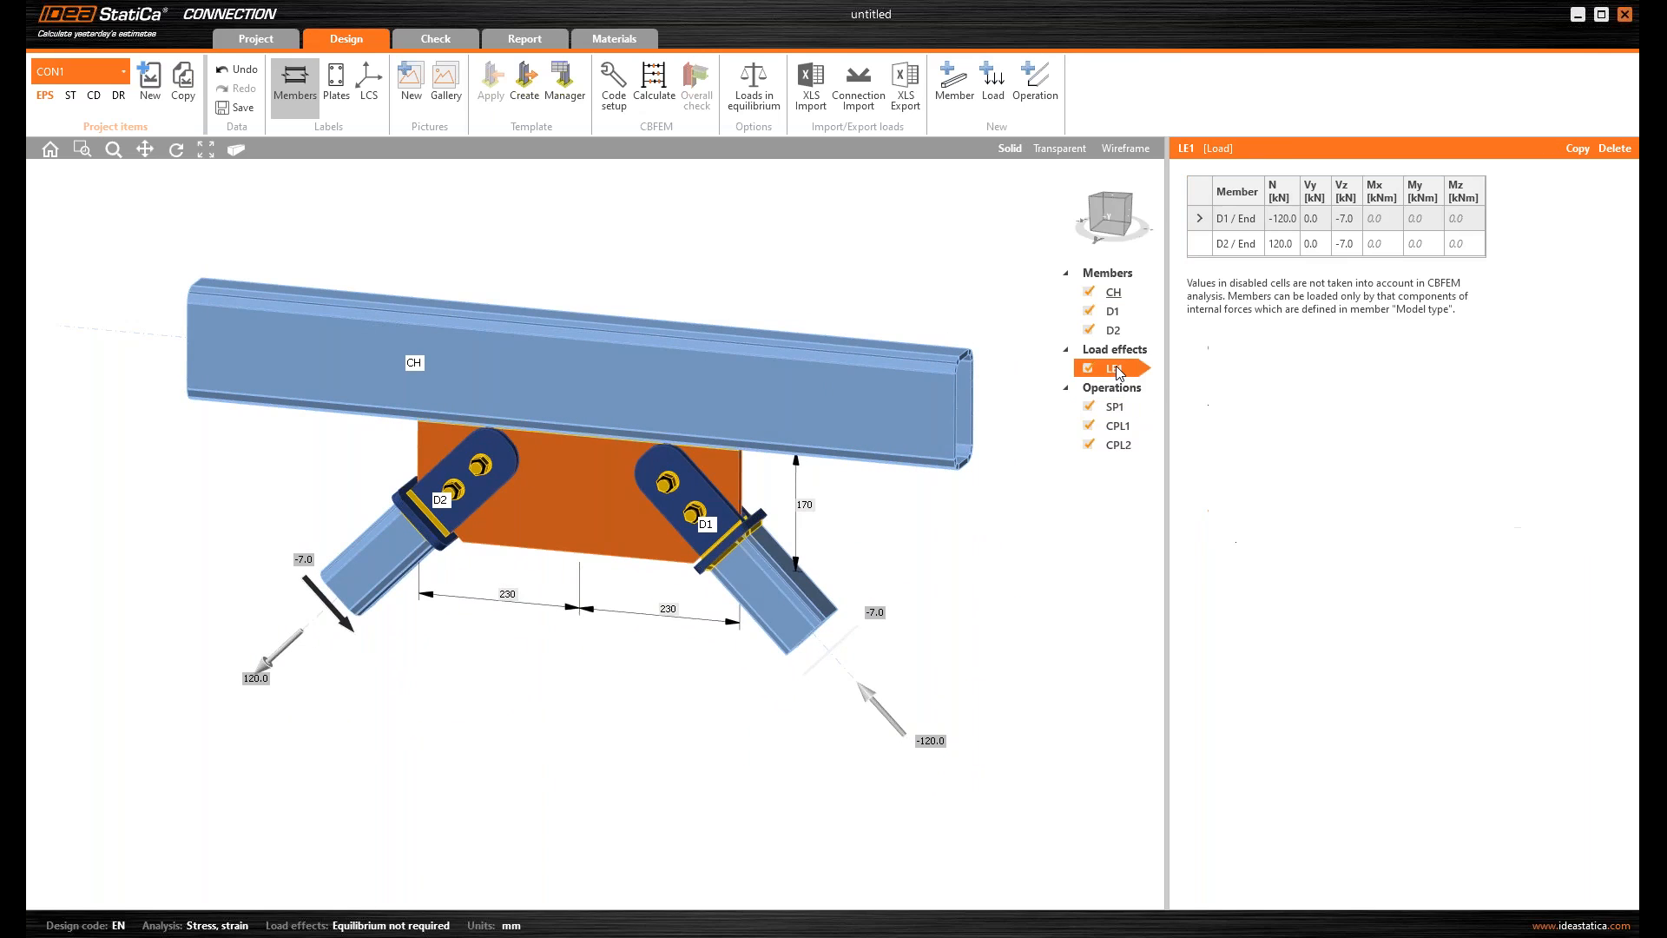
- Rename load effect LE1 as ULS
right_click(1119, 372)
click(1148, 420)
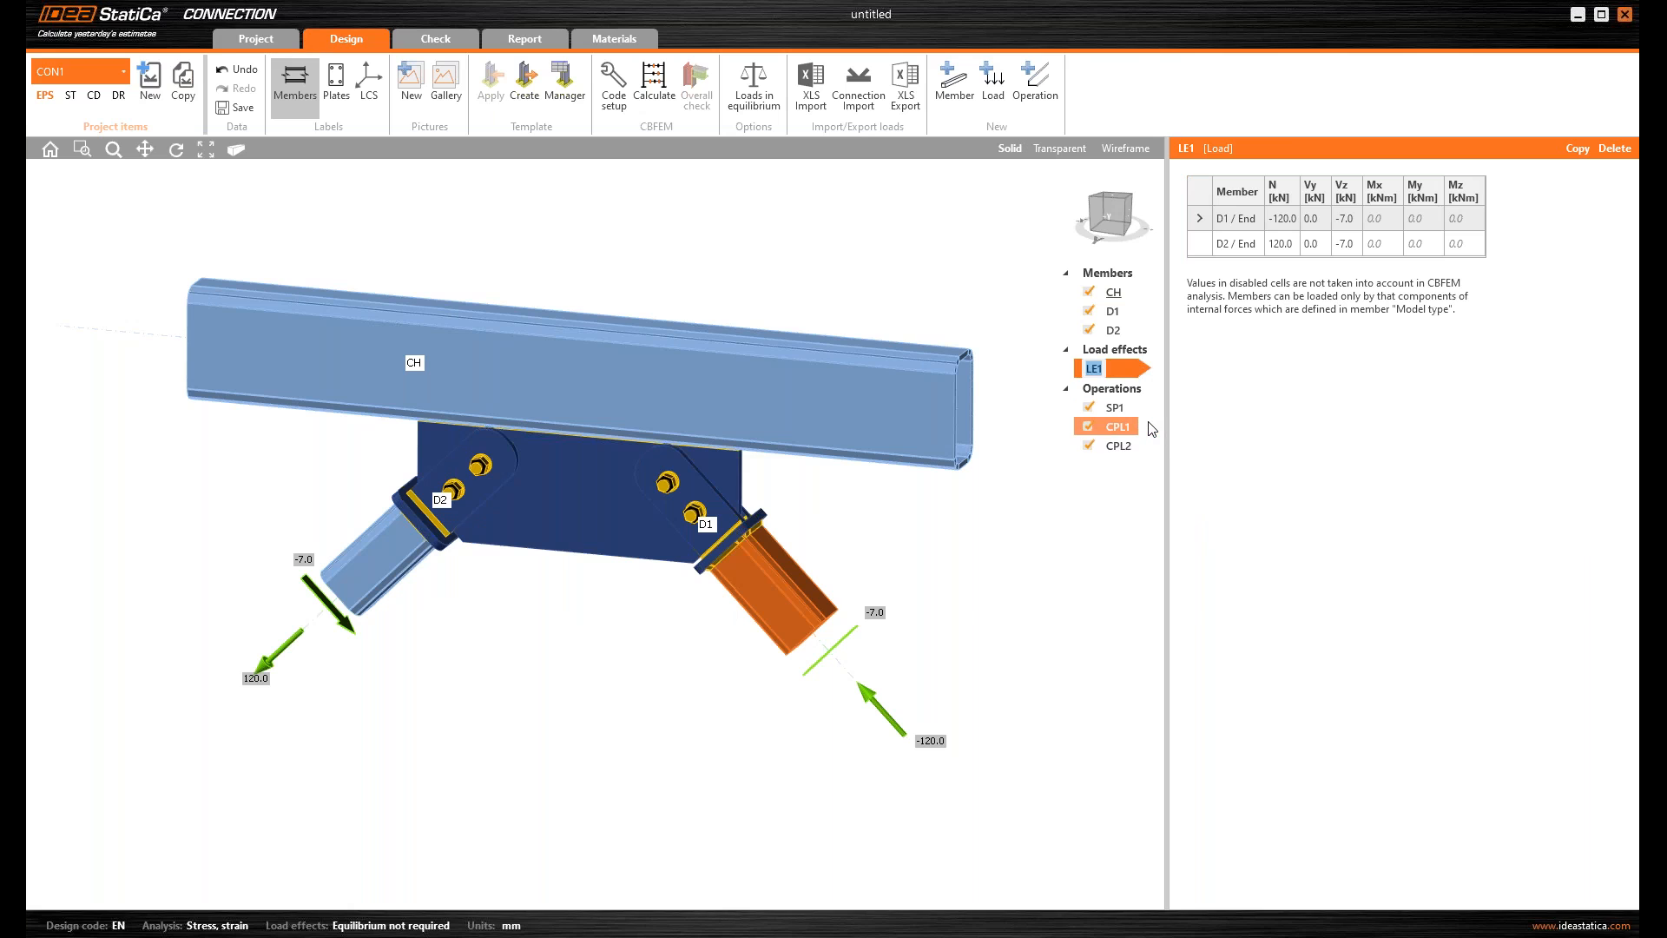
text(ULS)
key(Return)
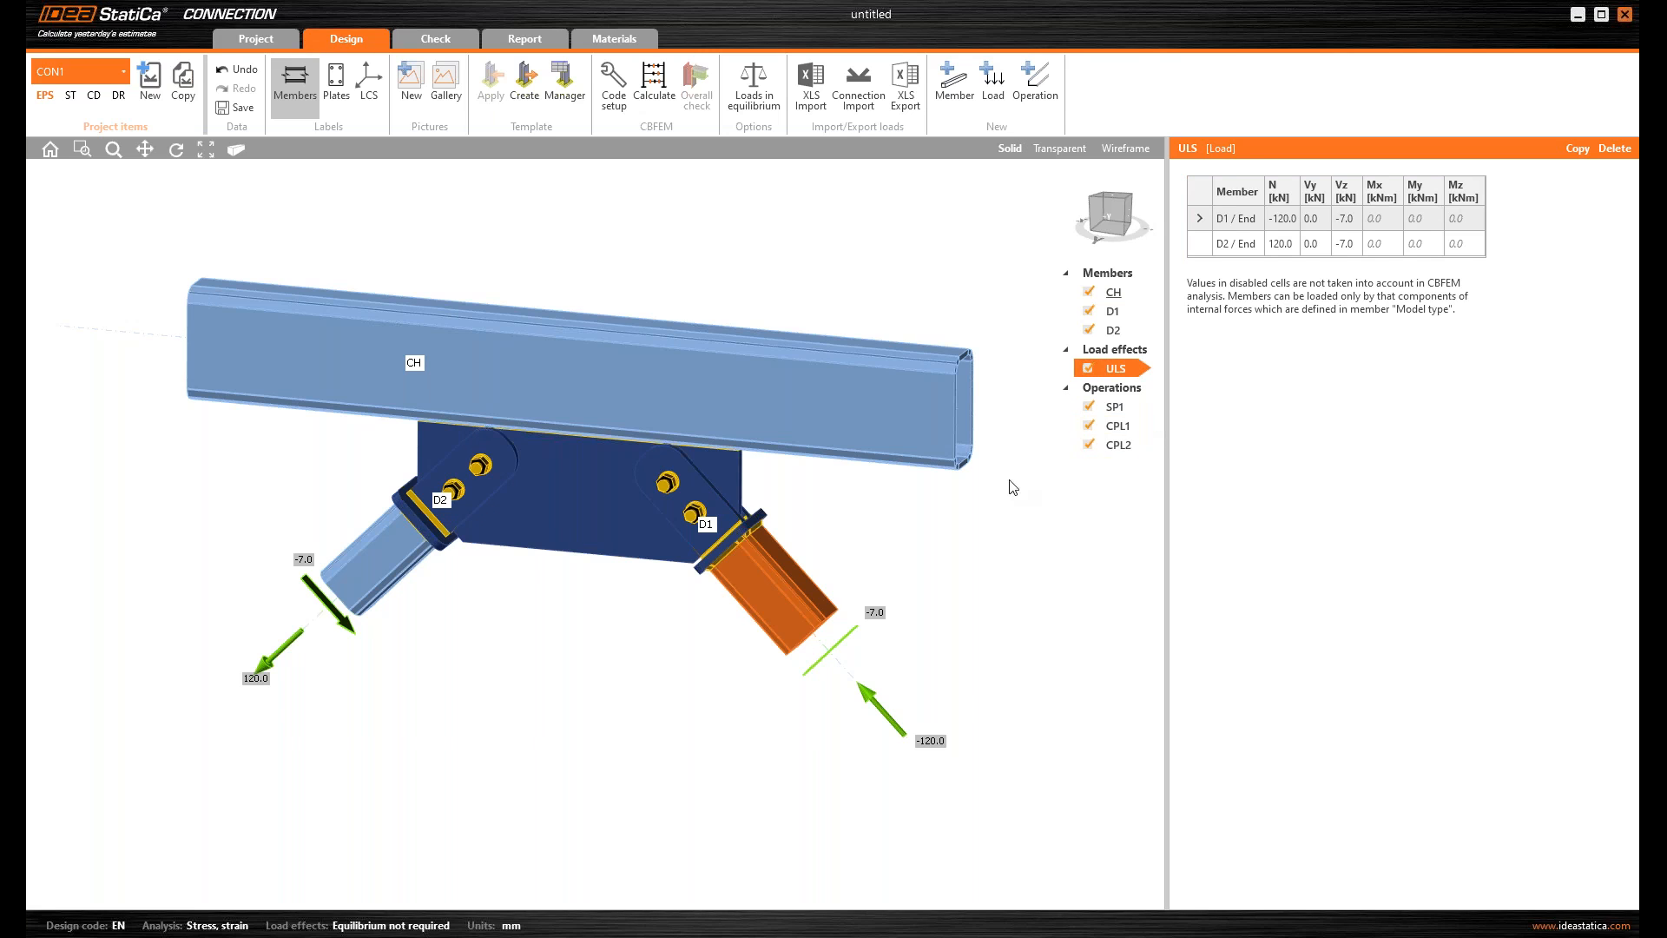
- Set the bolt shear force transfer to Friction for both connecting plate operations, CPL1 and CPL2
click(1117, 424)
click(1426, 628)
click(1421, 751)
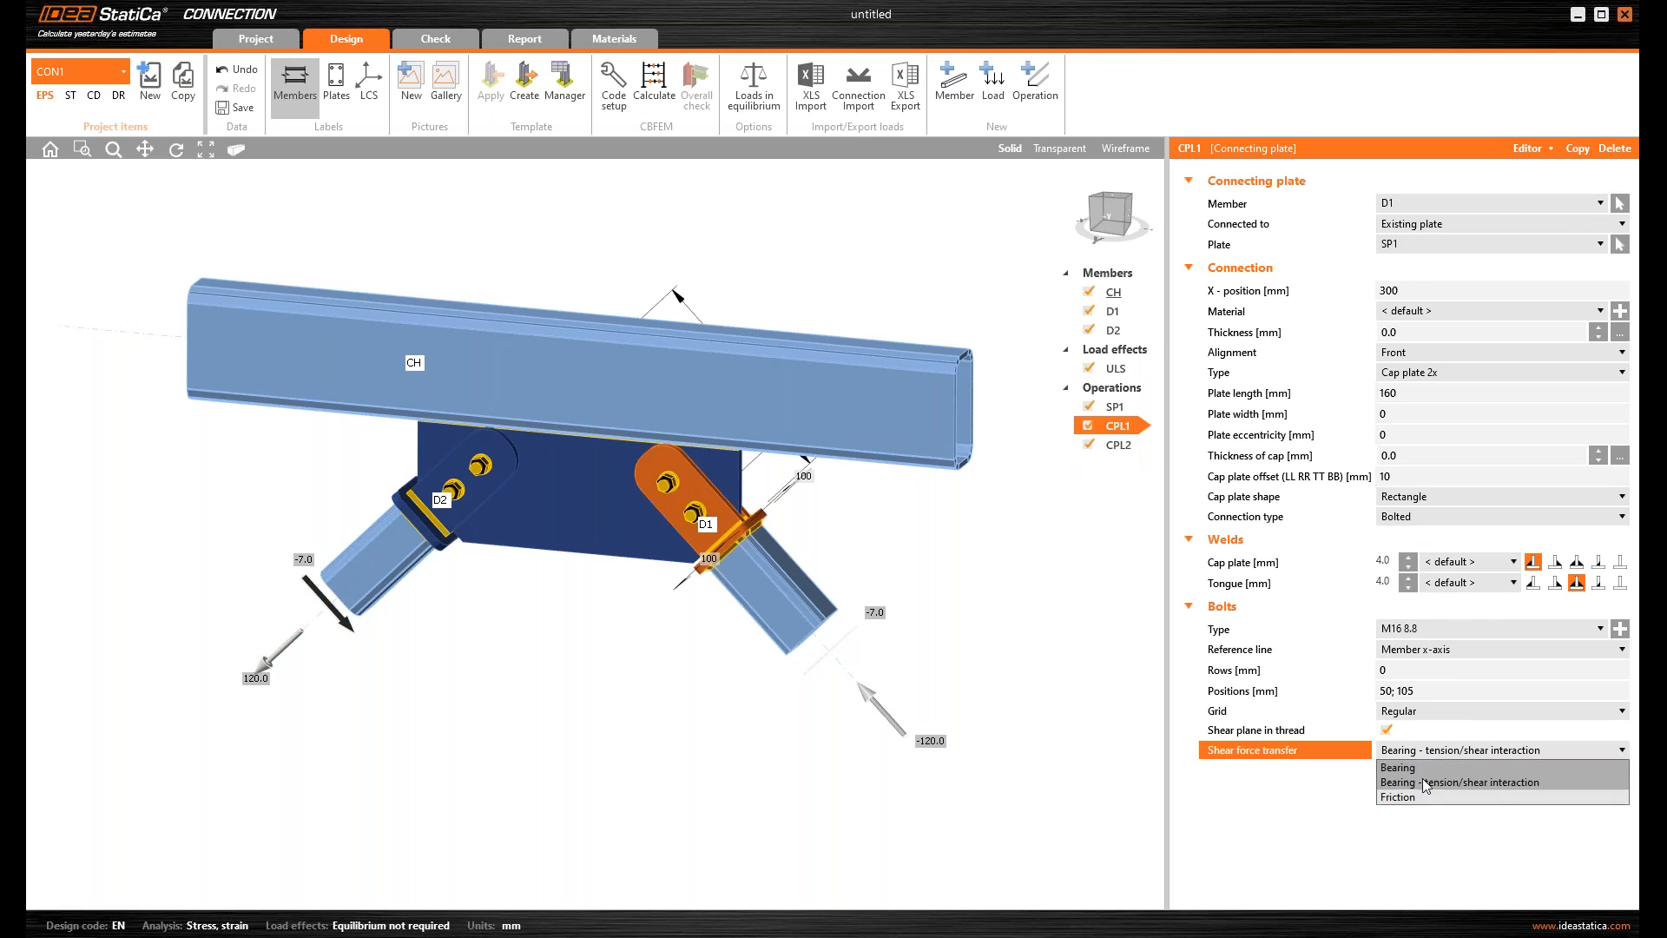
click(1423, 795)
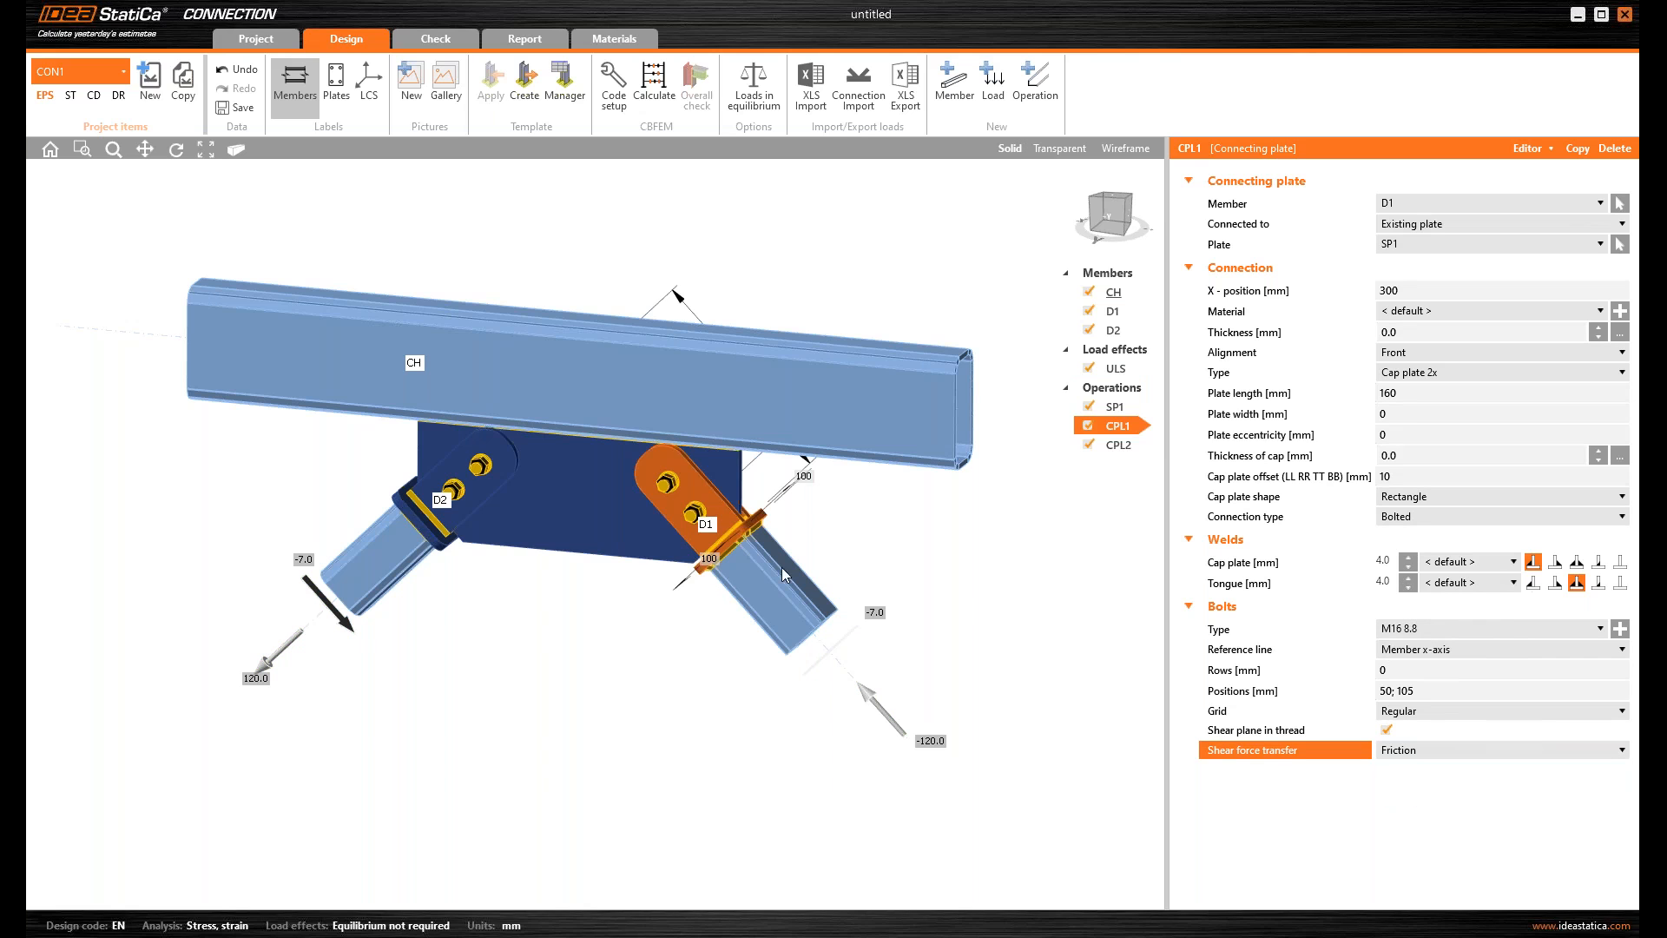
click(509, 475)
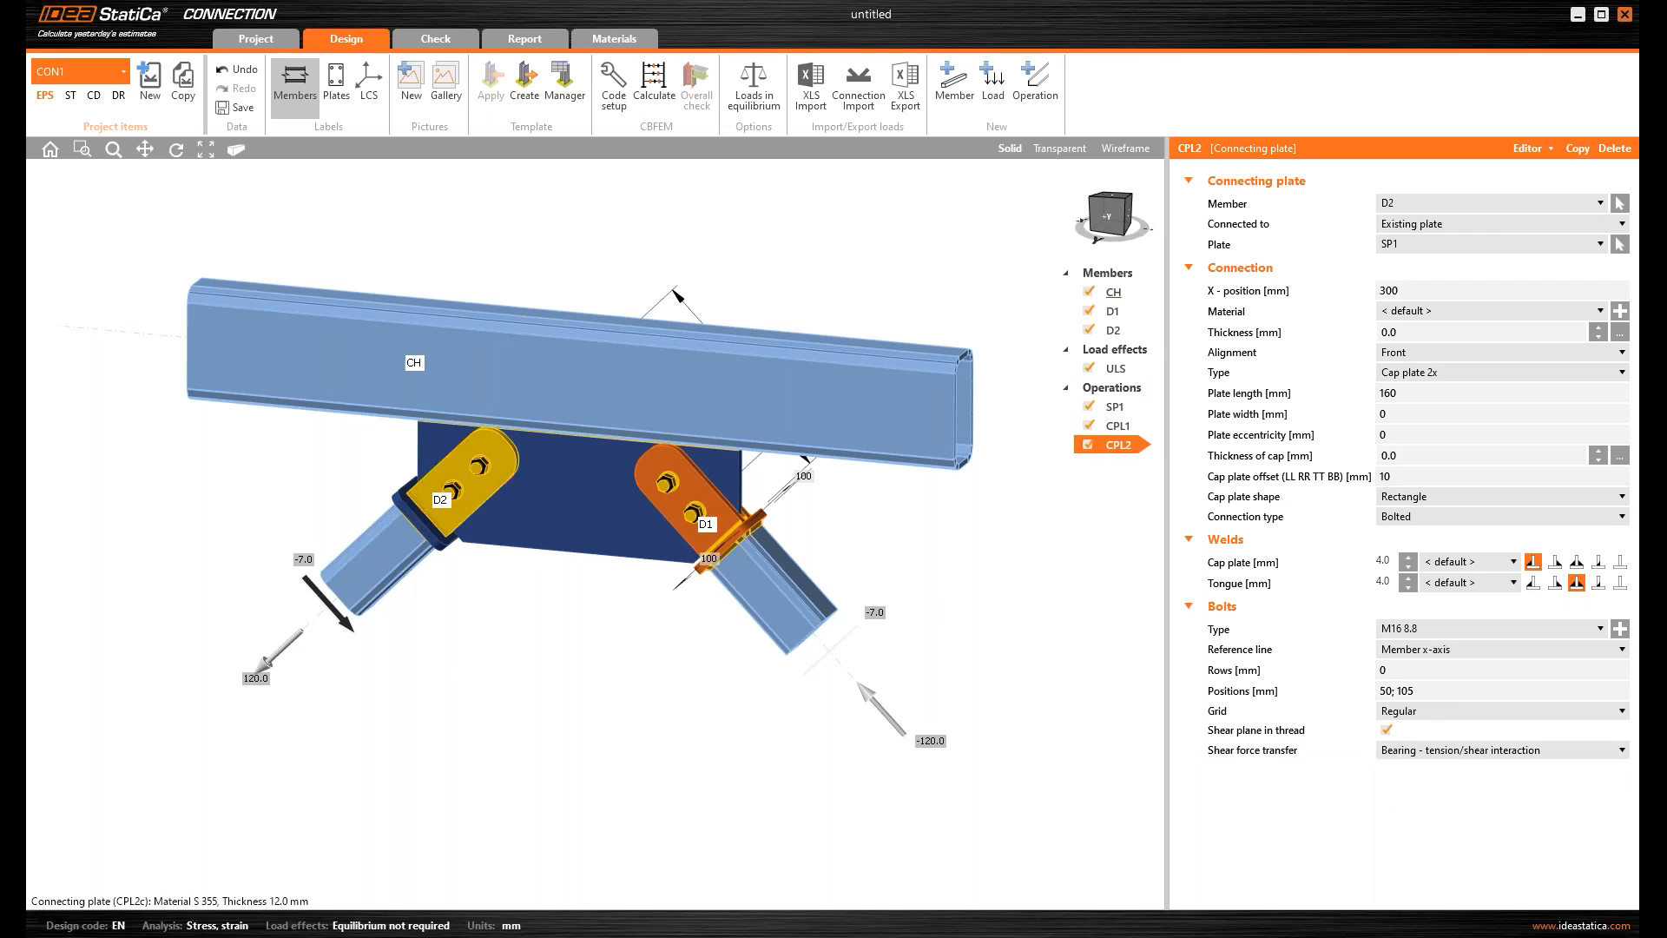
click(1424, 750)
click(1417, 795)
middle_drag(525, 651, 521, 663)
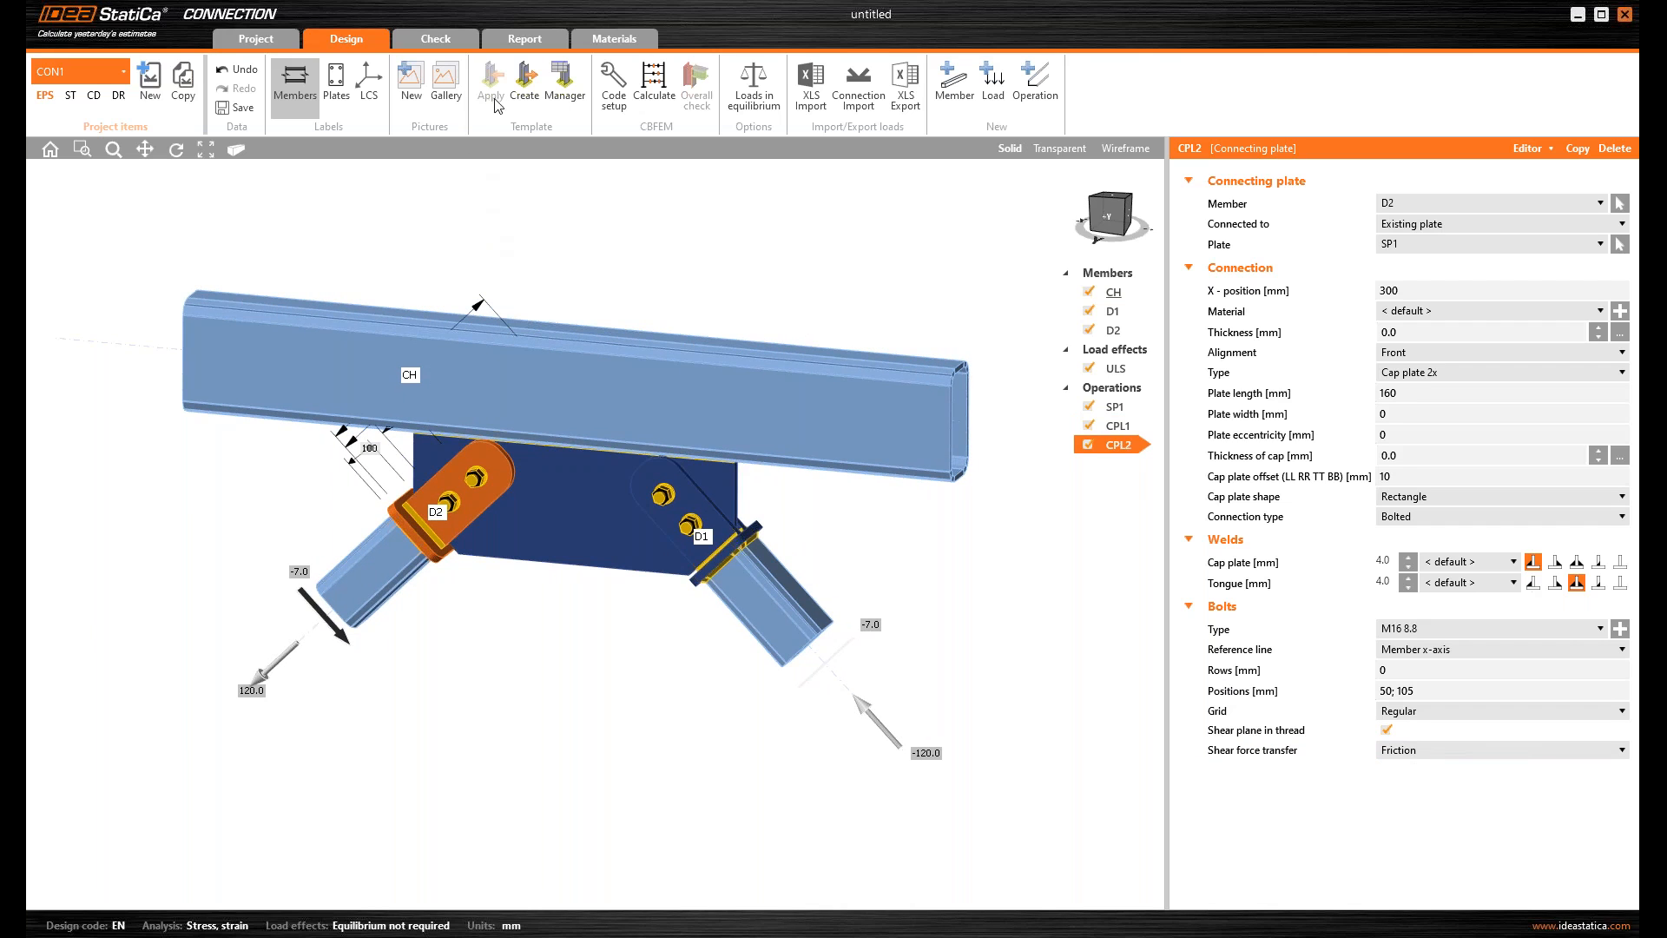
- Calculate the truss joint and examine the slip resistance and utilization of the M16 8.8 preloaded bolts
click(653, 92)
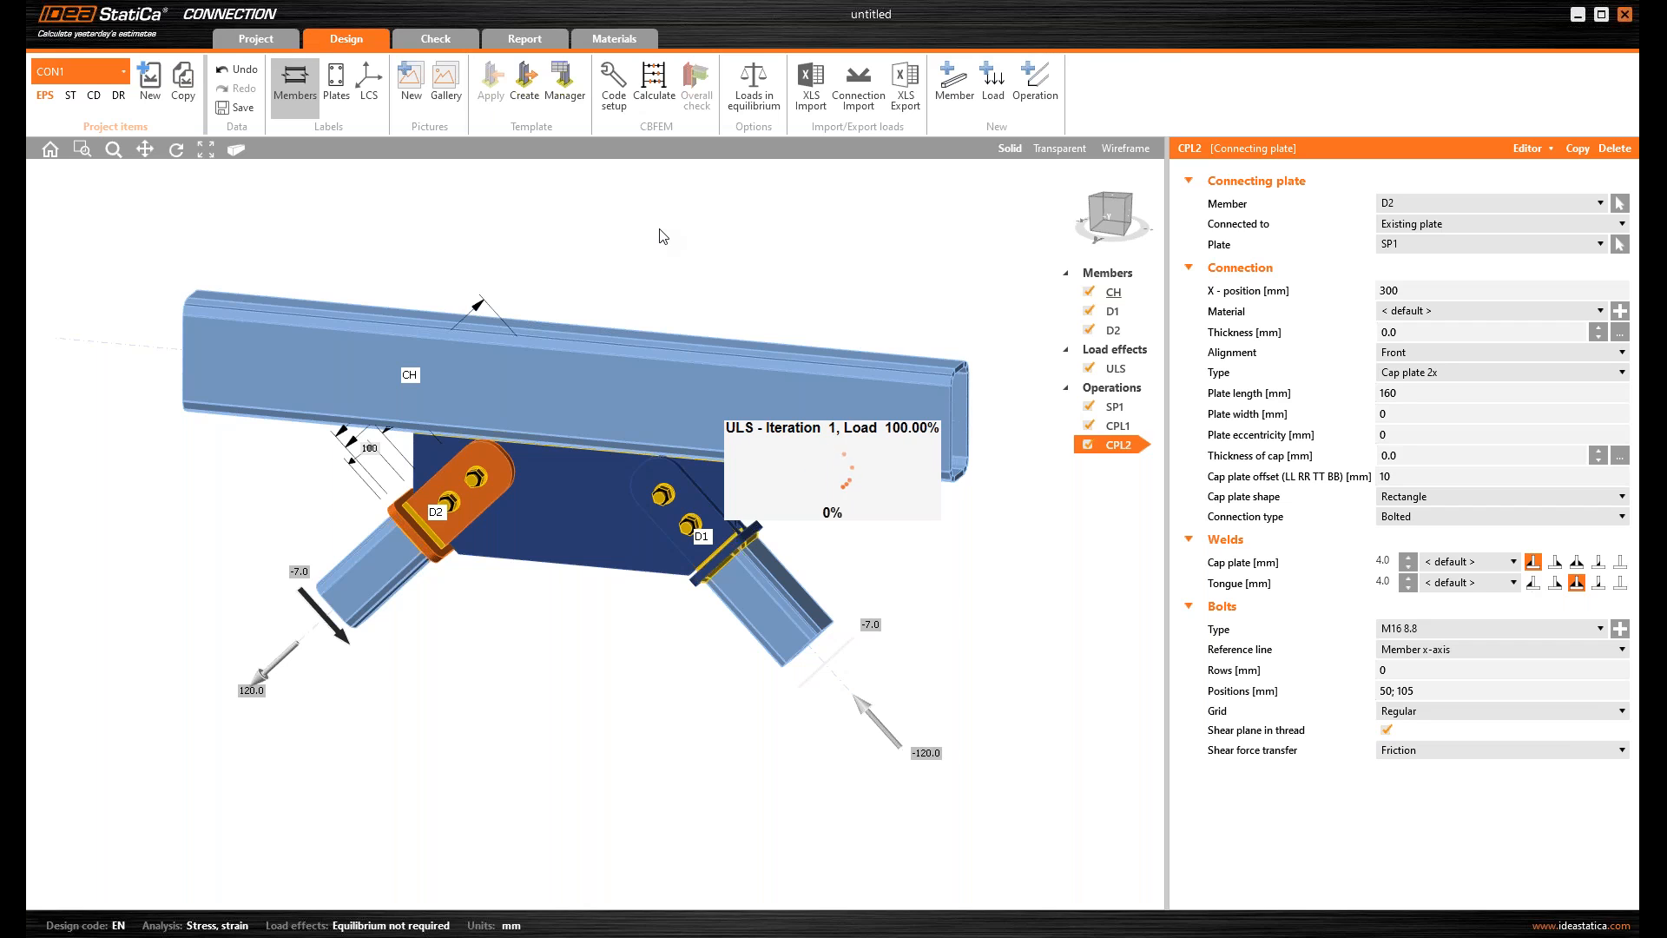
click(907, 438)
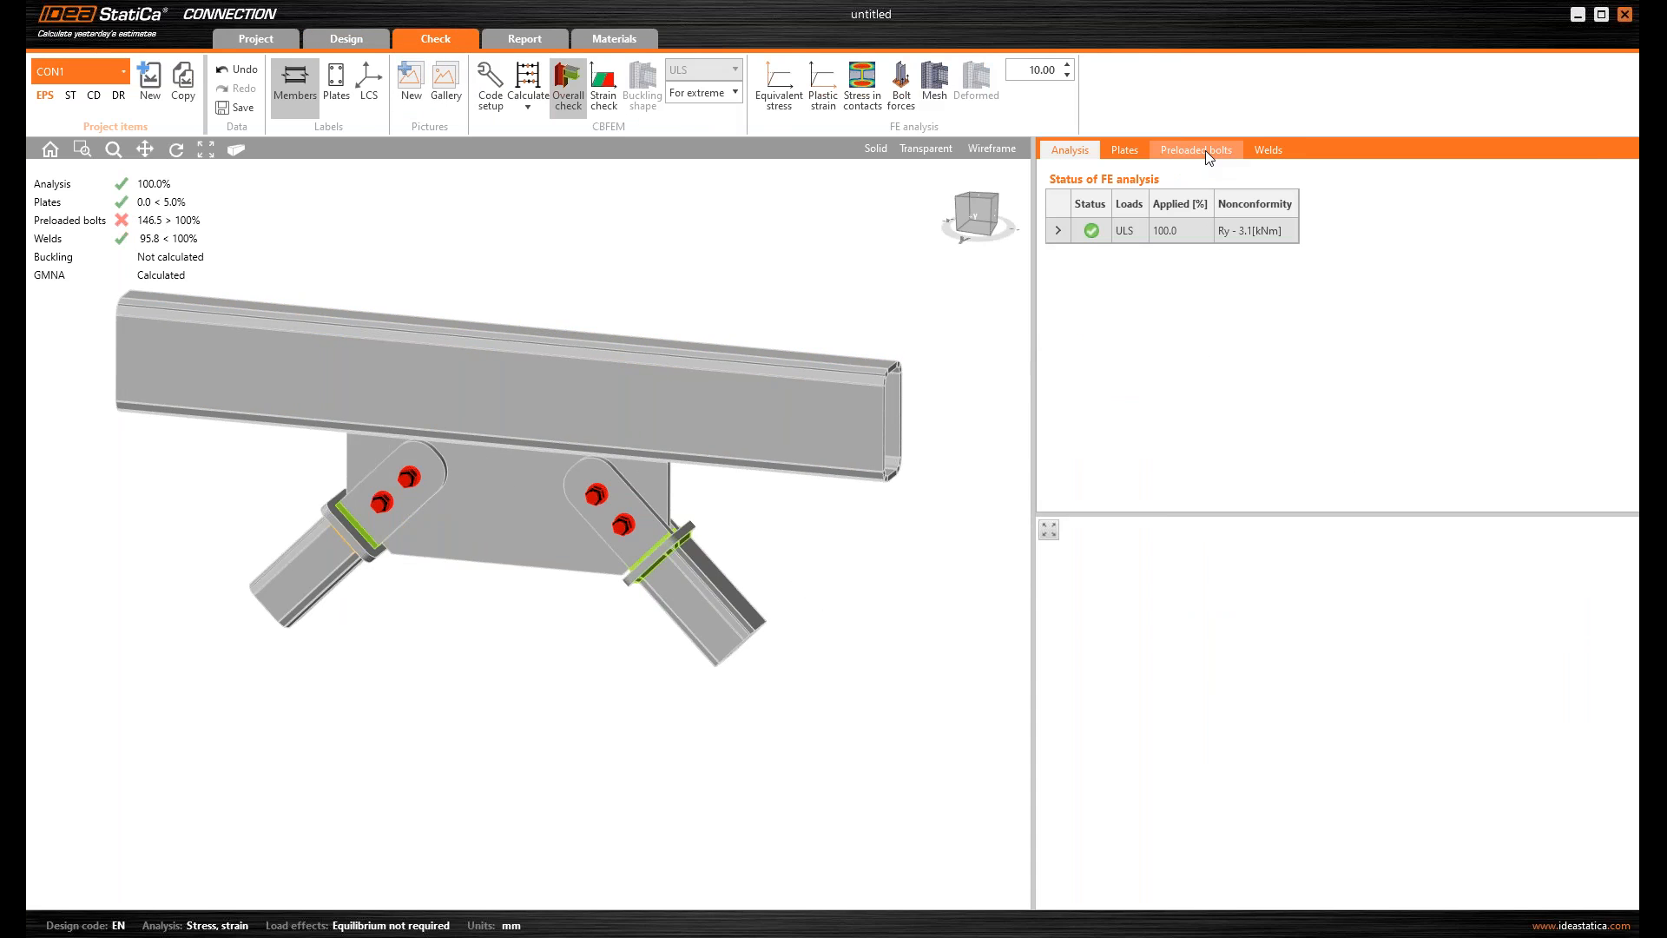
click(1205, 149)
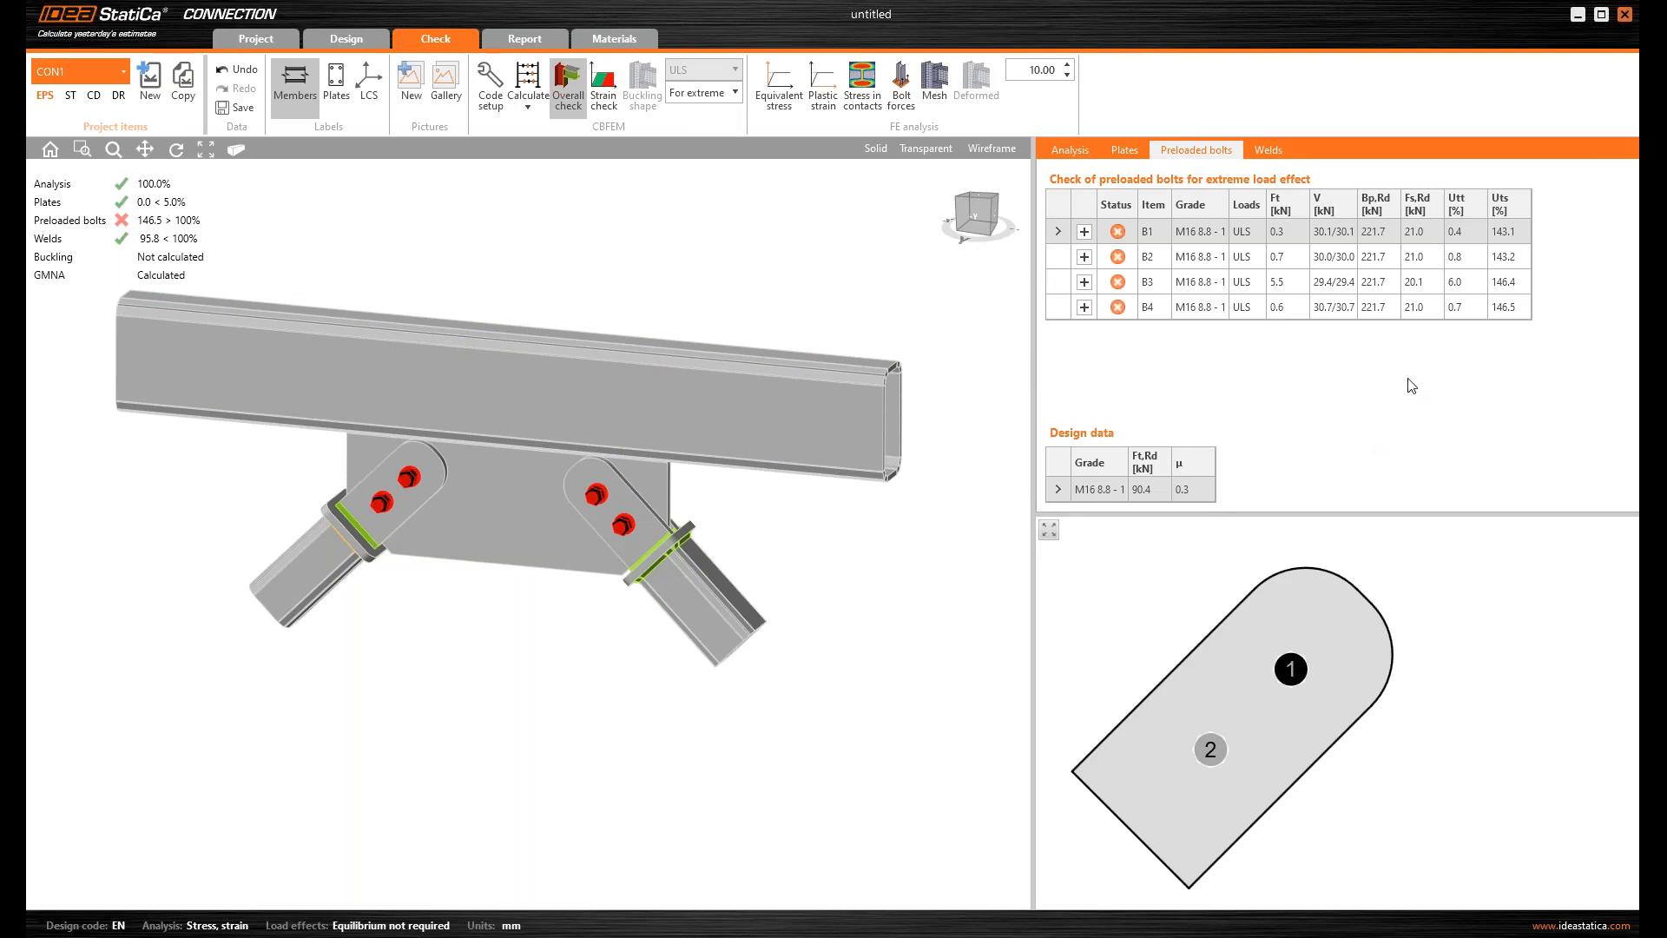
mouse_move(1424, 217)
mouse_move(1330, 214)
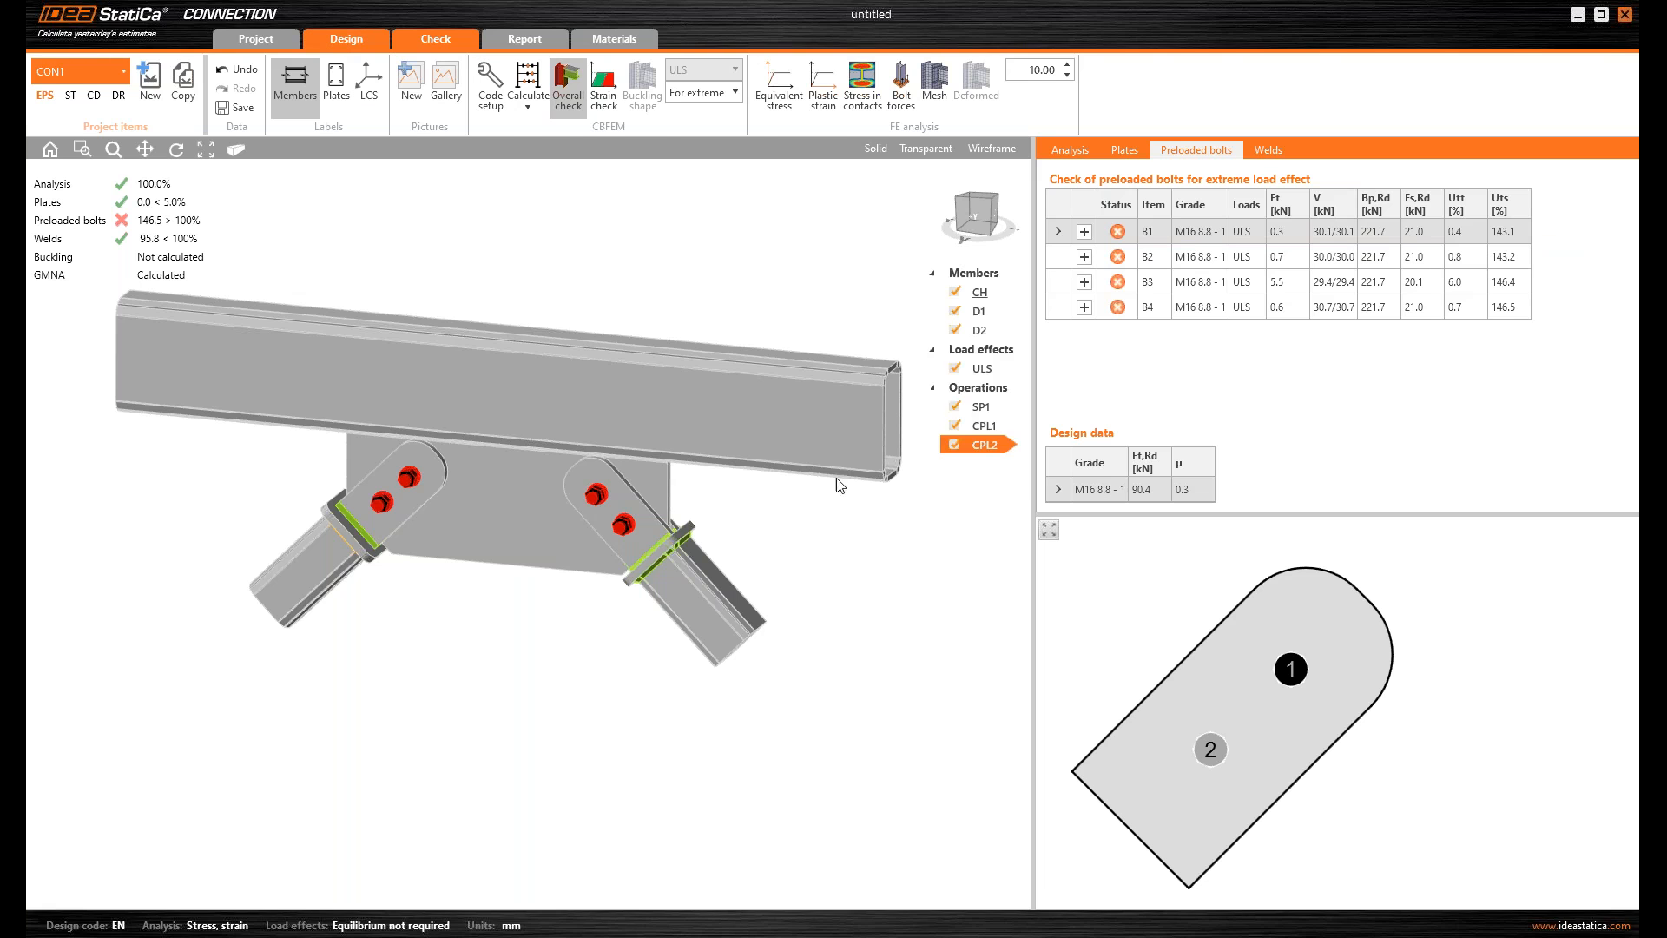
- Change the bolt assembly of connecting plate CPL1 on diagonal D1 to M16 10.9
click(1118, 430)
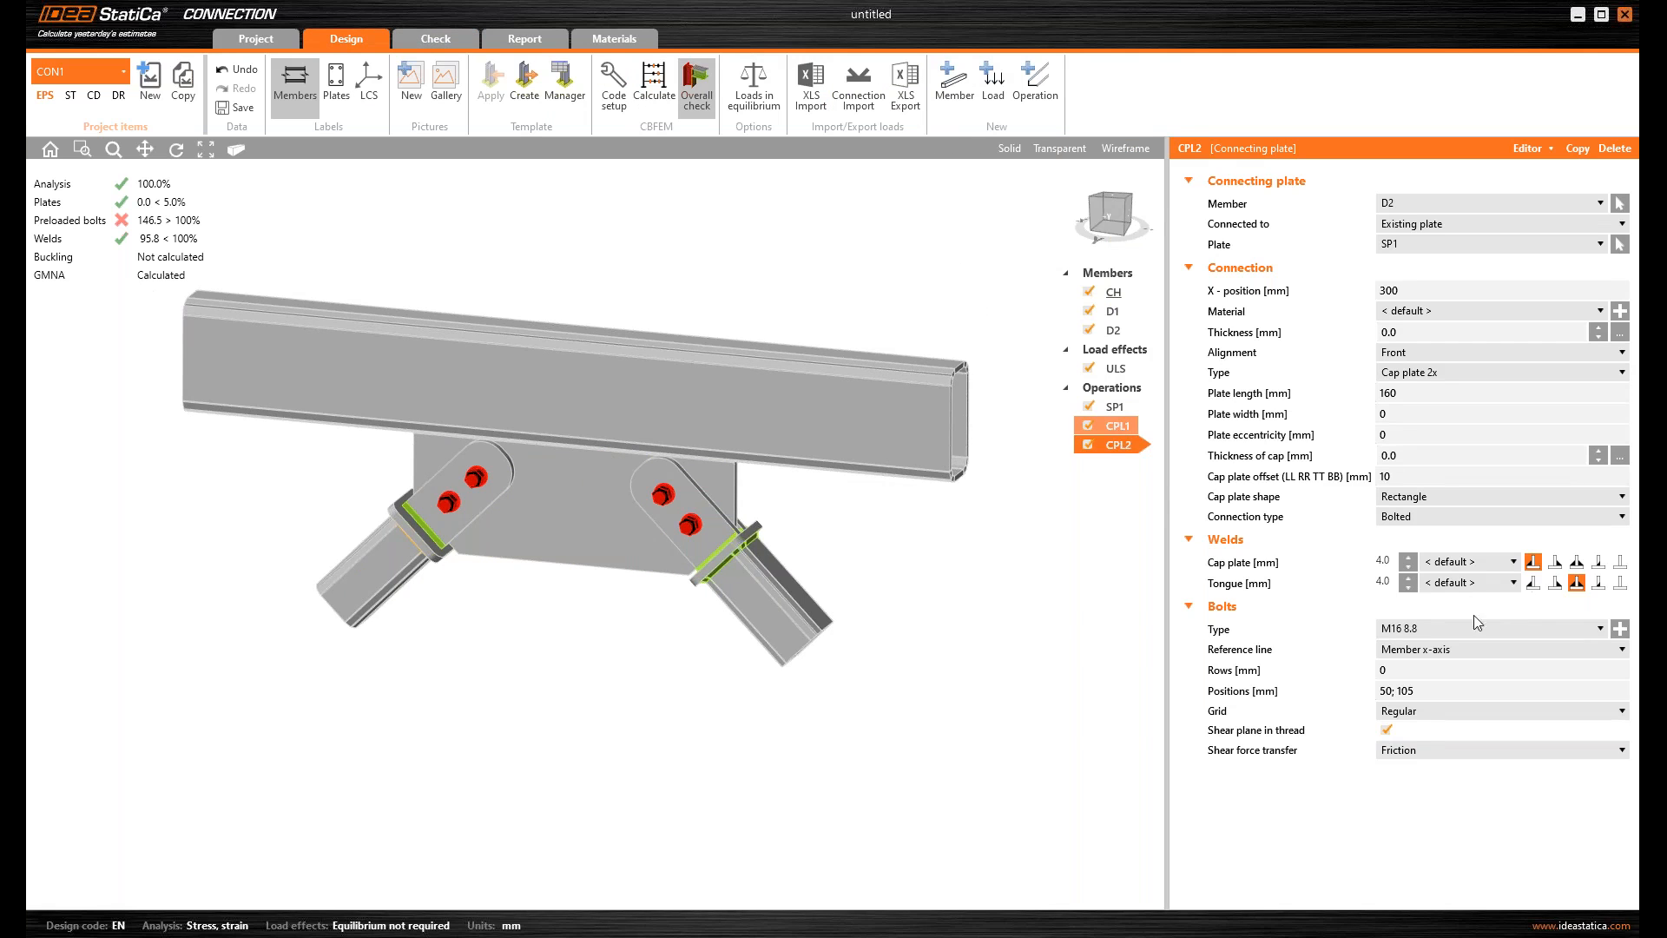
click(1620, 629)
click(706, 374)
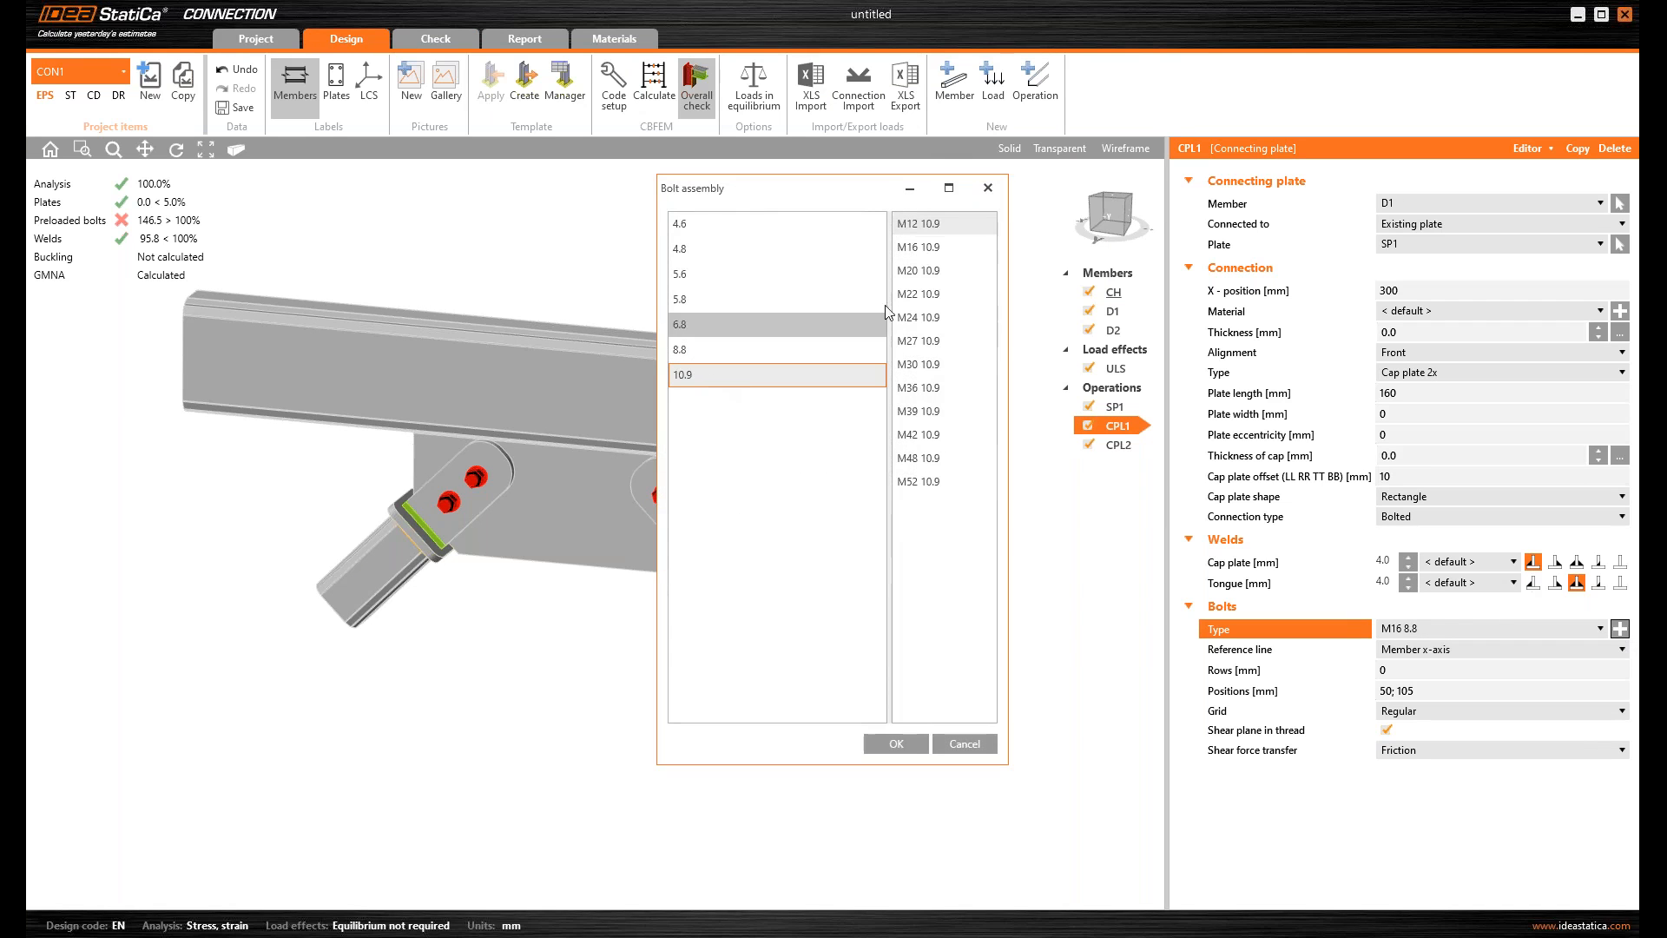
click(972, 247)
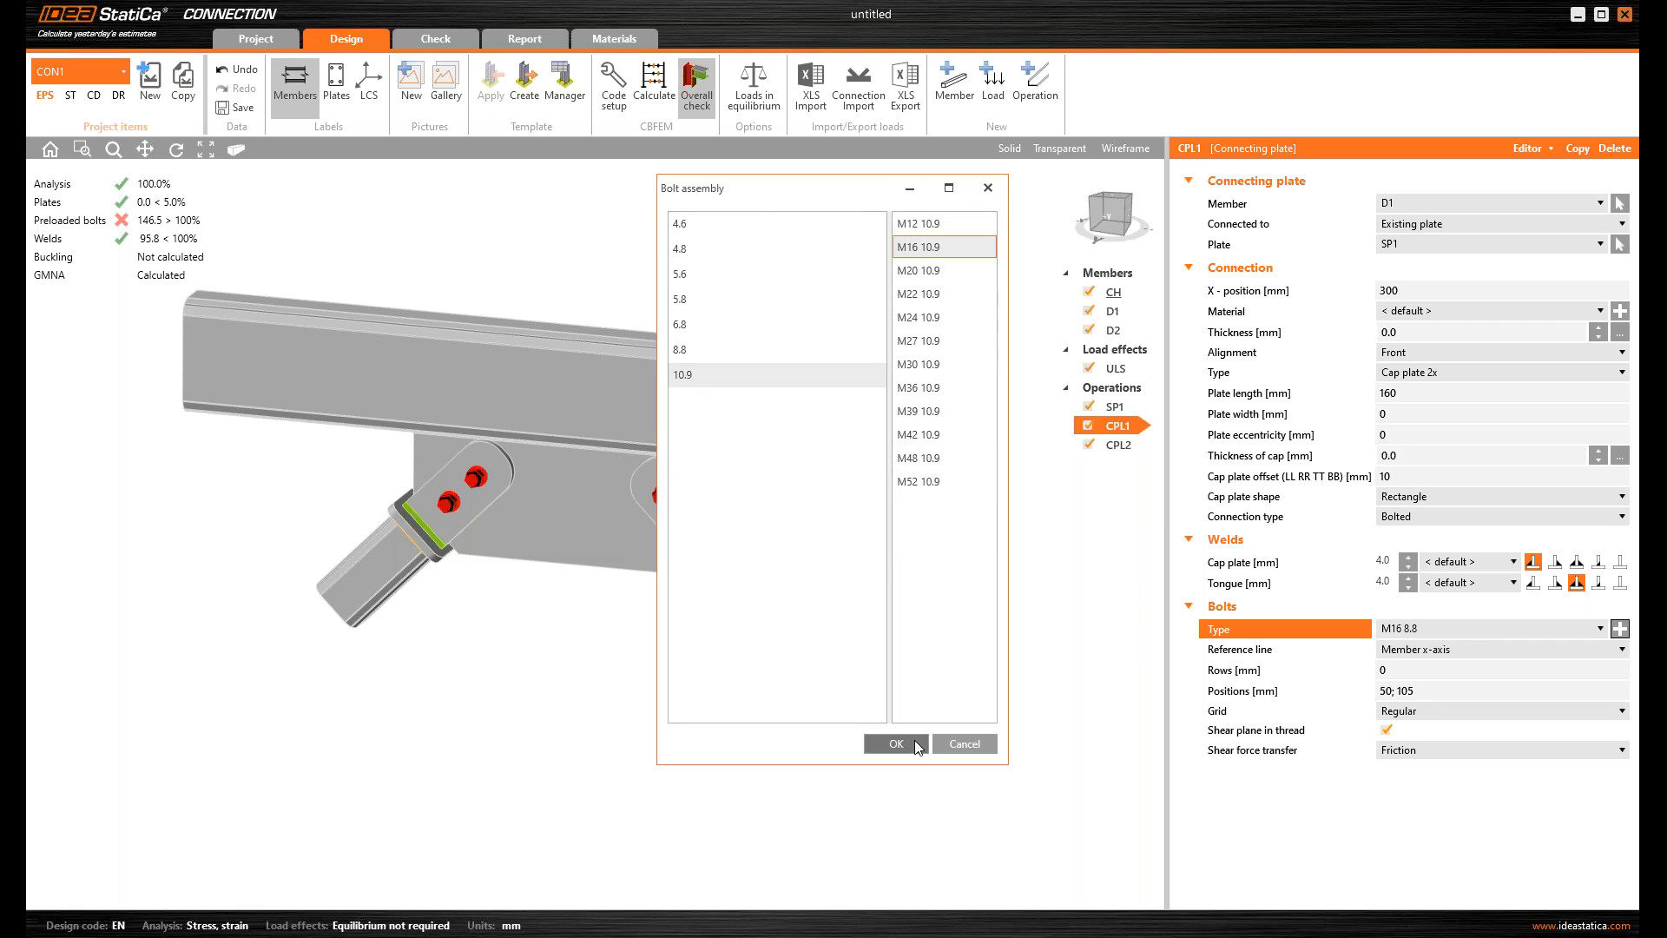
click(896, 743)
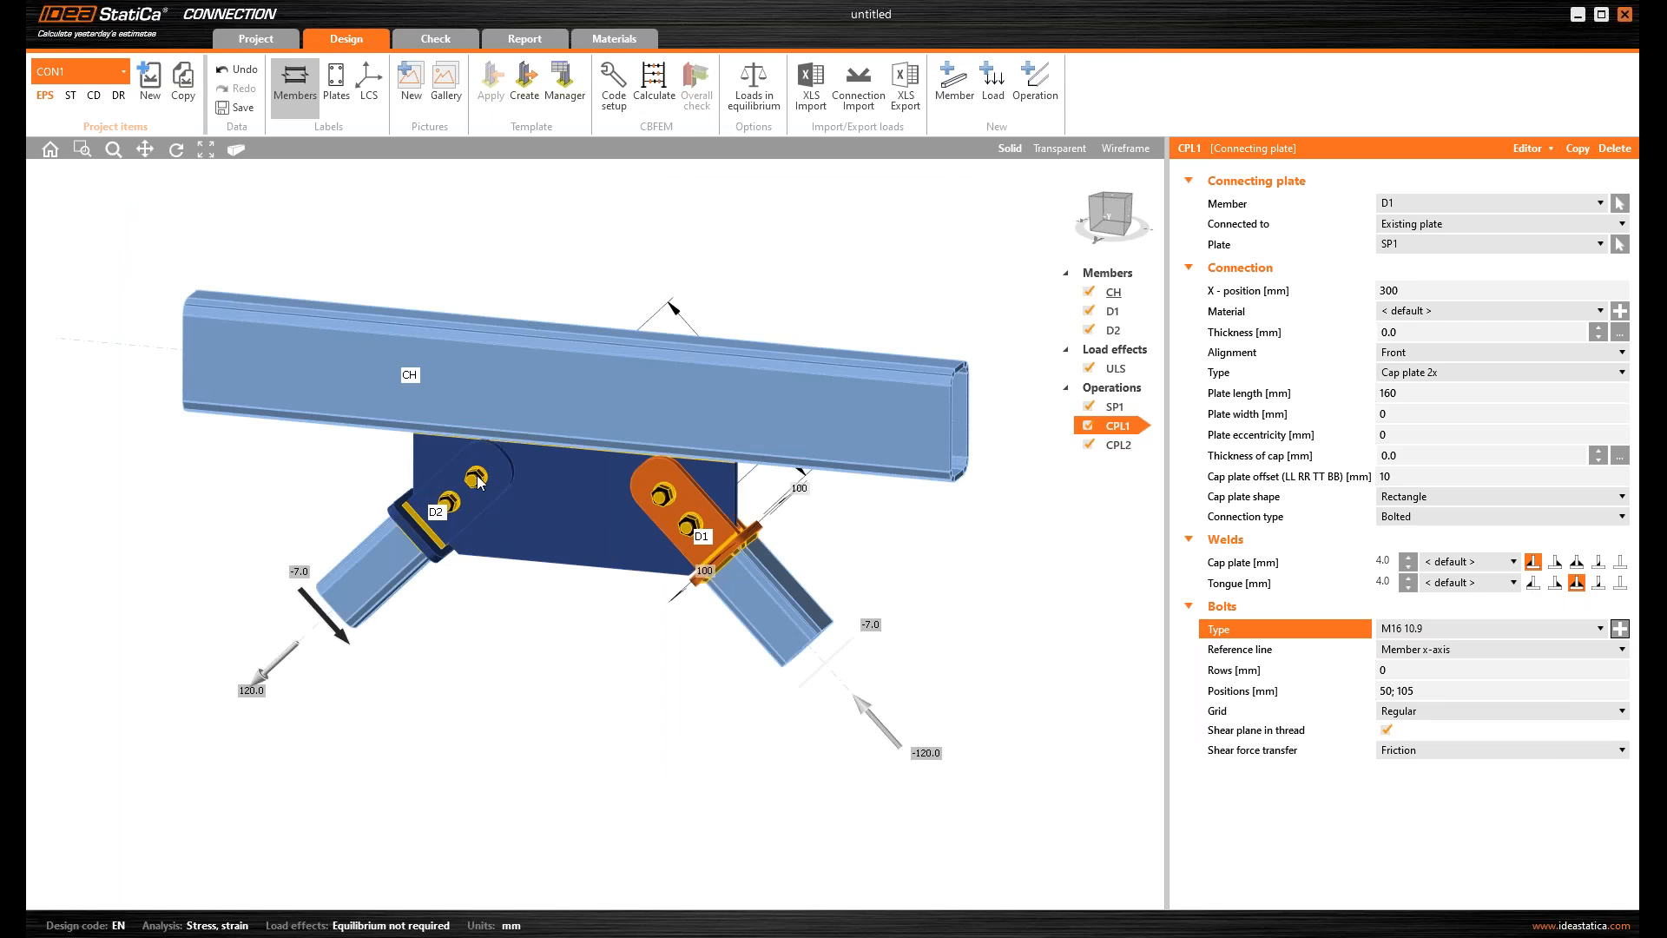
- Change the bolt assembly of connecting plate CPL2 on diagonal D2 to M16 10.9
scroll(549, 484, up, 1)
click(549, 485)
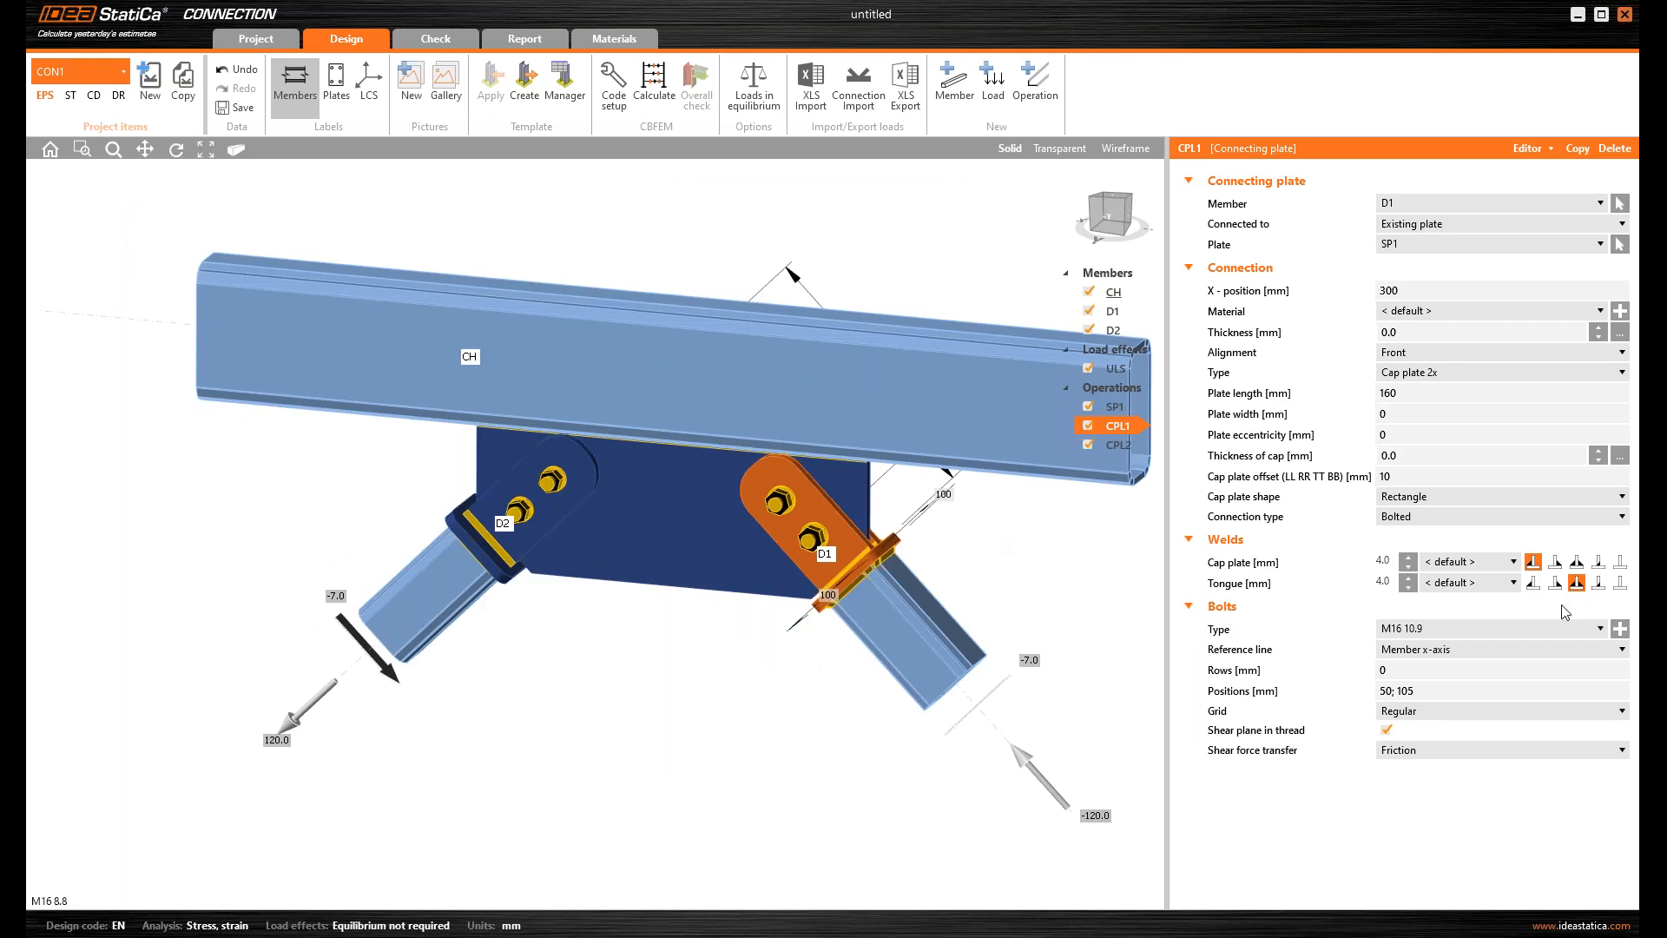
click(1620, 629)
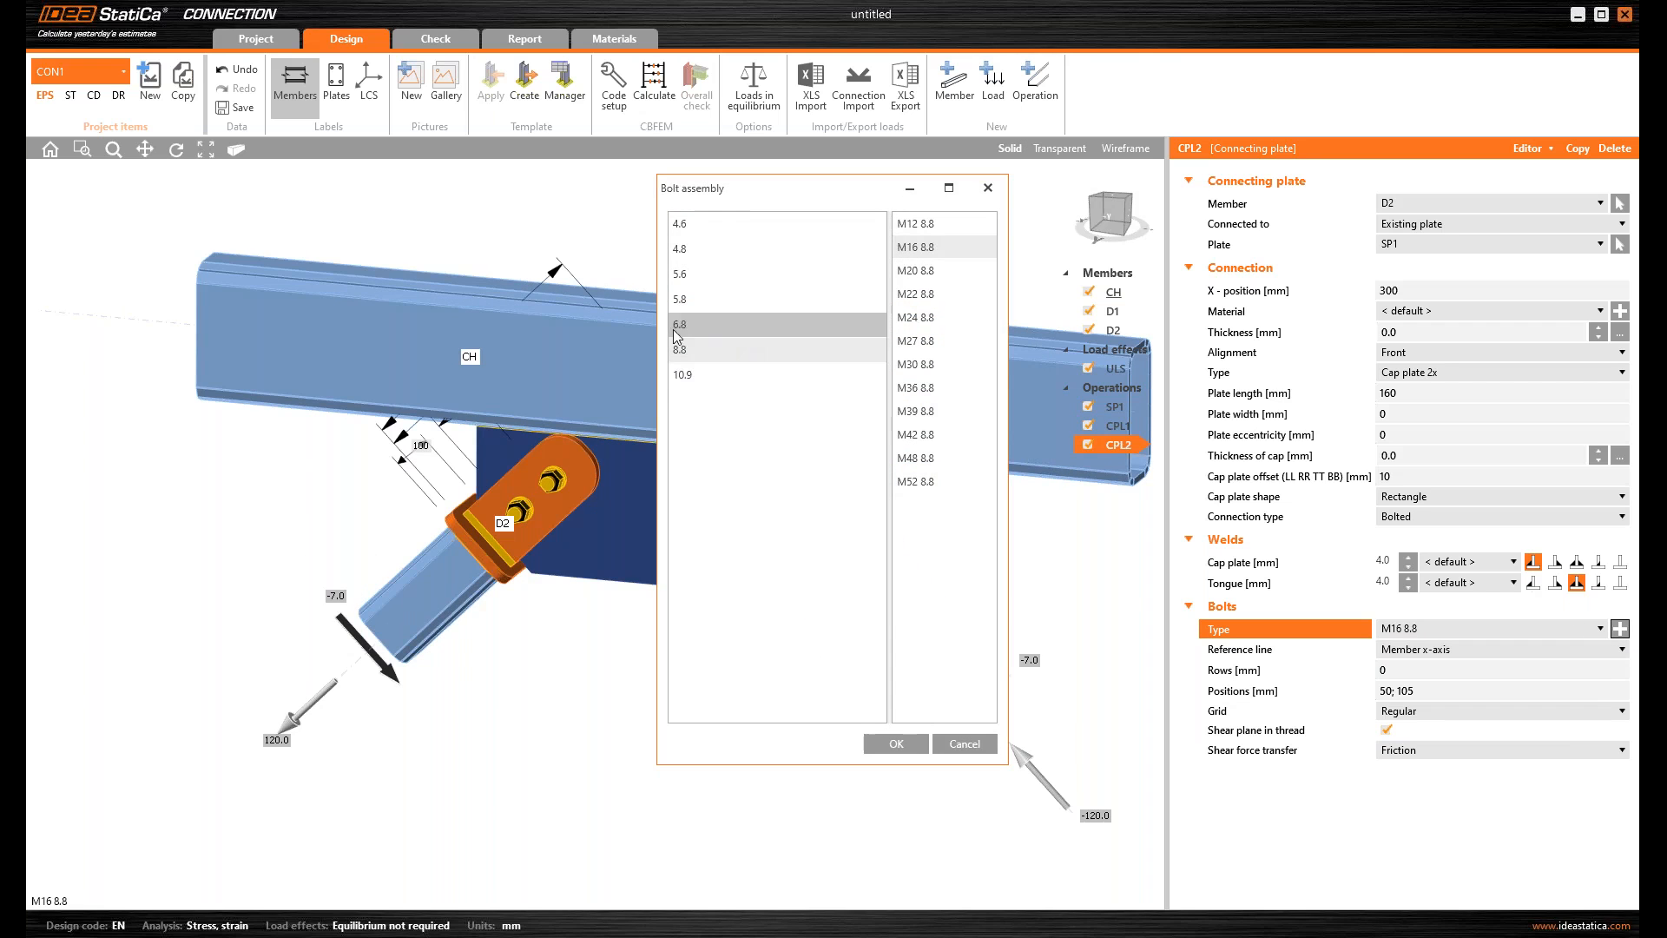
click(690, 373)
click(903, 744)
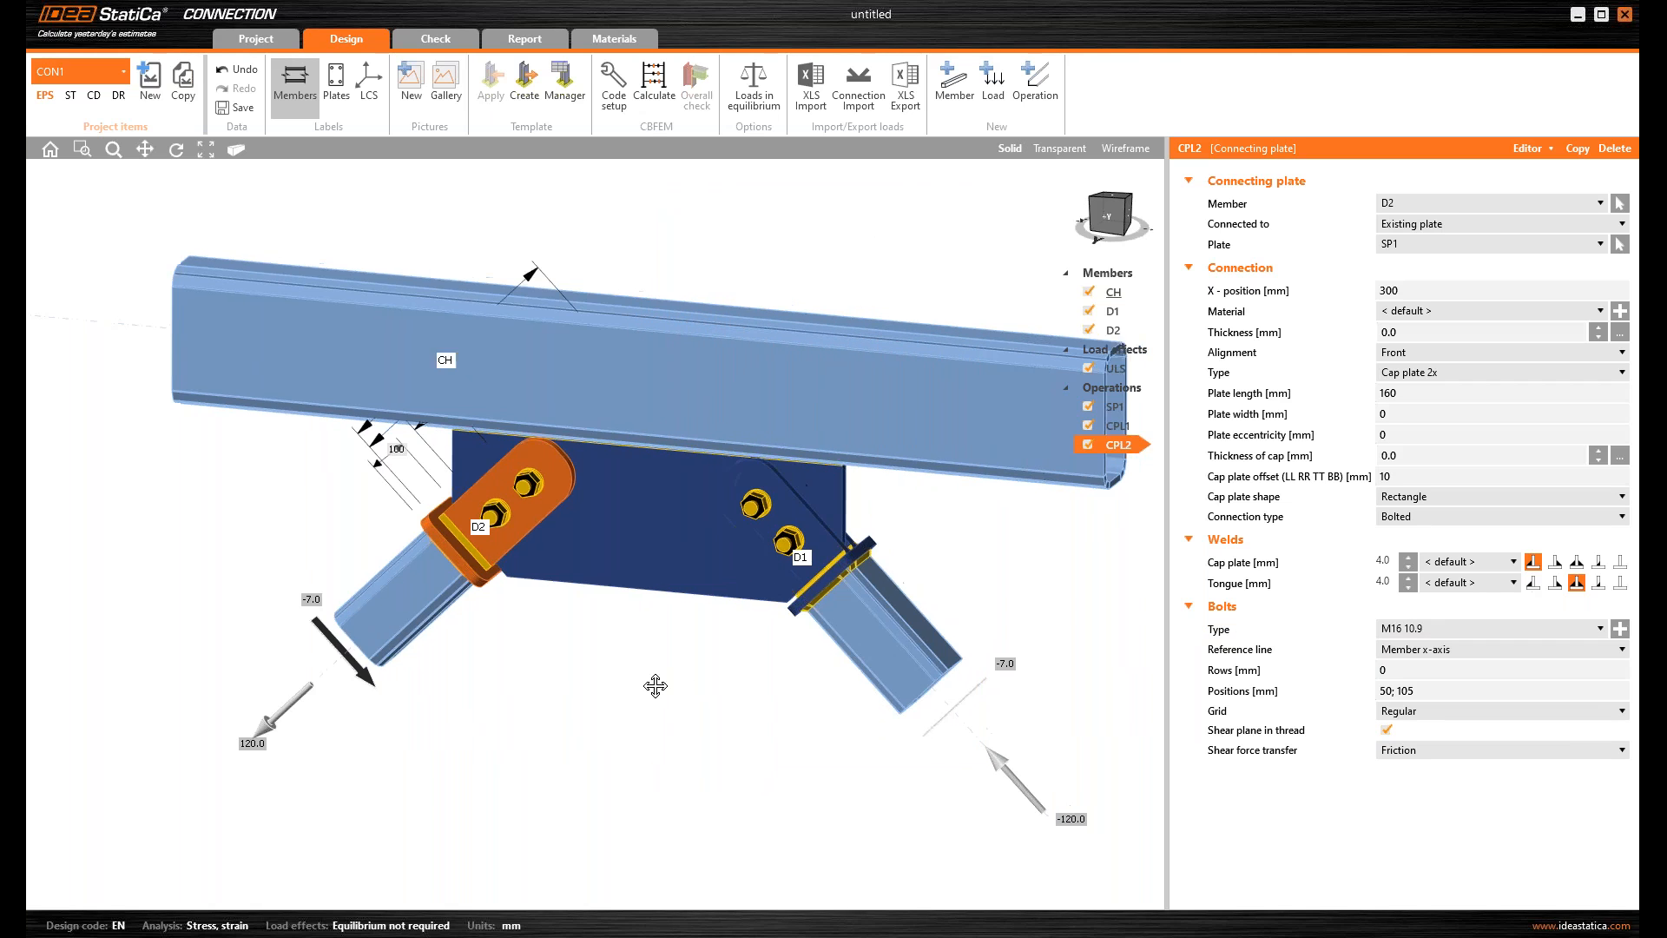
- Recalculate the joint with the 10.9 bolts and examine the preloaded bolt check for each bolt
click(661, 105)
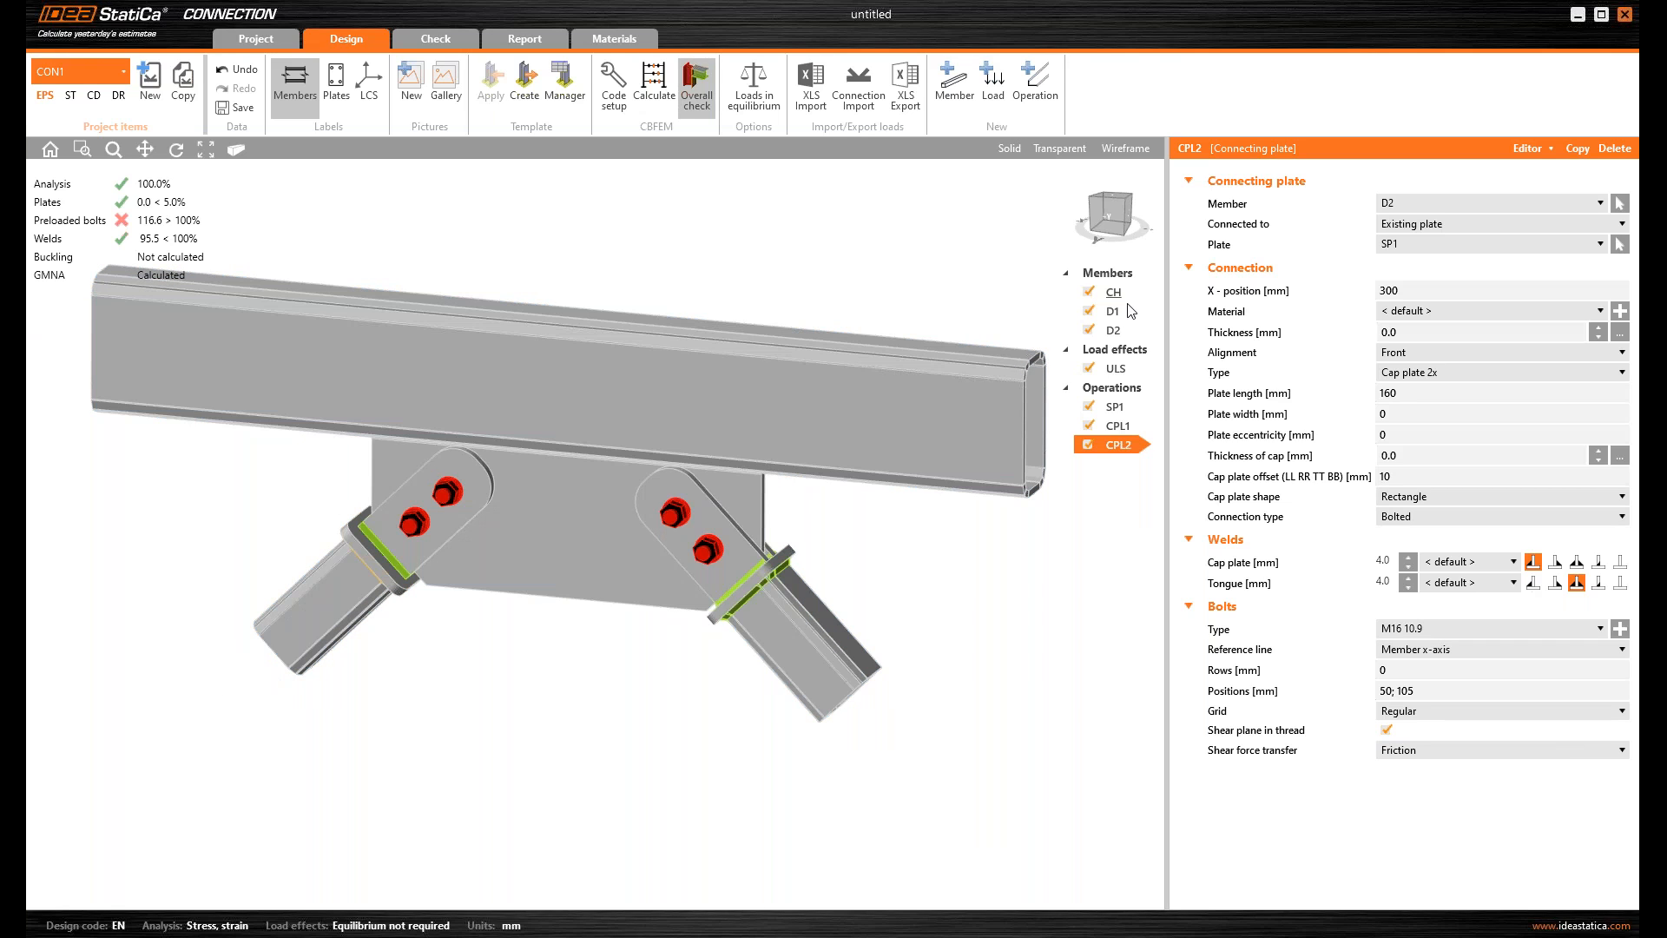
right_drag(732, 258, 723, 326)
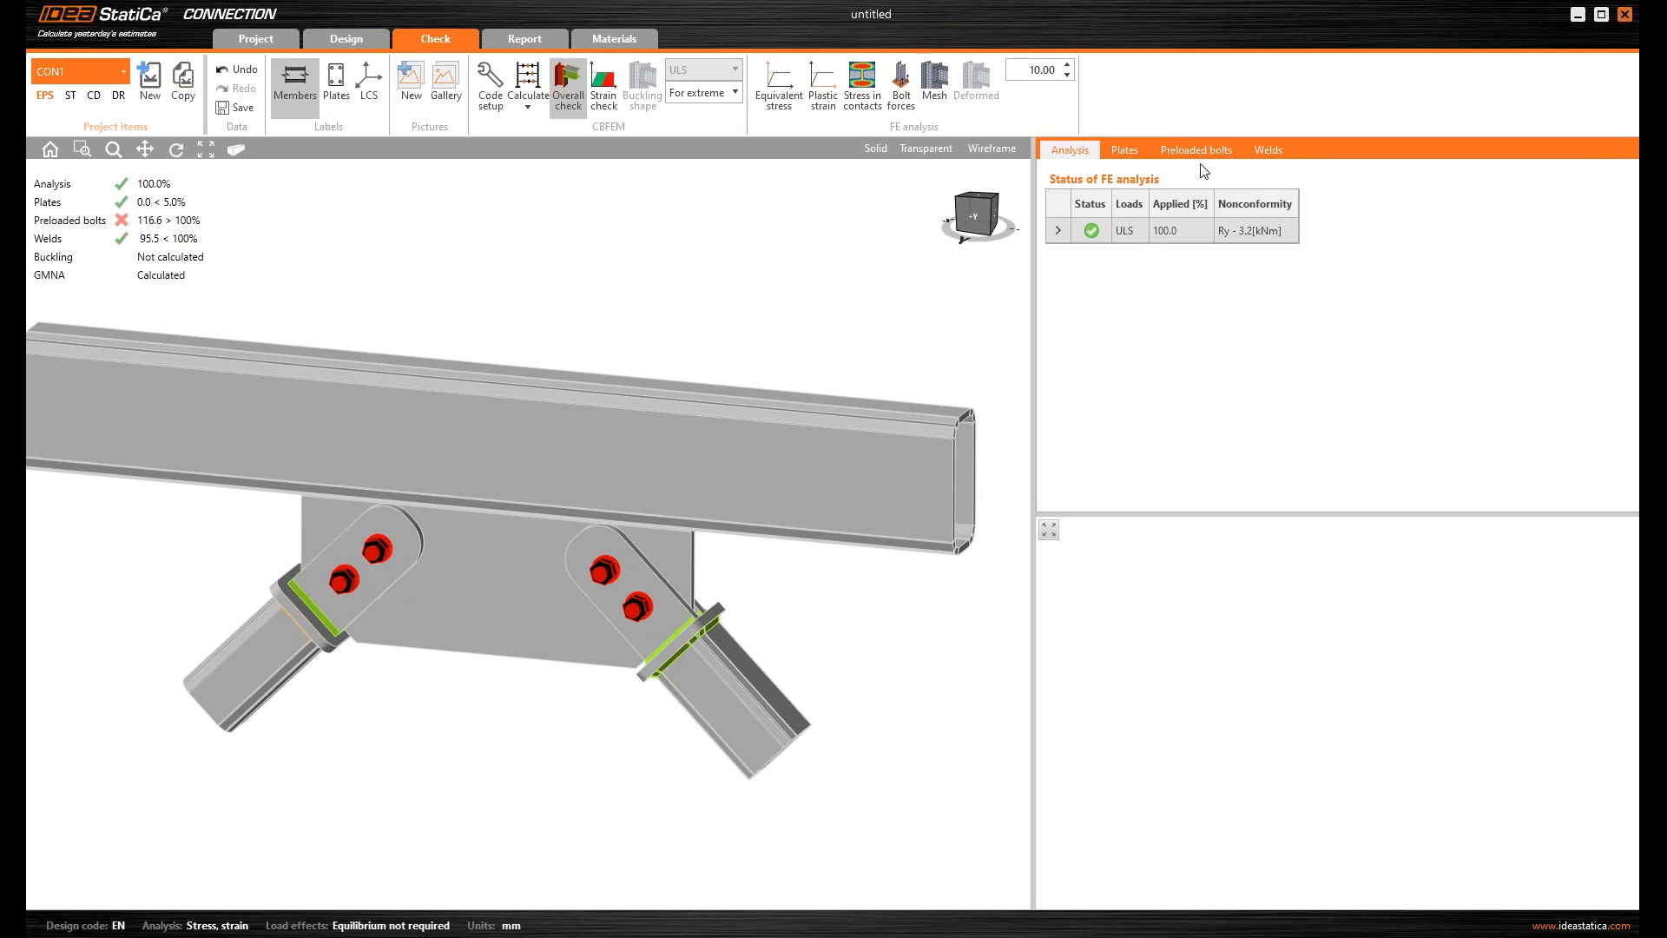
click(1199, 151)
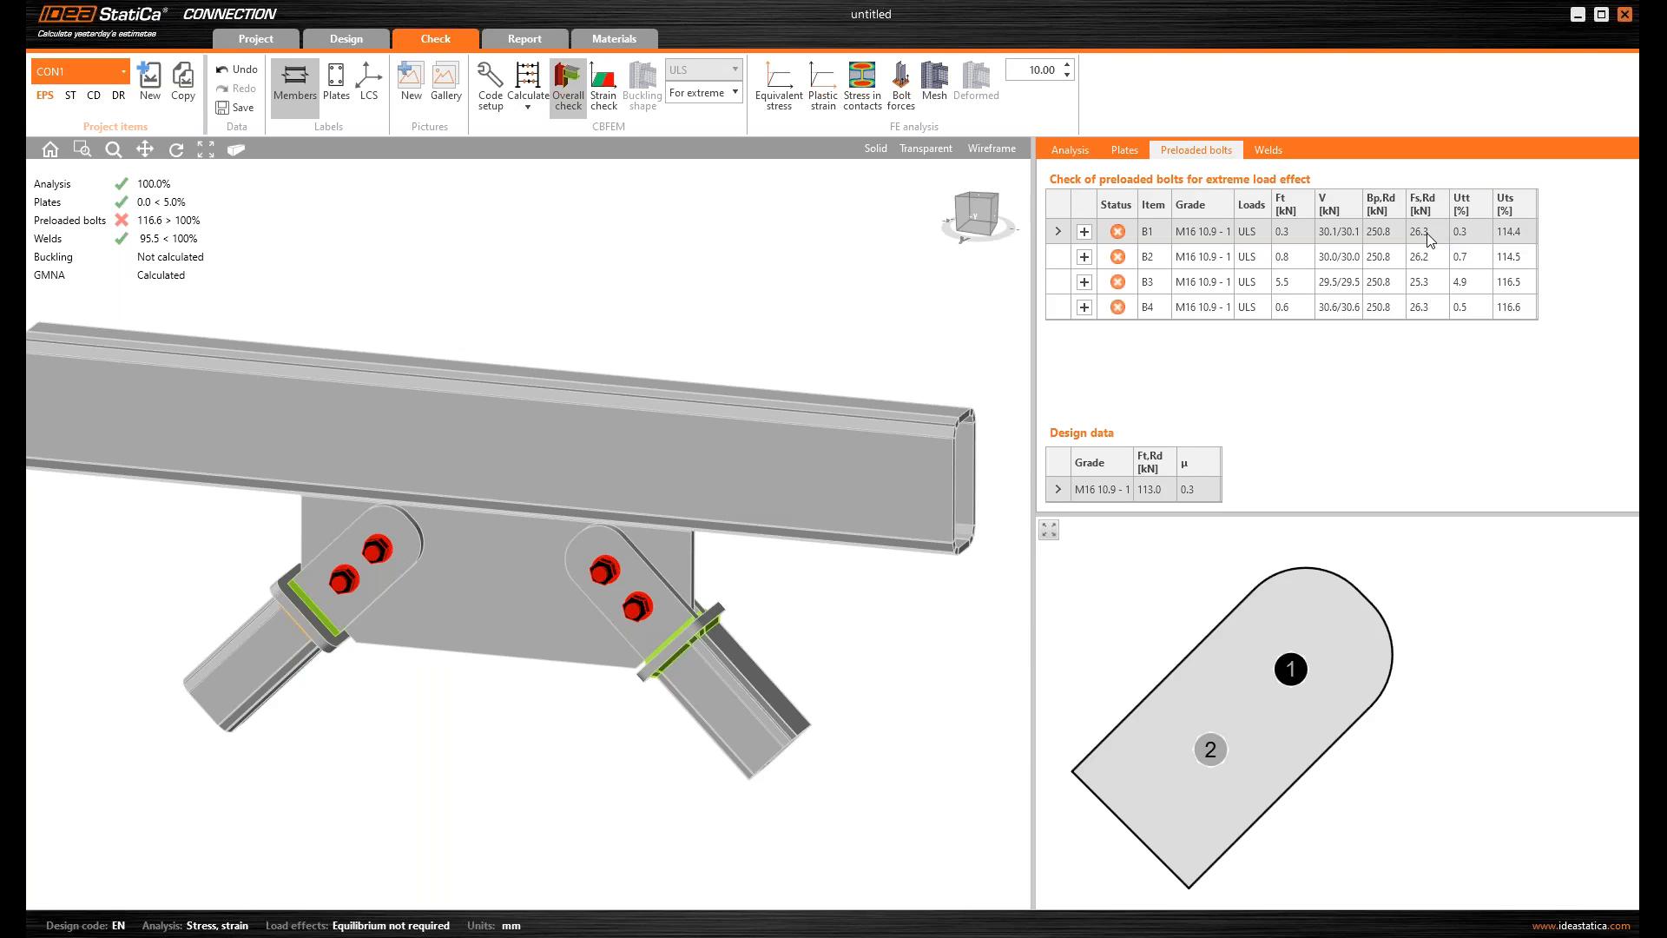
mouse_move(665, 334)
right_down()
mouse_move(633, 353)
mouse_move(658, 302)
right_up()
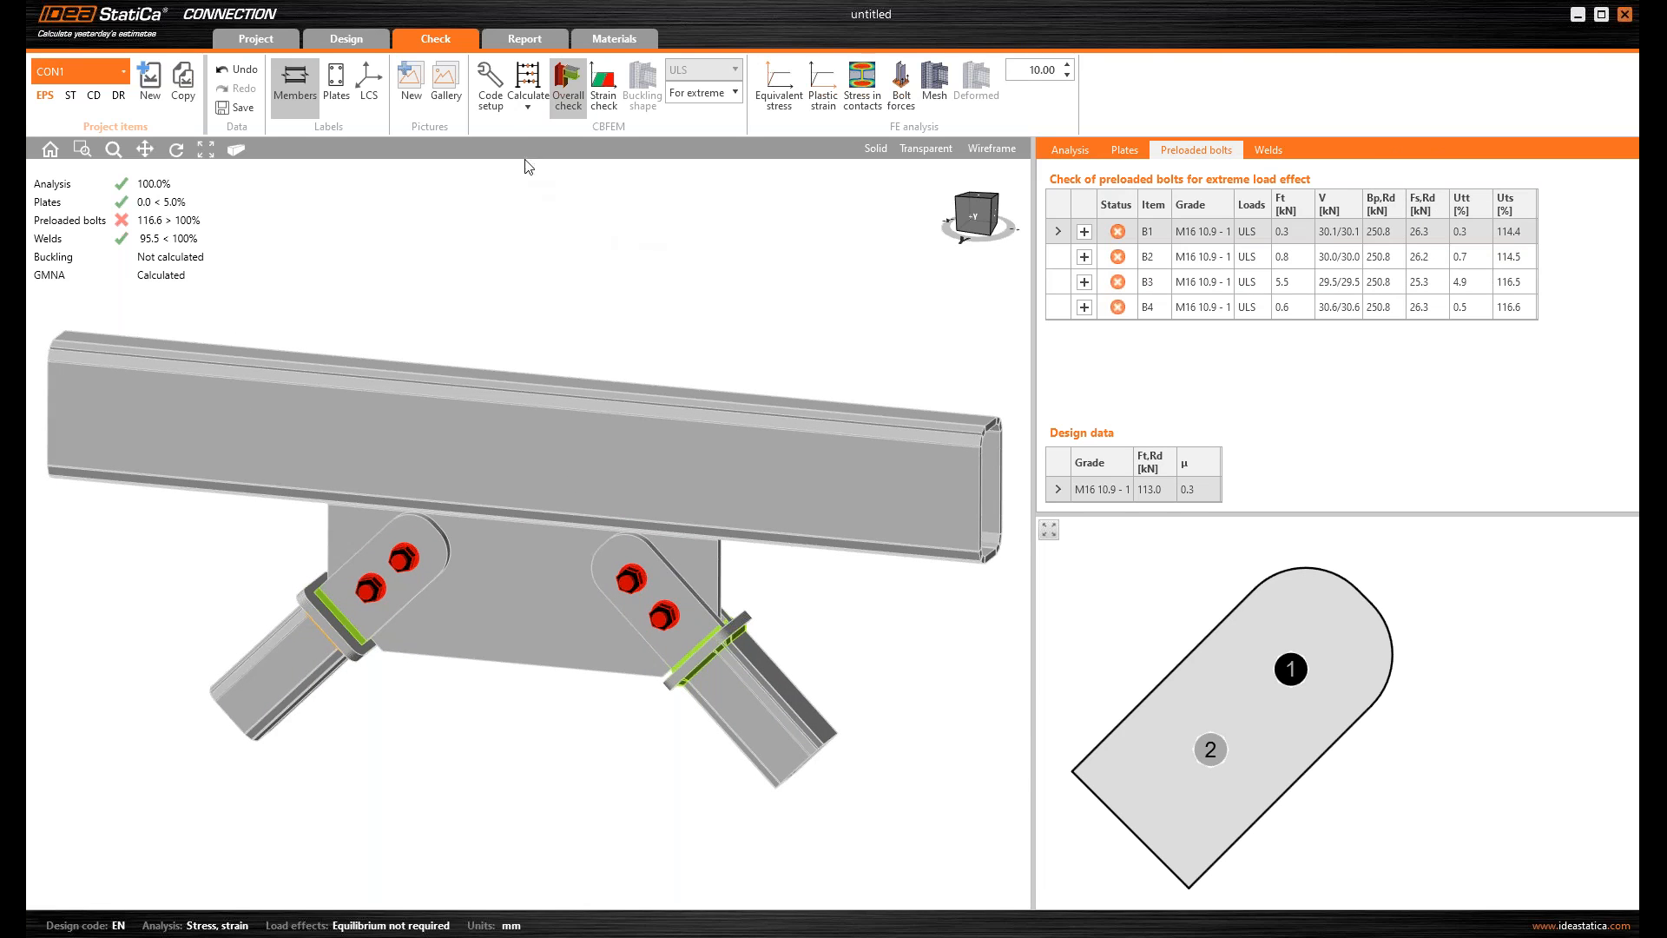
- Set the friction coefficient in slip-resistance to 0.40 in the code settings and recalculate the joint
click(489, 108)
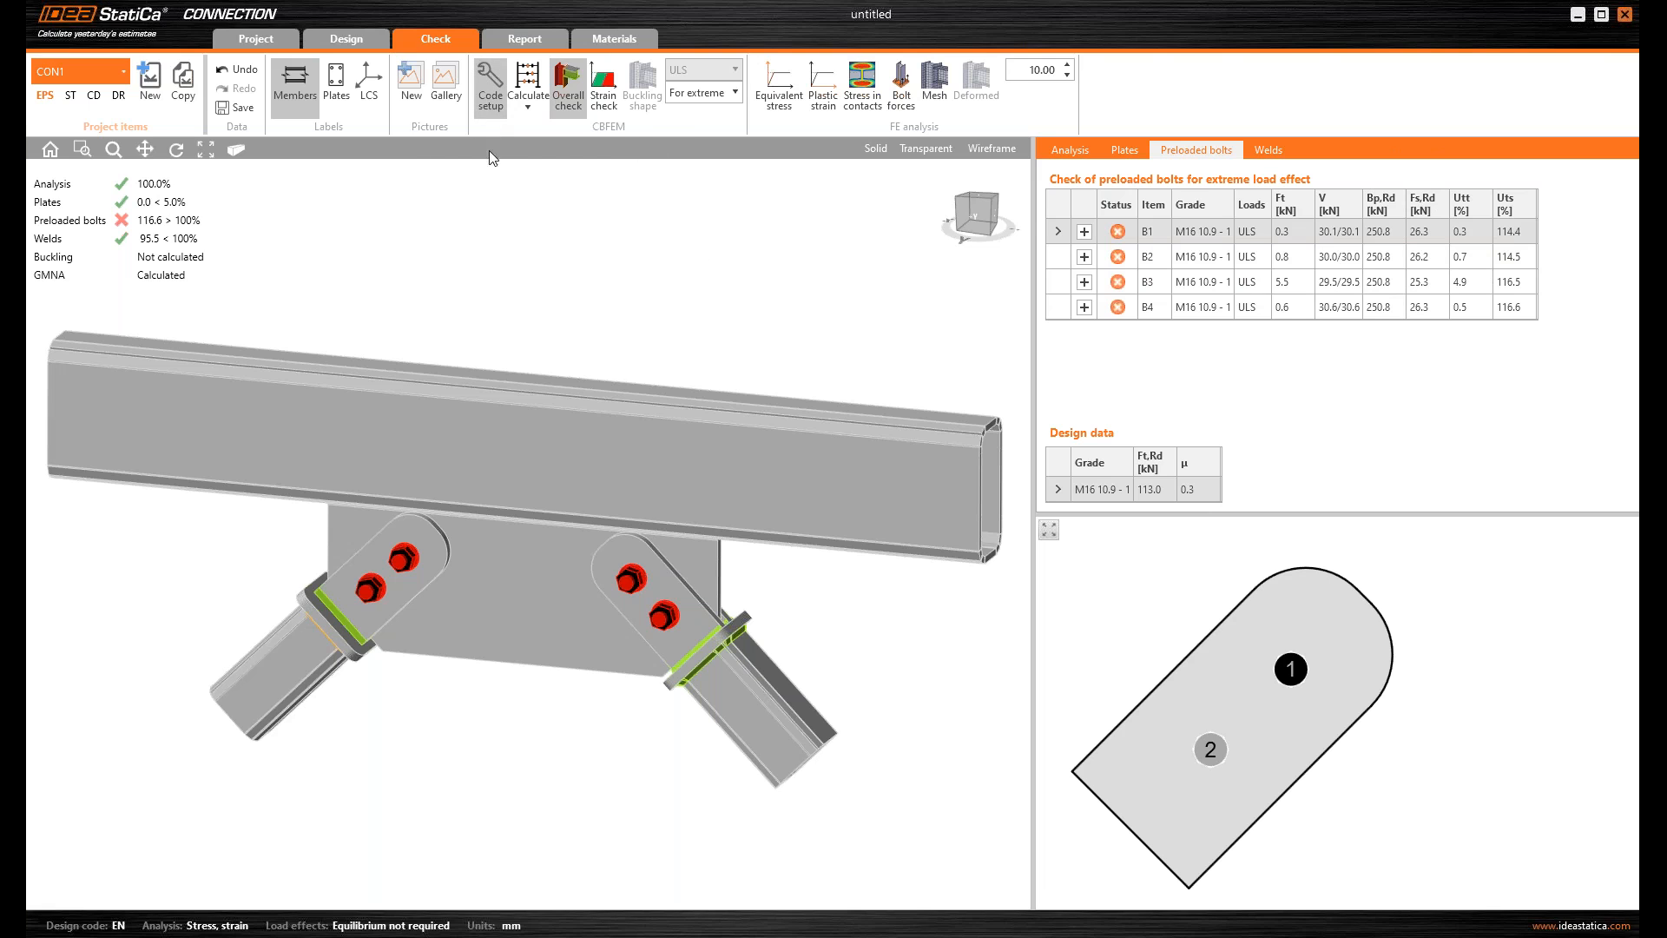
click(356, 195)
double_click(356, 195)
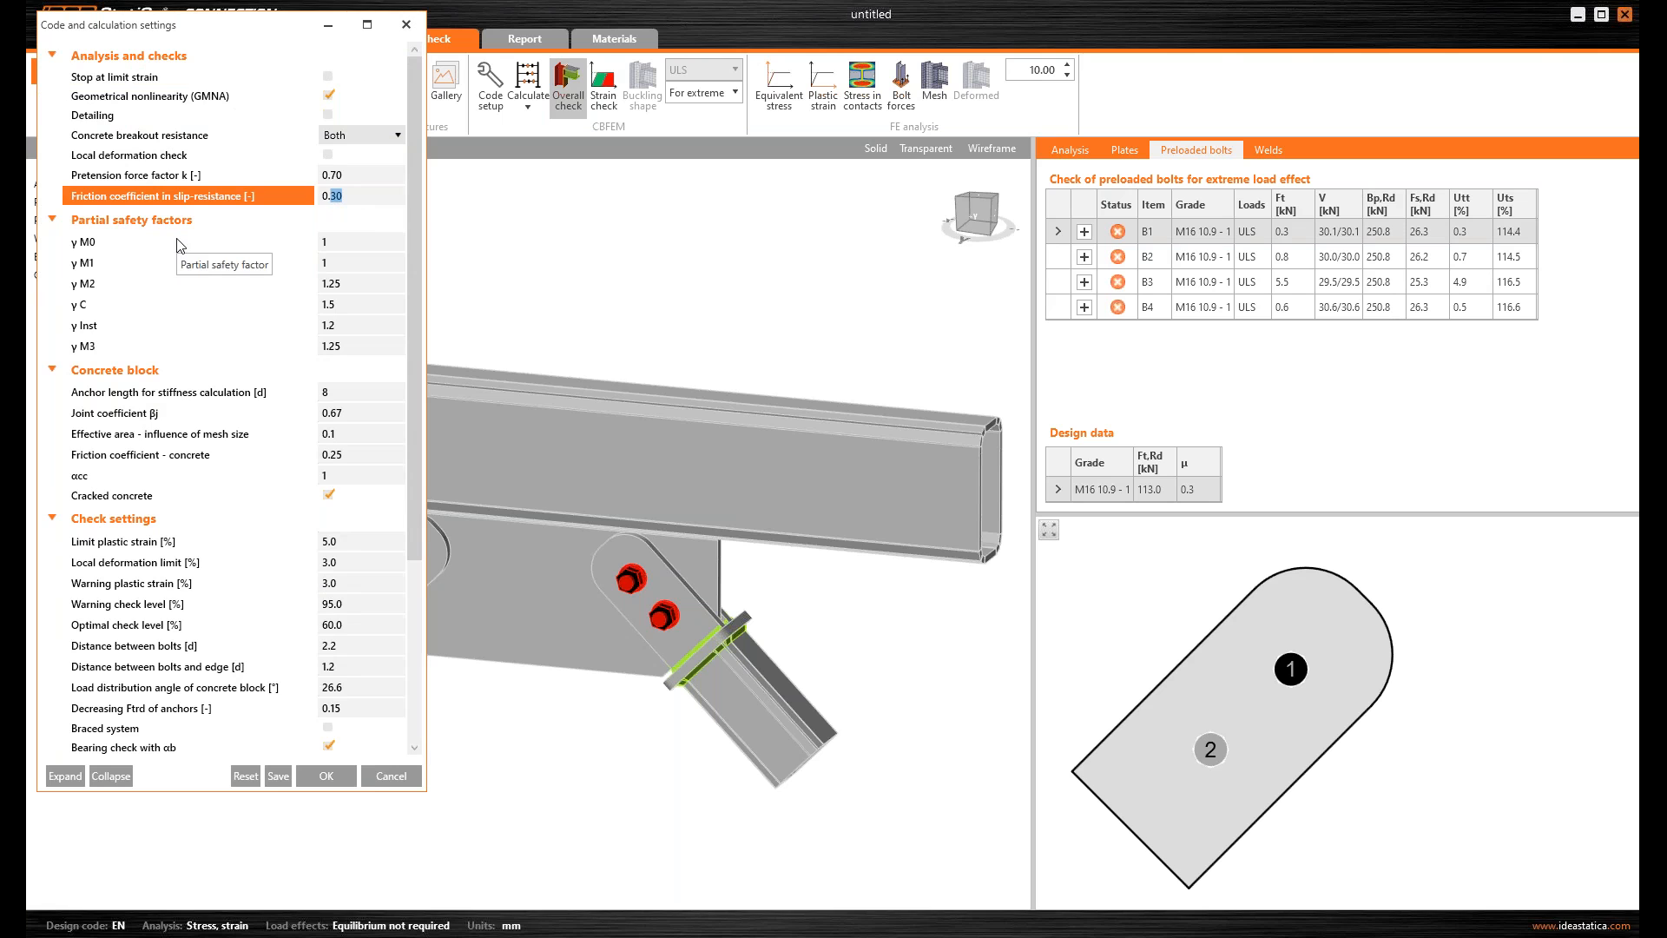
text(4)
text(0)
key(Tab)
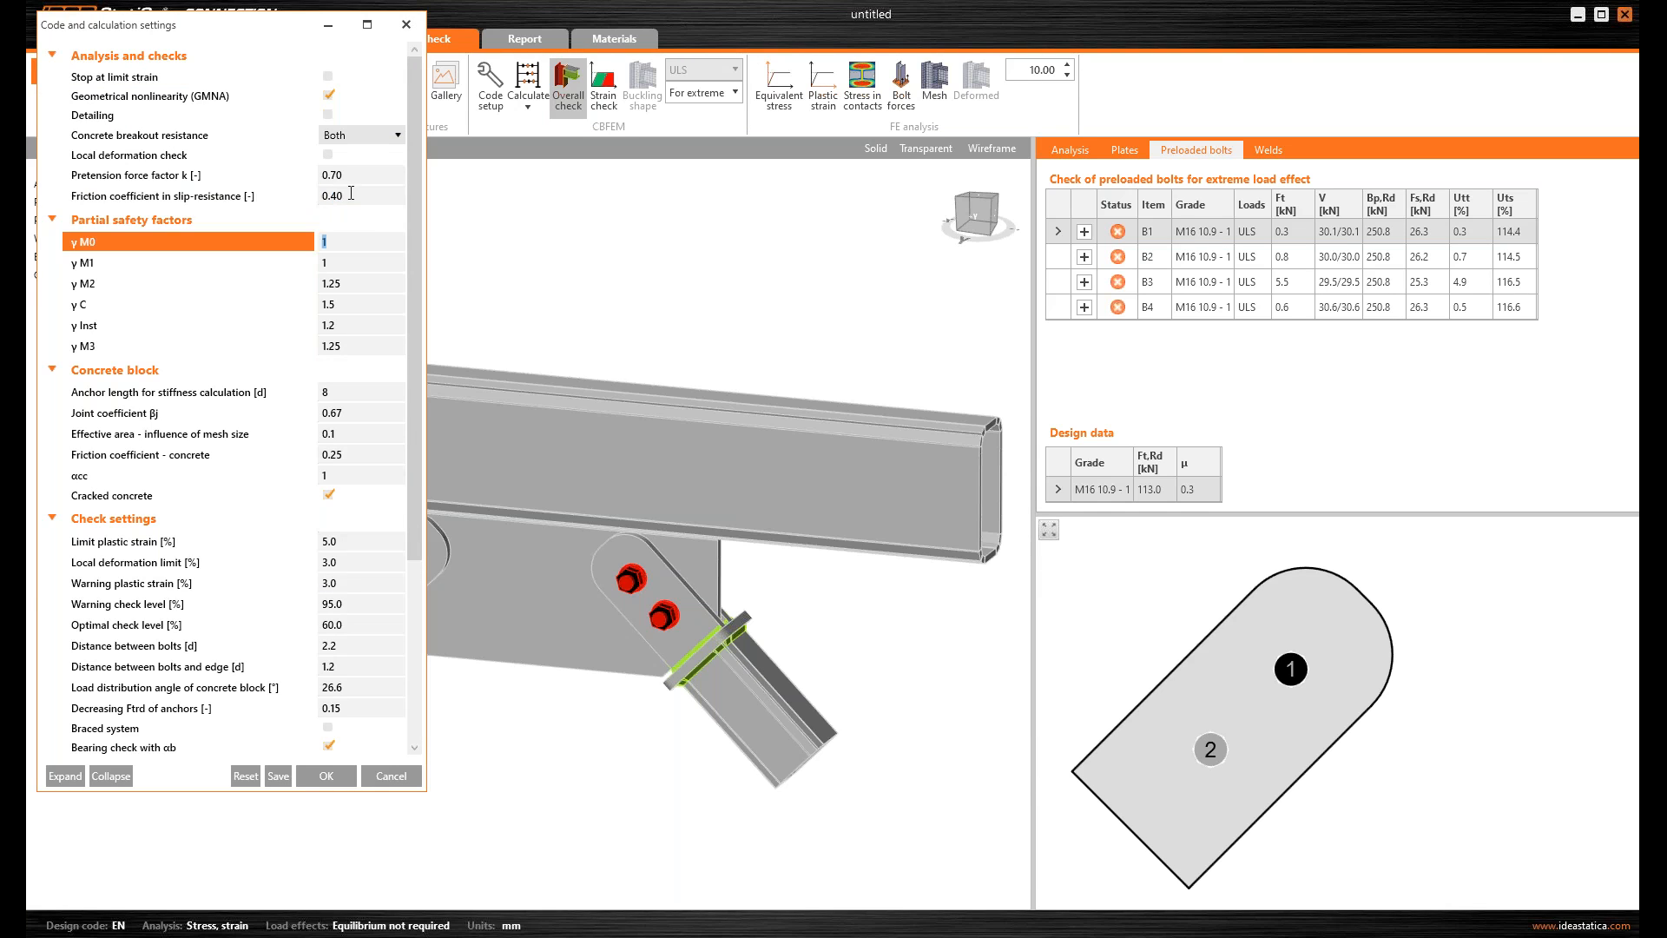
click(327, 777)
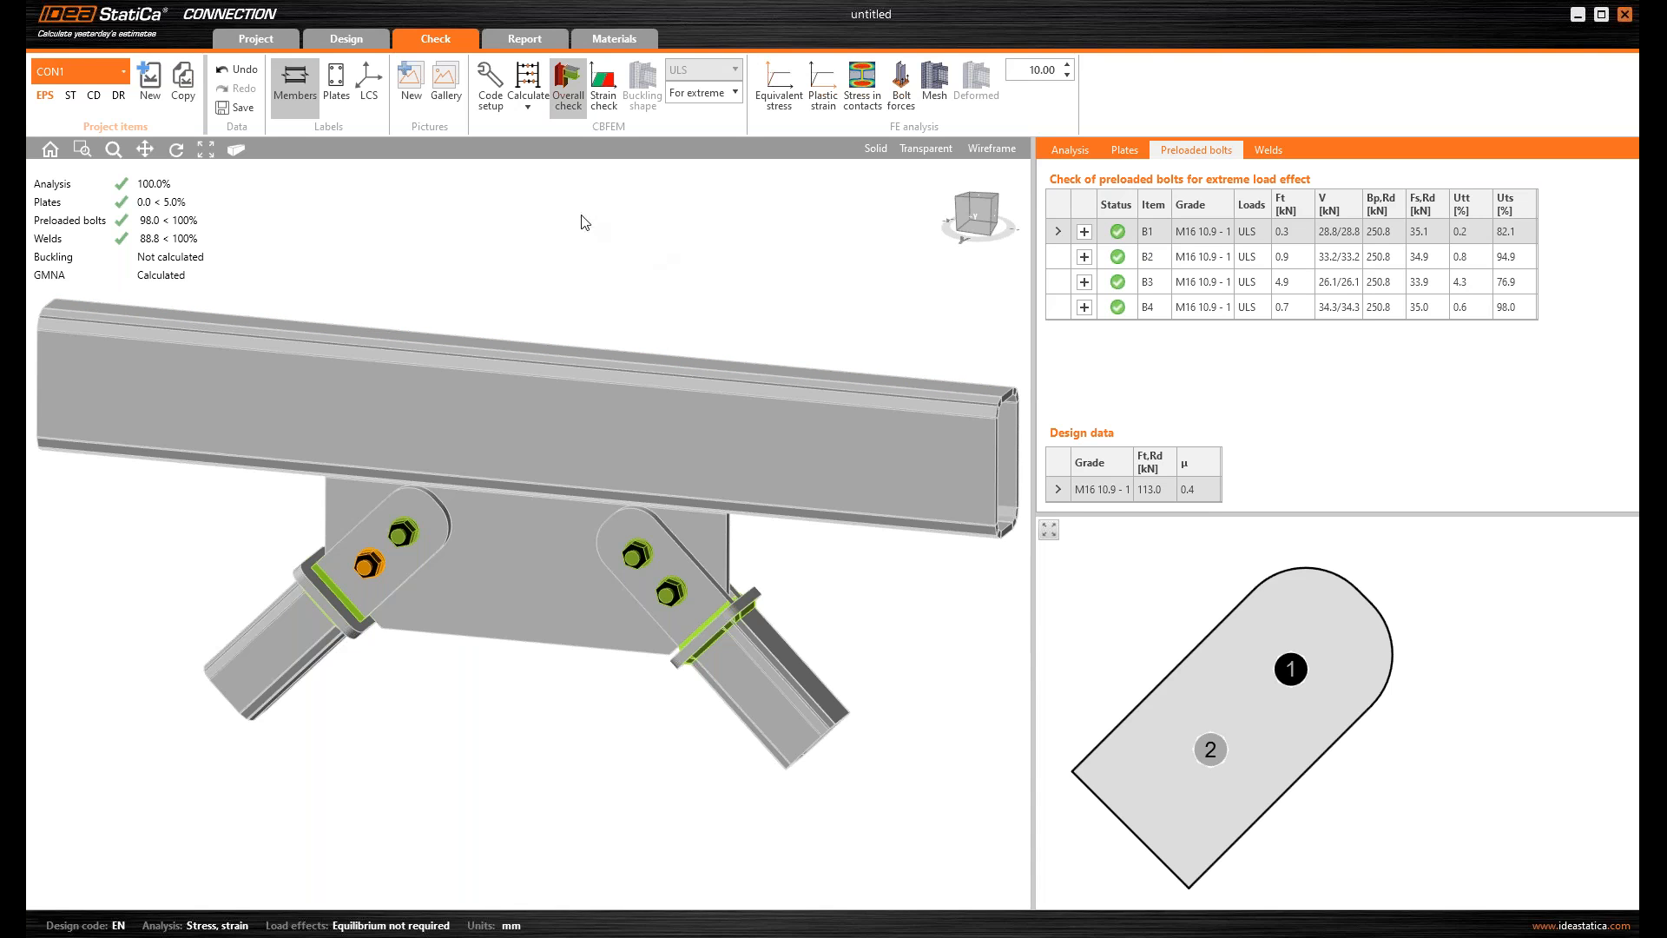
- Make both bolt holes in the CPL1 plate of diagonal D1 lengthwise slots with a length/diameter ratio of 2
click(347, 40)
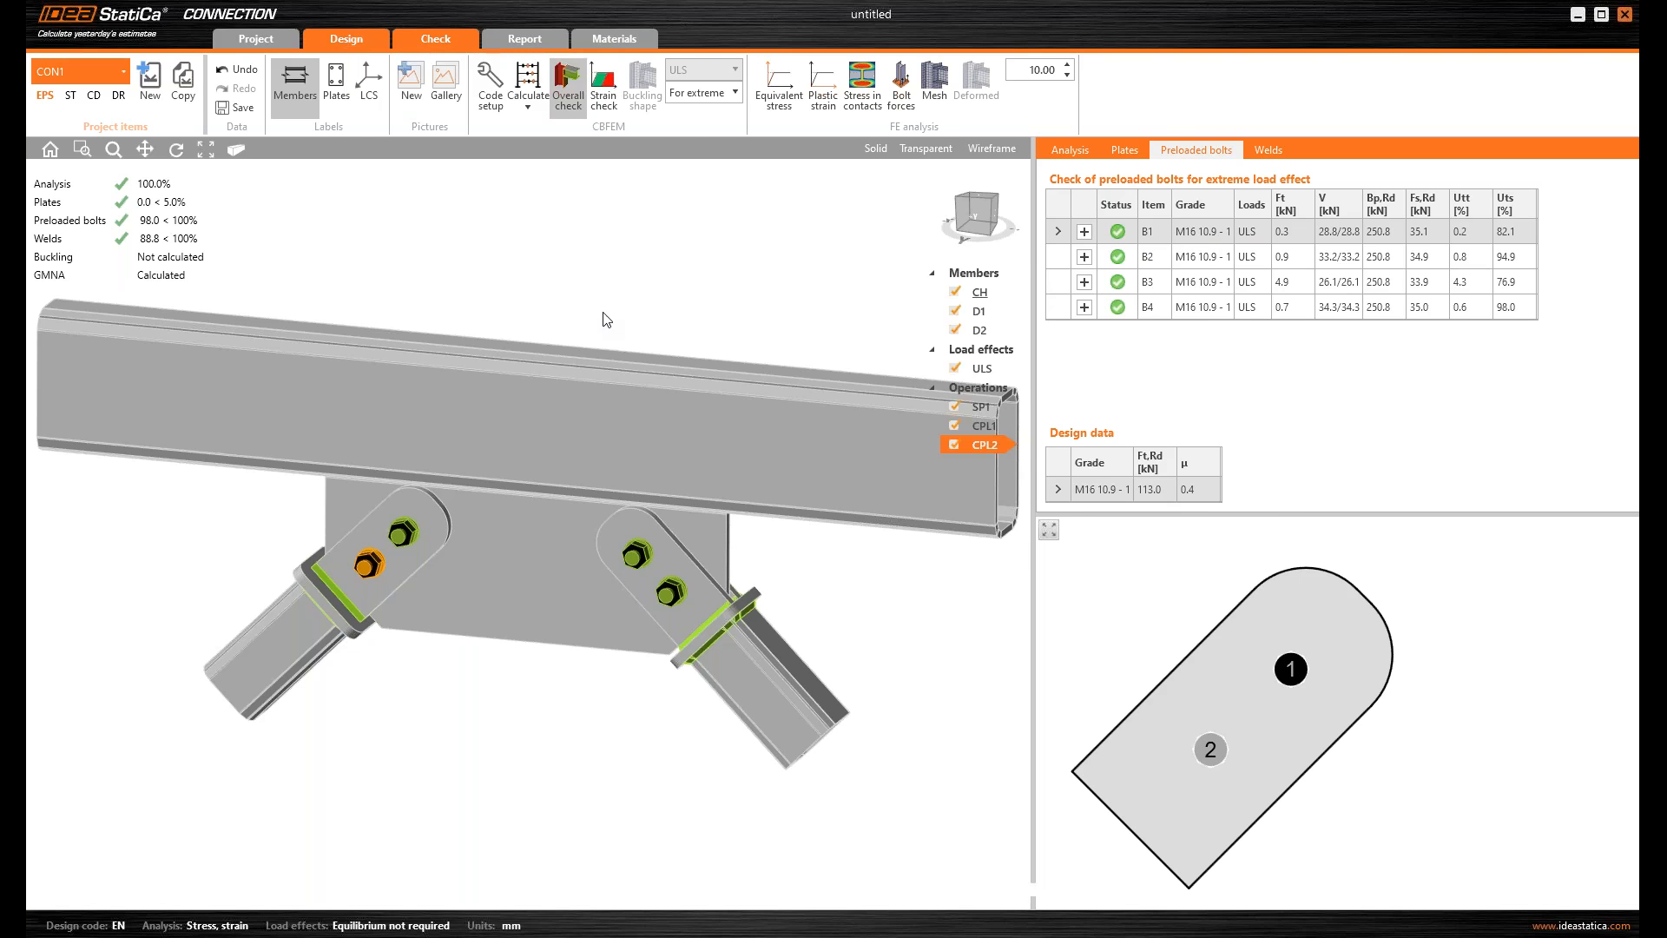
middle_drag(681, 268, 640, 283)
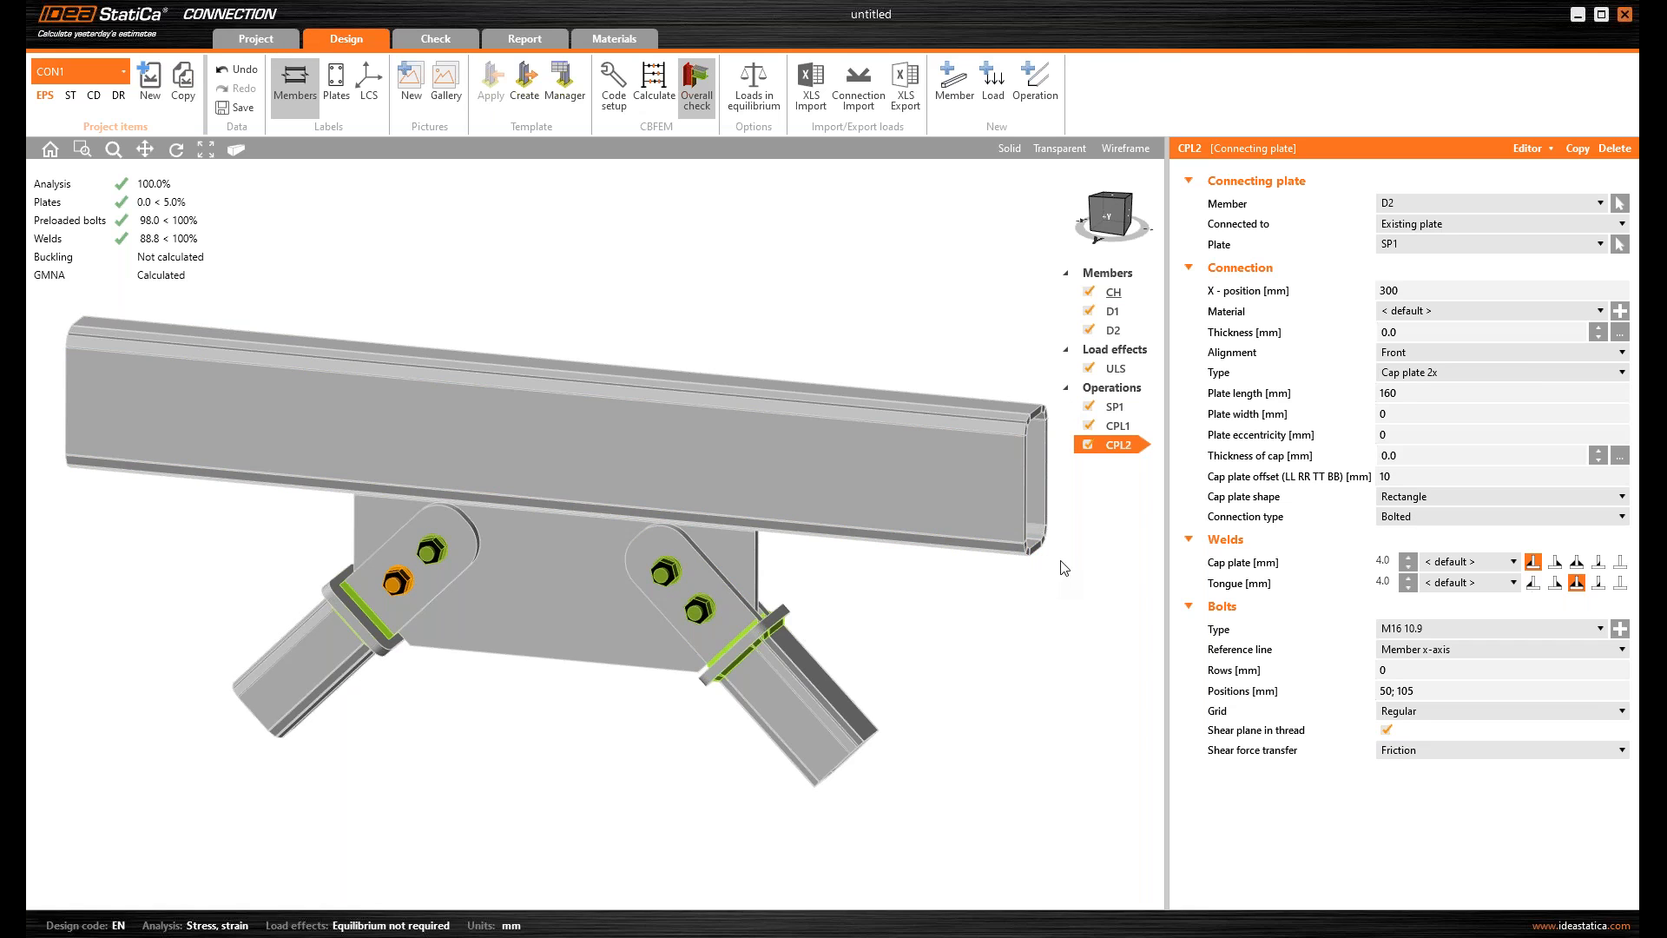
key(Up)
click(1528, 149)
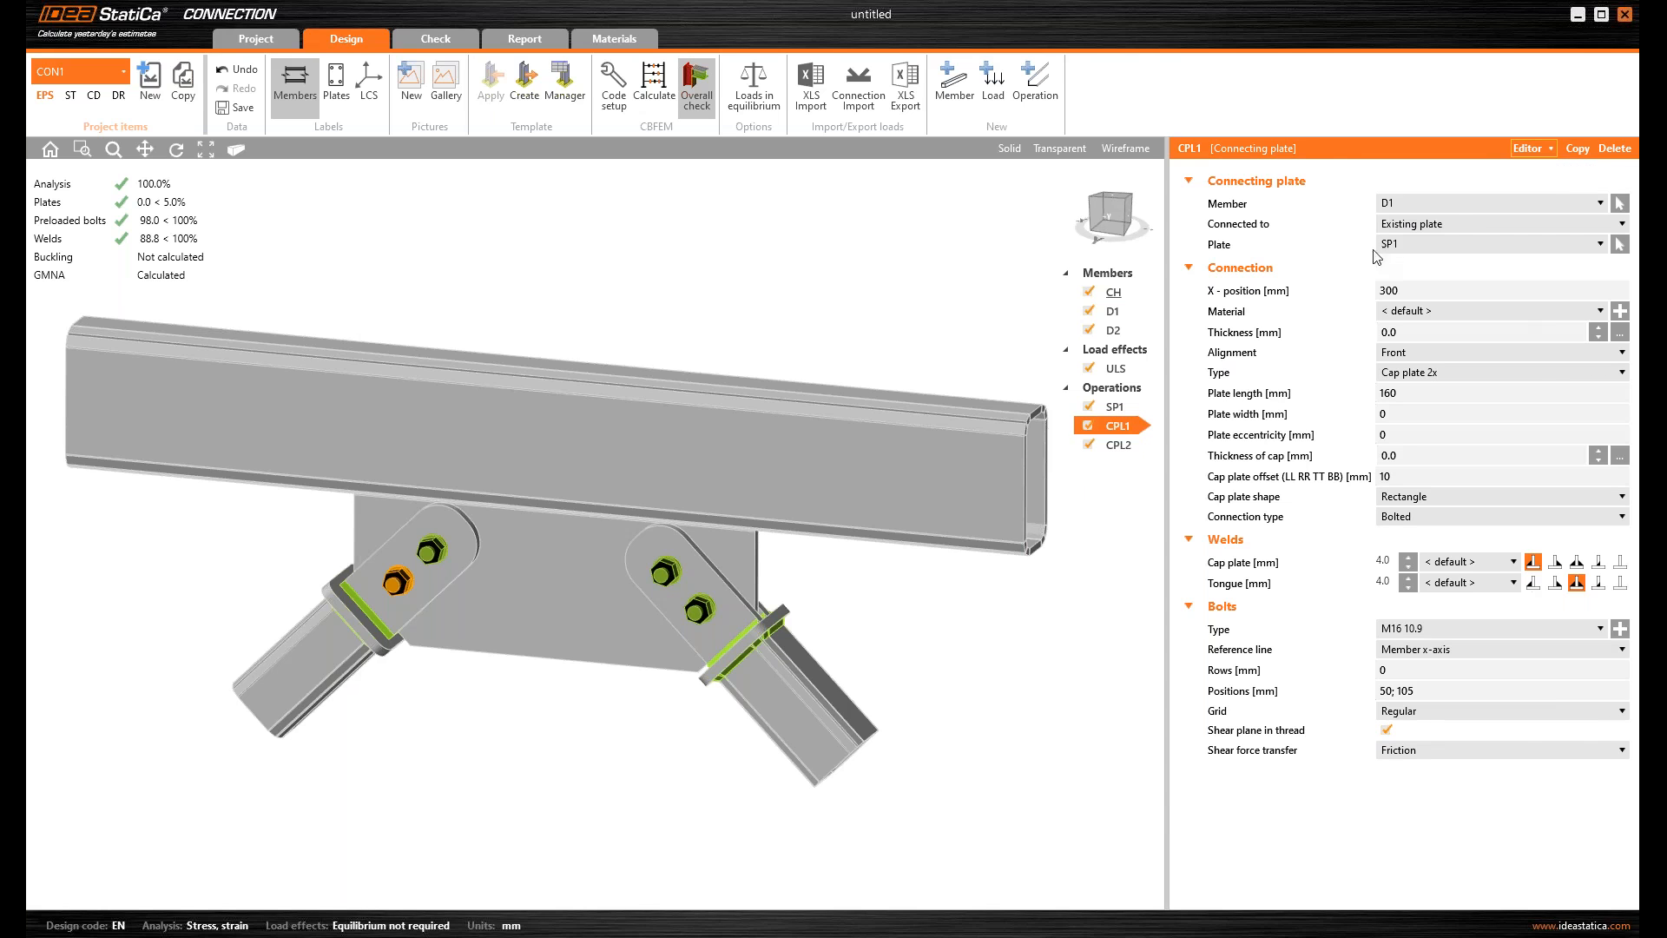
click(903, 333)
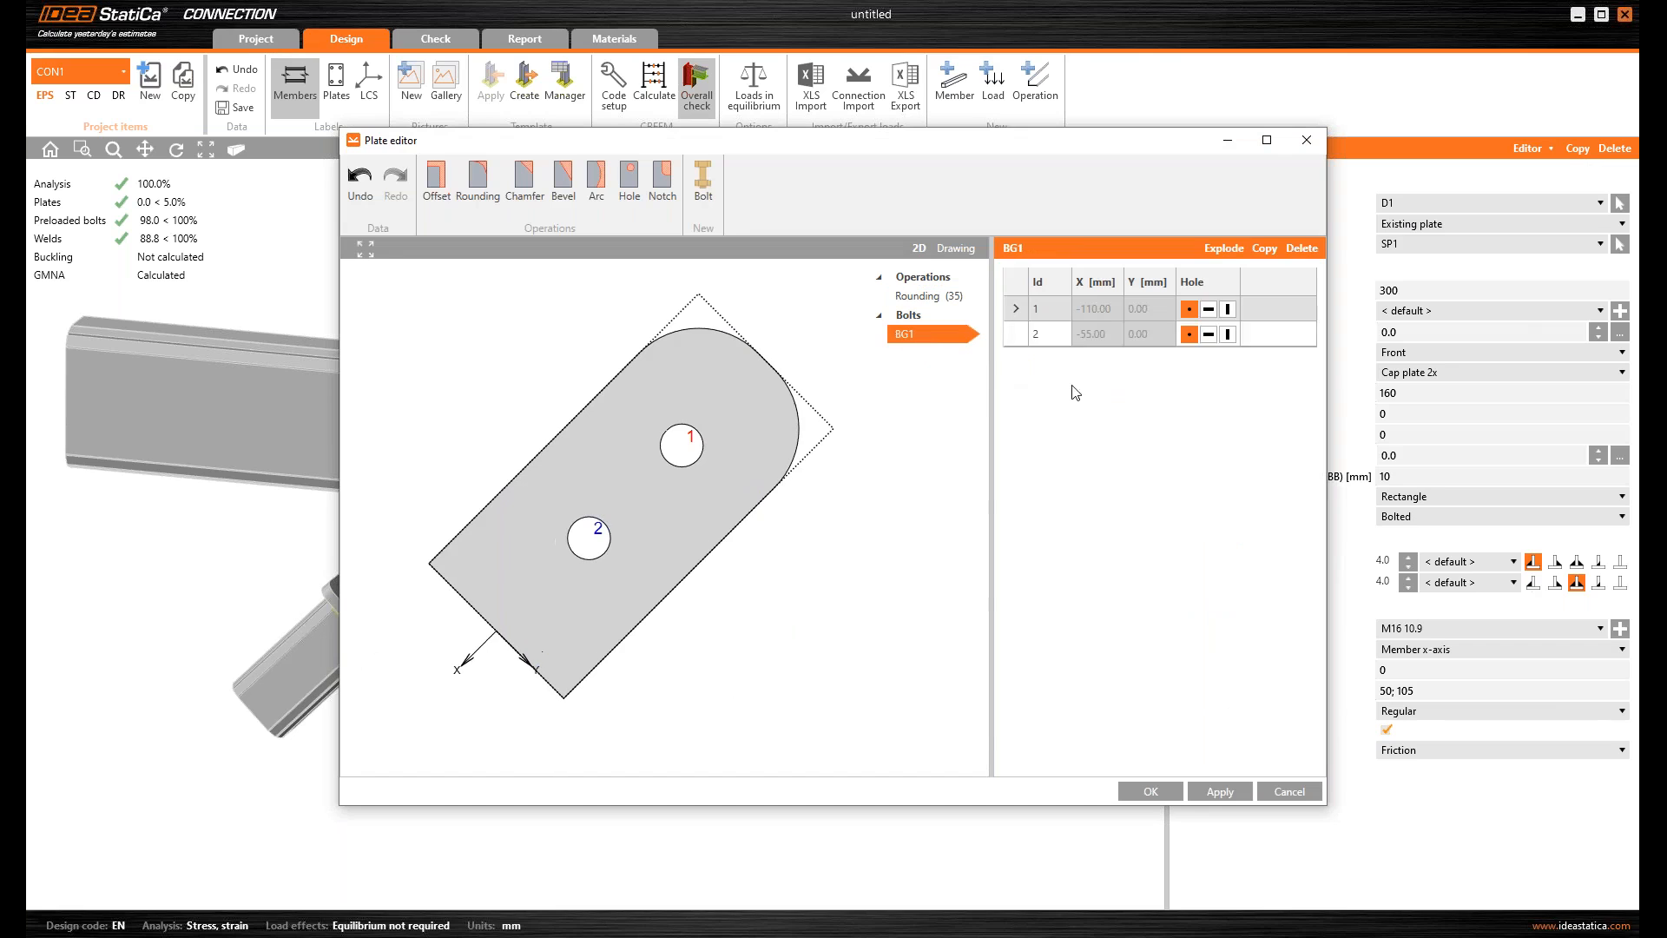
click(1208, 333)
click(1208, 308)
double_click(1202, 372)
text(20)
key(BackSpace)
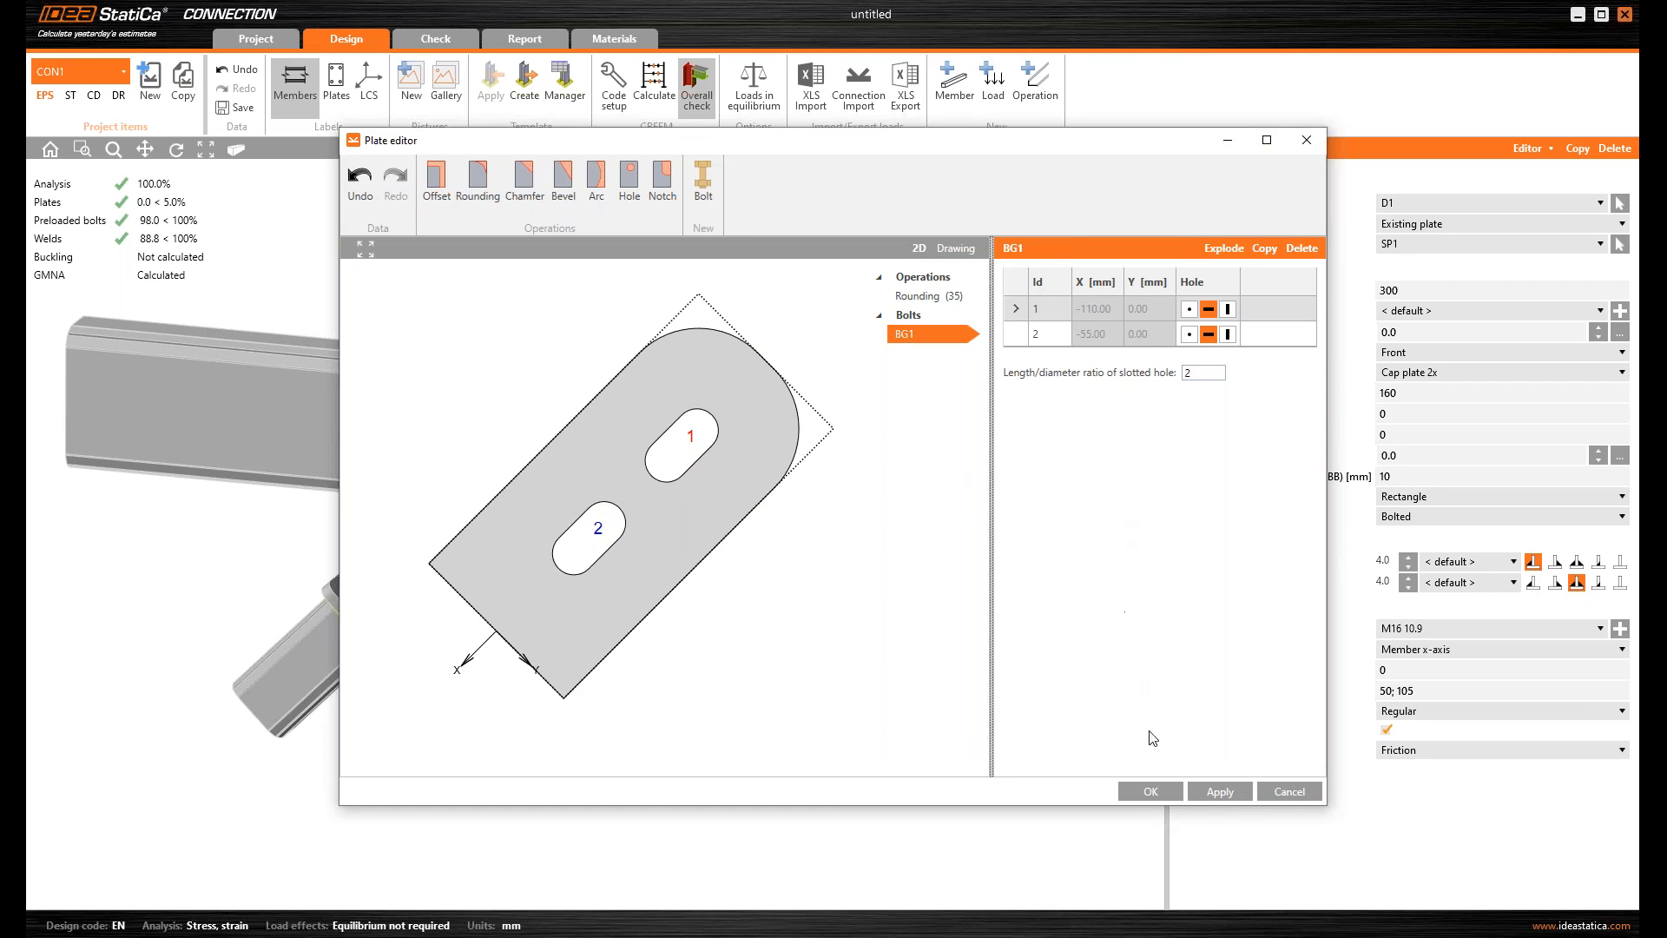
click(1144, 791)
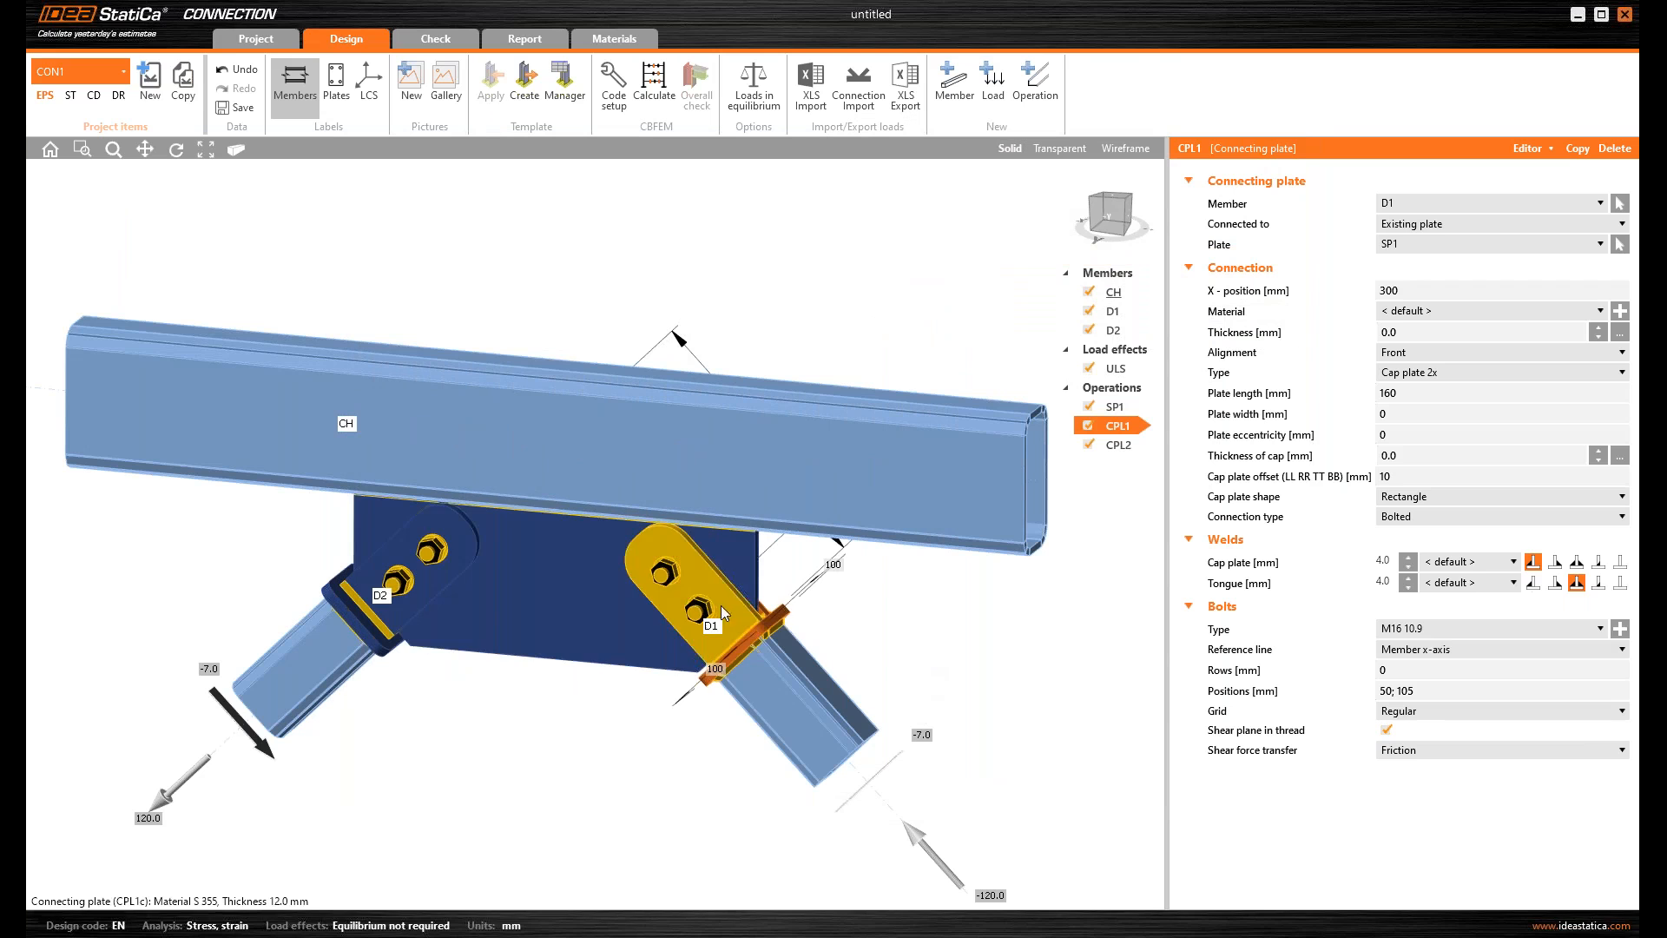
- Make both bolt holes in the CPL2 plate of diagonal D2 lengthwise slots with a length/diameter ratio of 2
click(435, 562)
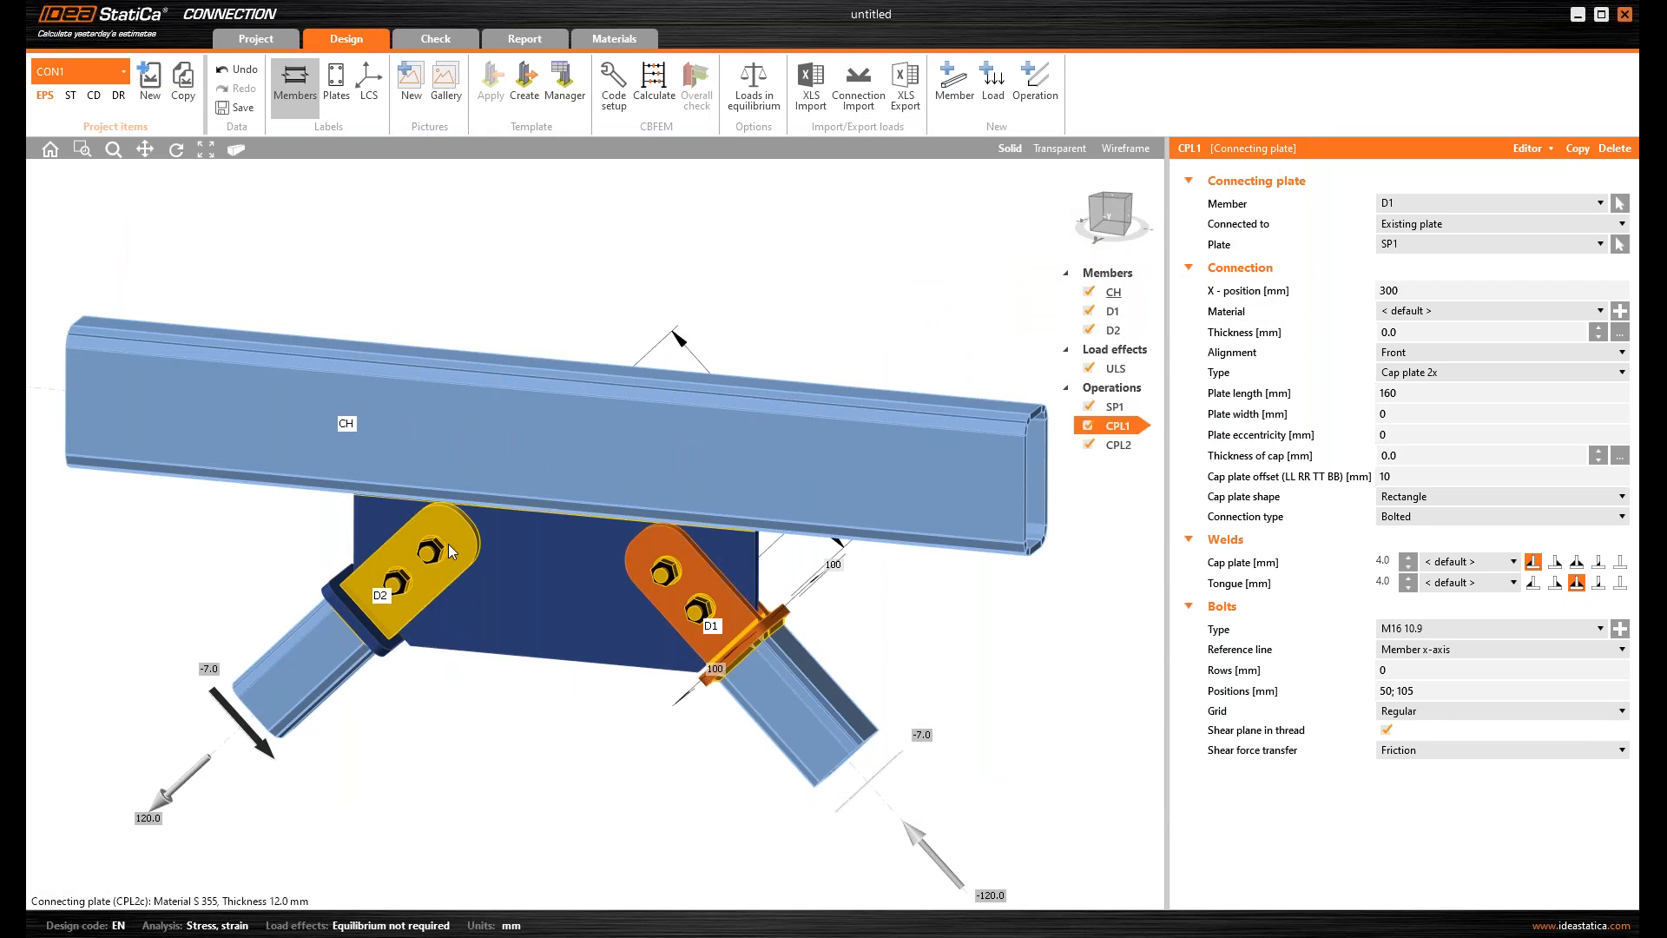
click(1528, 148)
click(1530, 166)
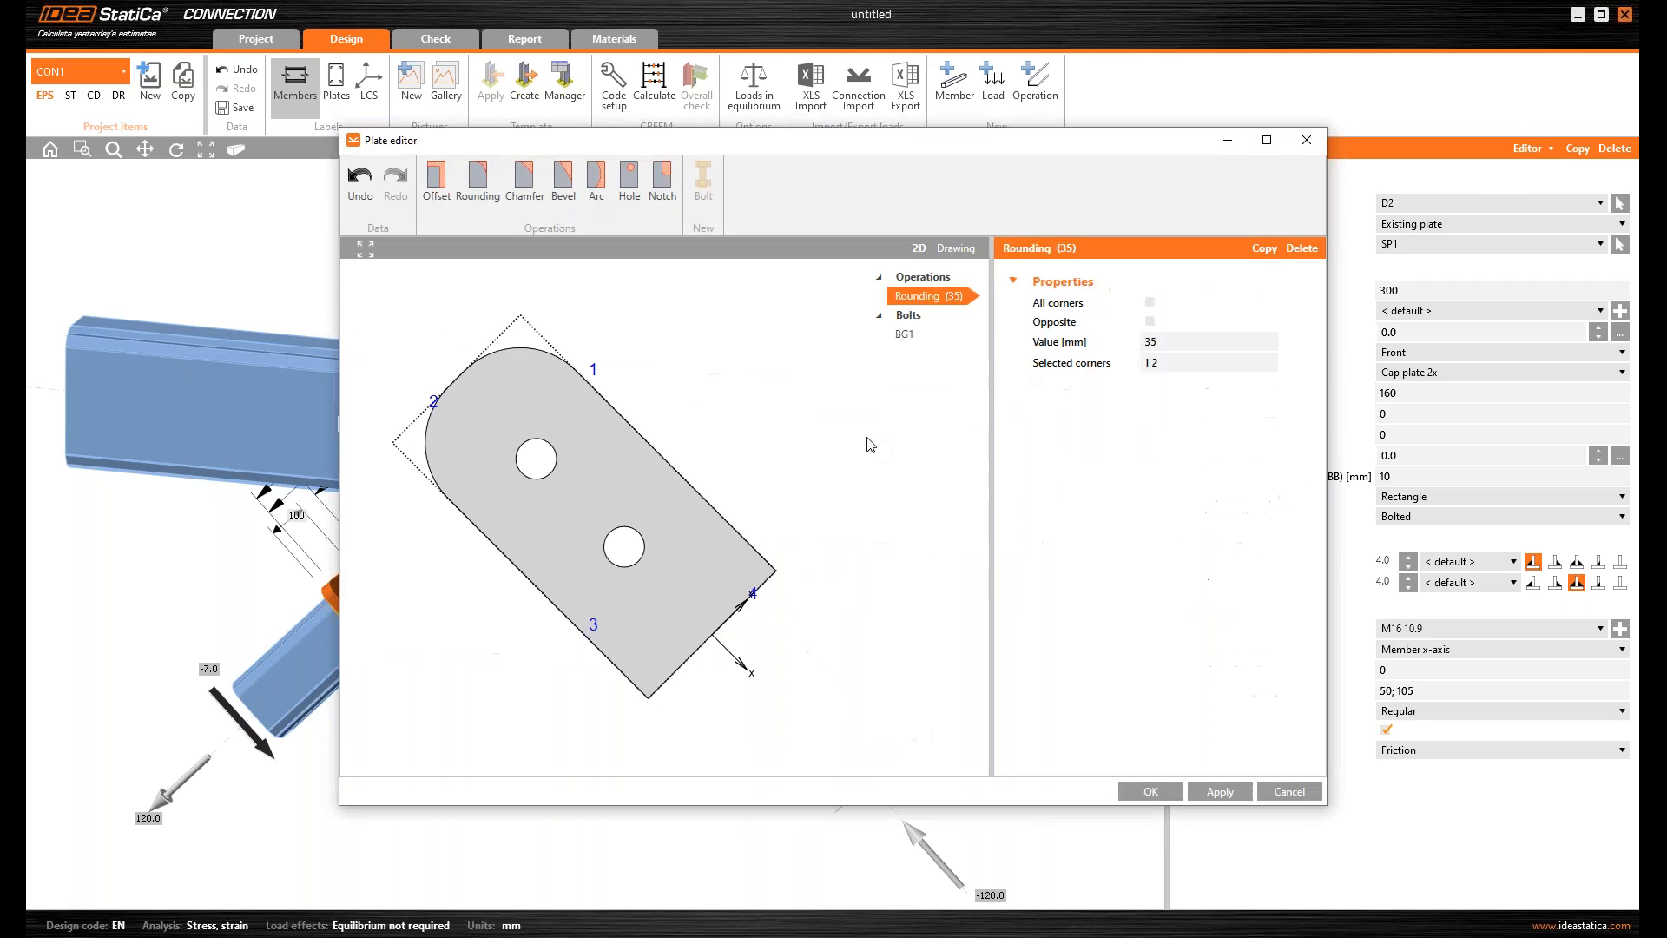
click(916, 333)
click(1209, 309)
click(1203, 372)
text(2)
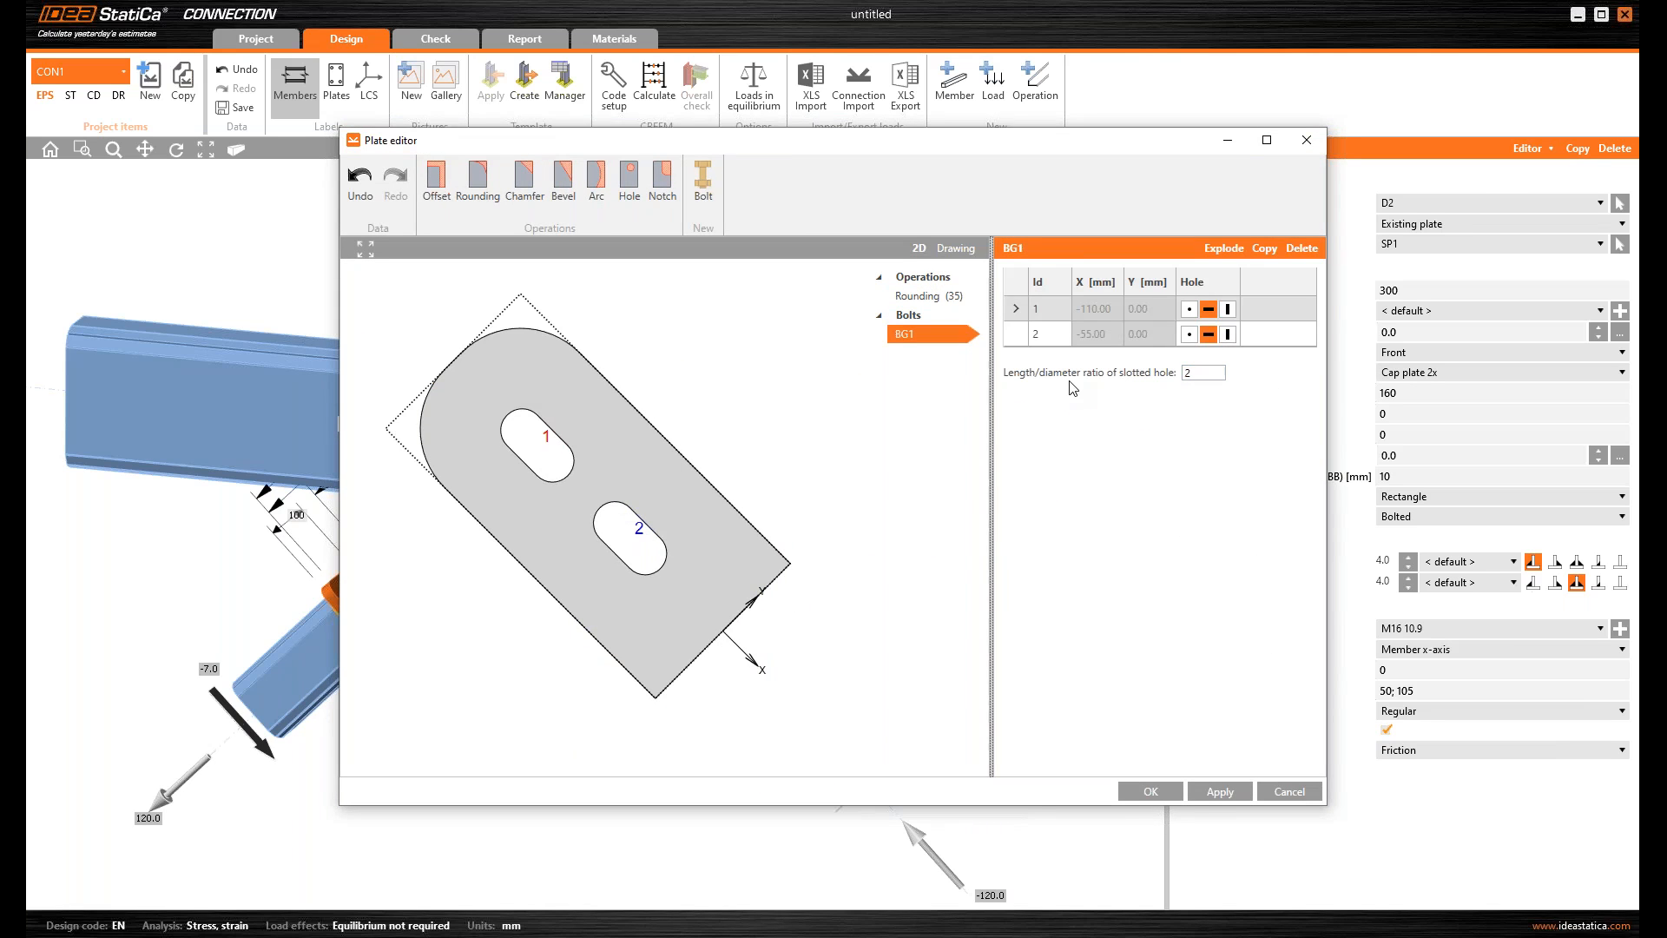
click(1148, 790)
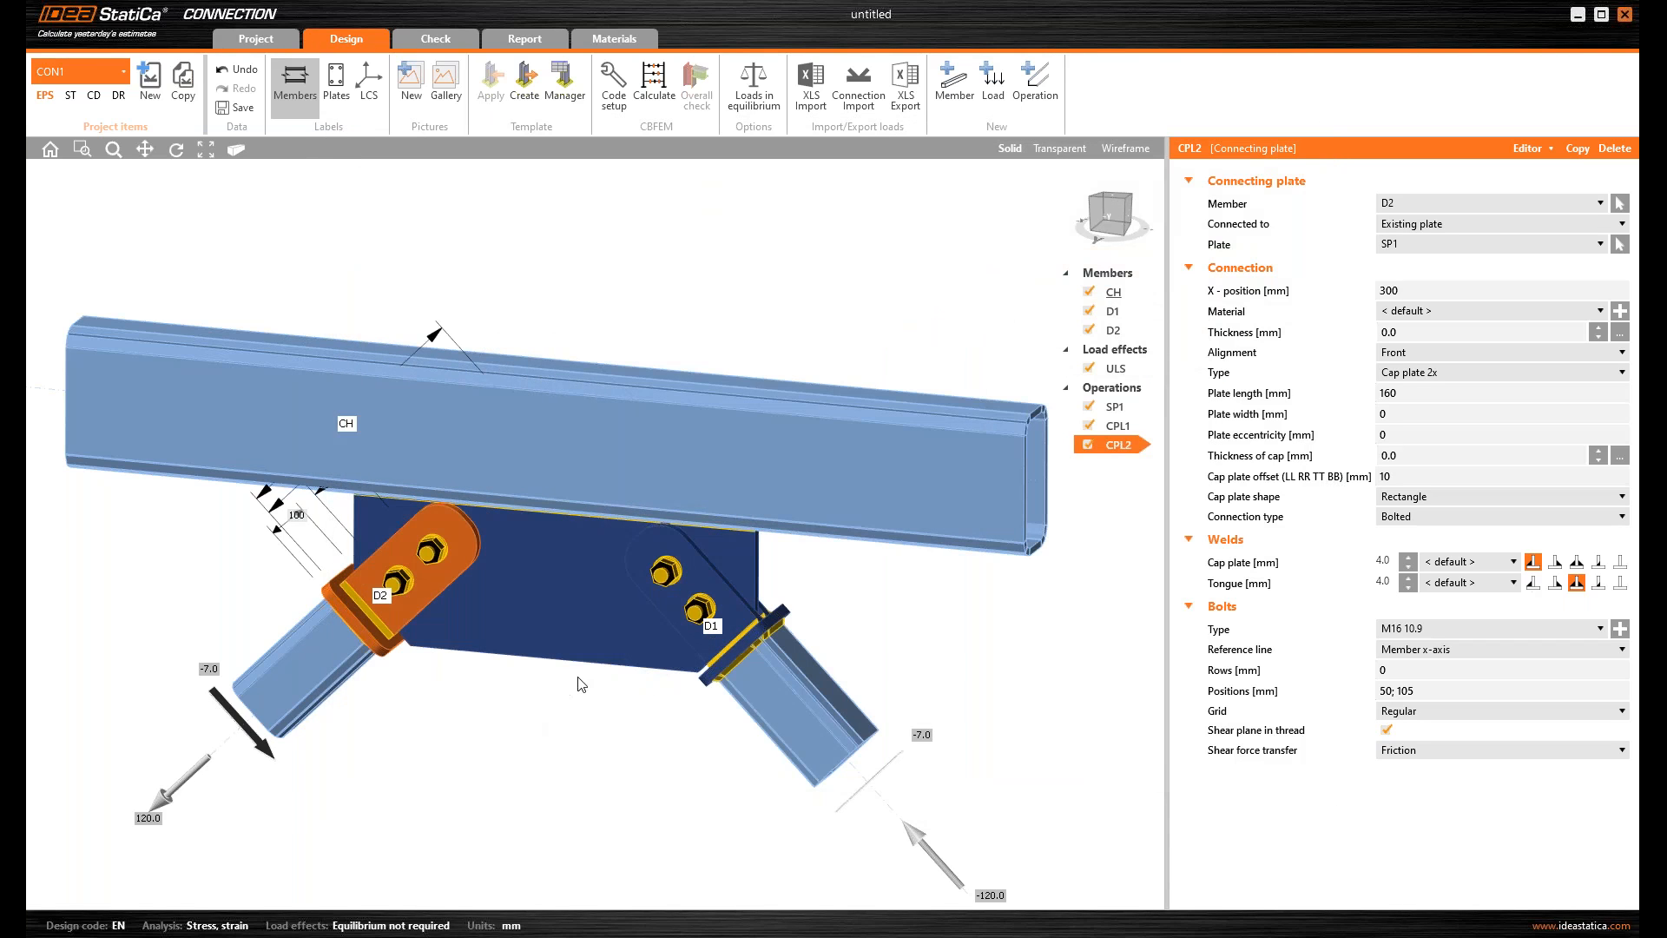
- Examine the slotted bolt holes in the connecting plates from the other side of the joint, in both transparent and solid display
scroll(579, 682, down, 3)
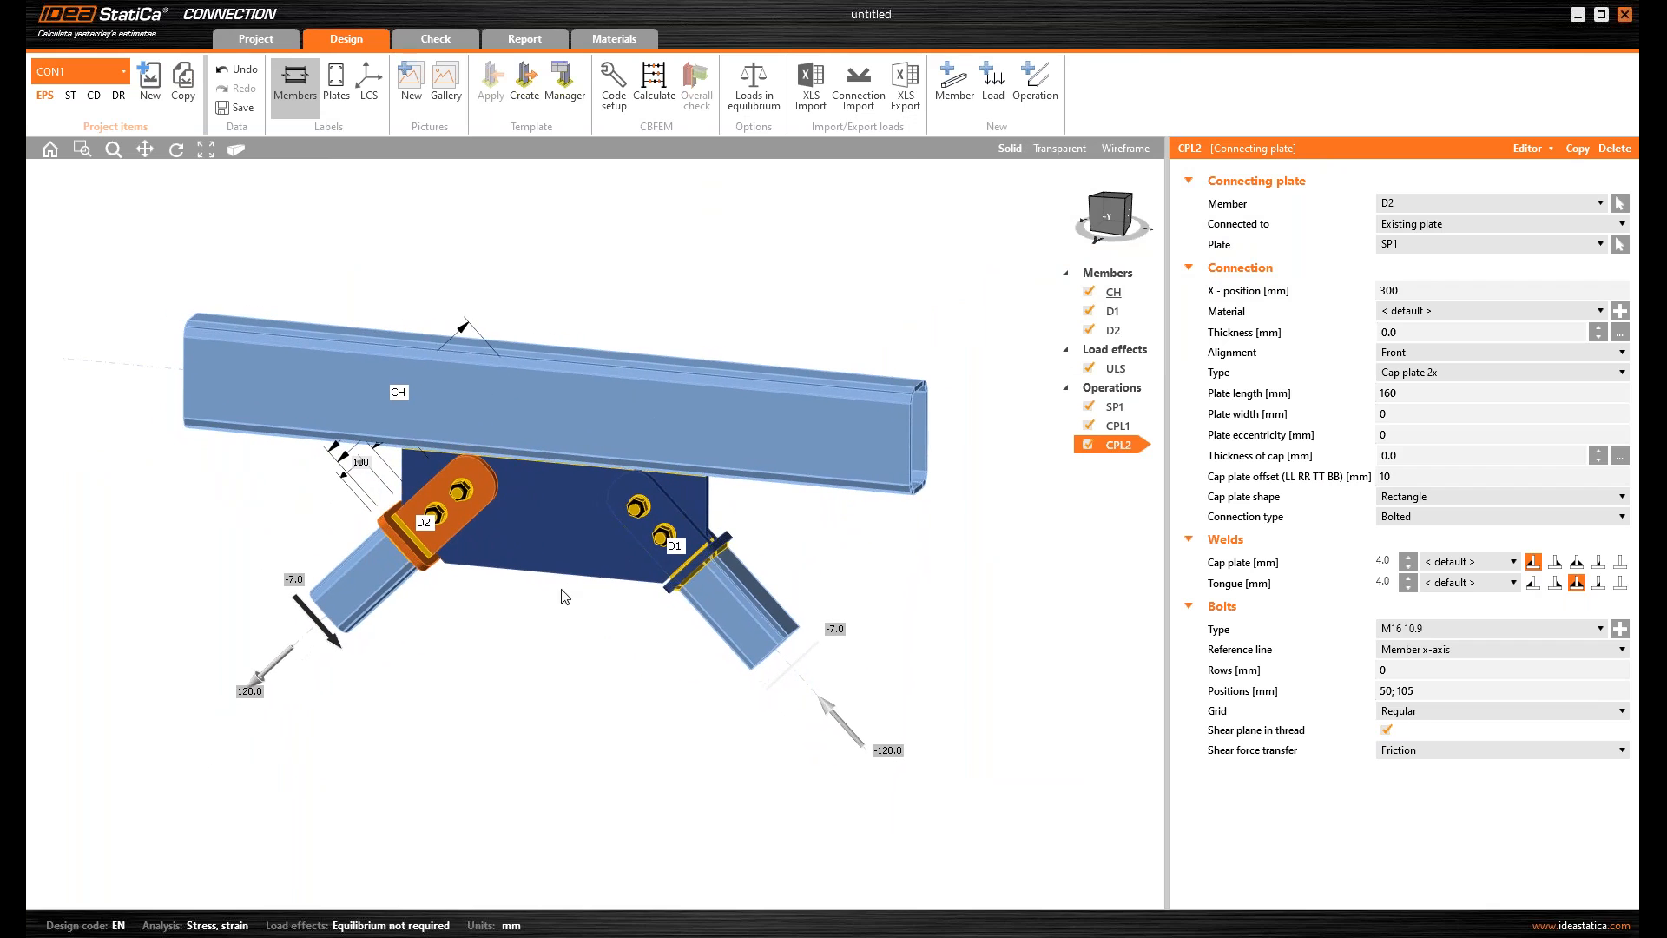
middle_drag(966, 470, 966, 475)
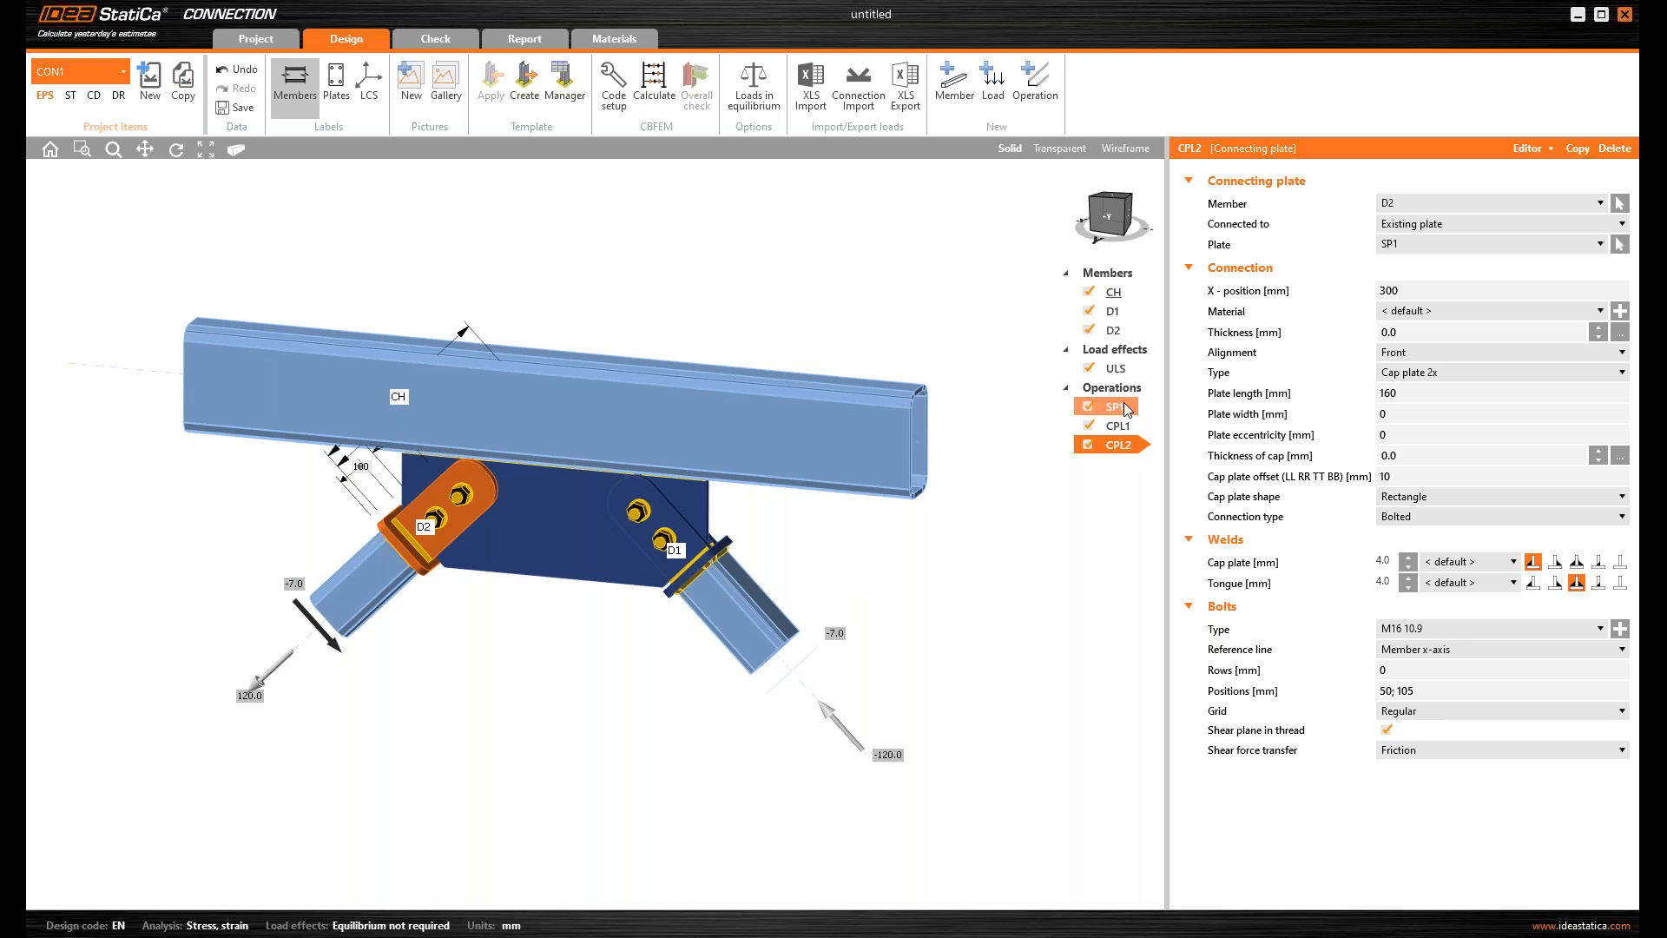
right_drag(781, 582, 361, 539)
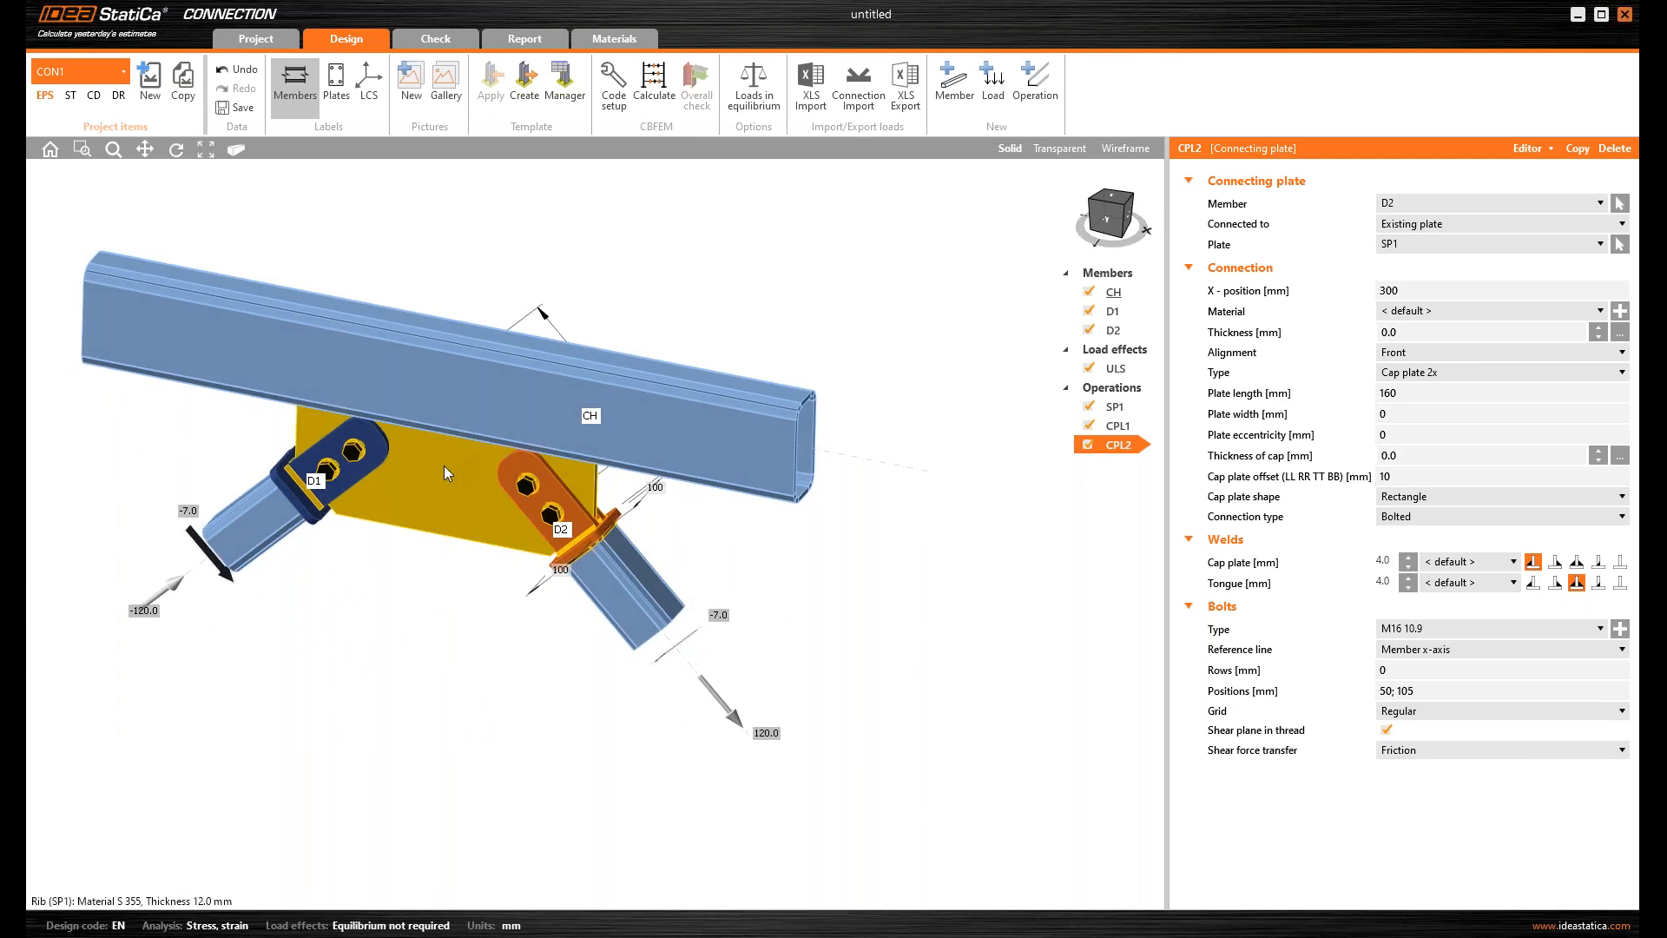
scroll(444, 461, up, 3)
scroll(552, 514, up, 6)
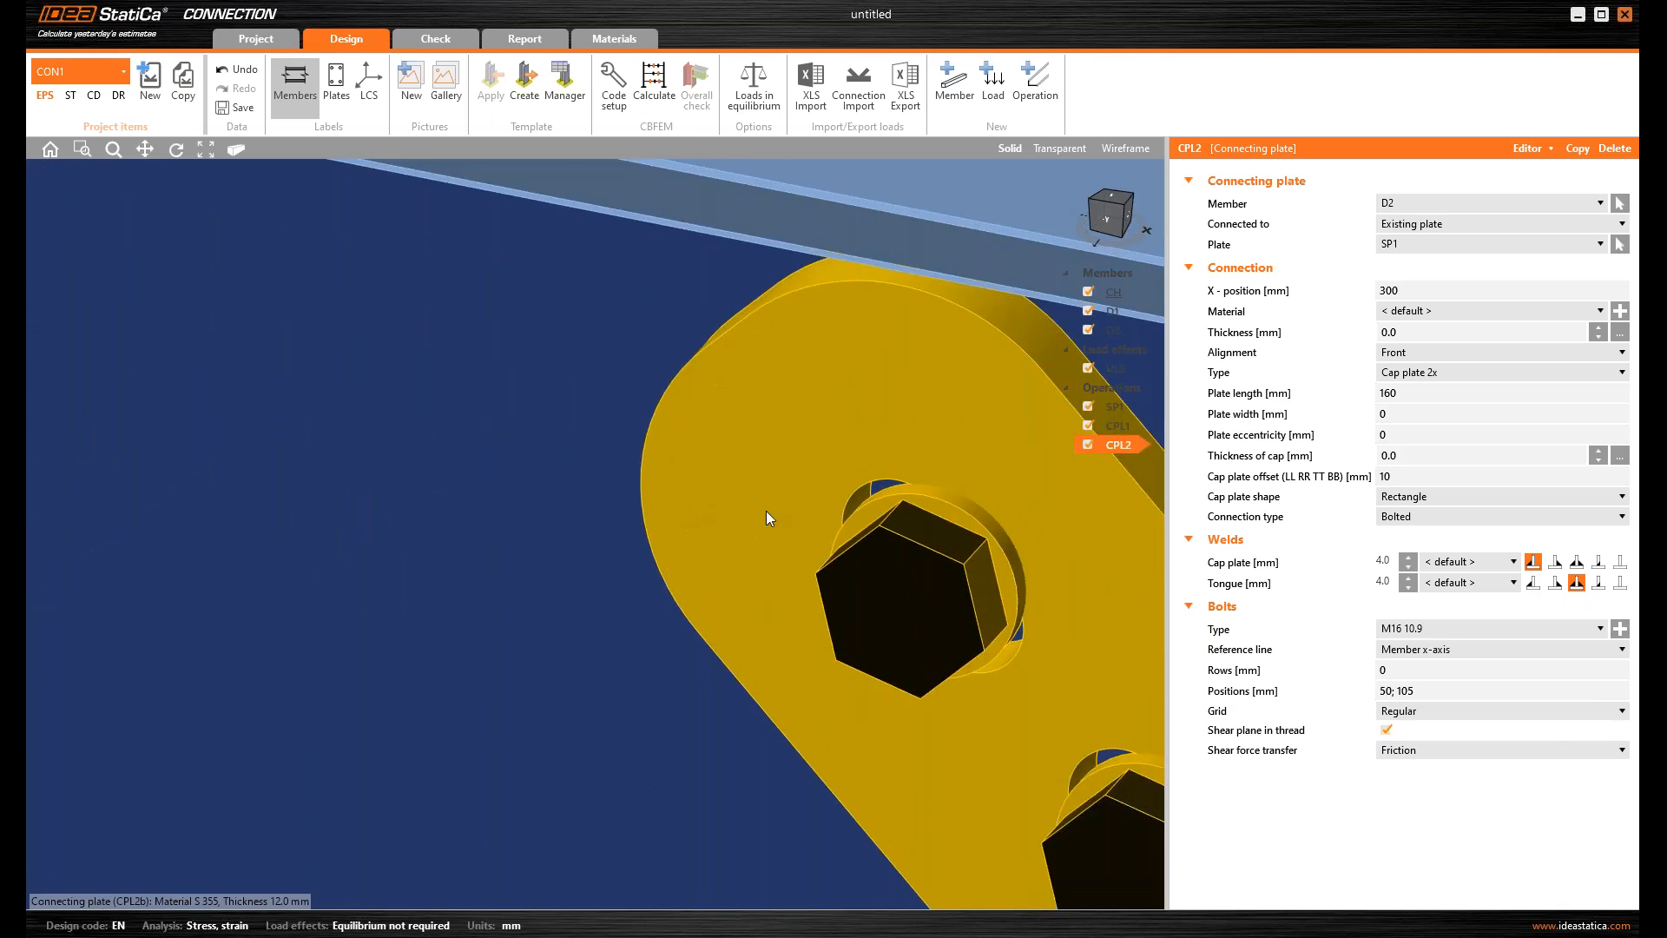
click(1060, 148)
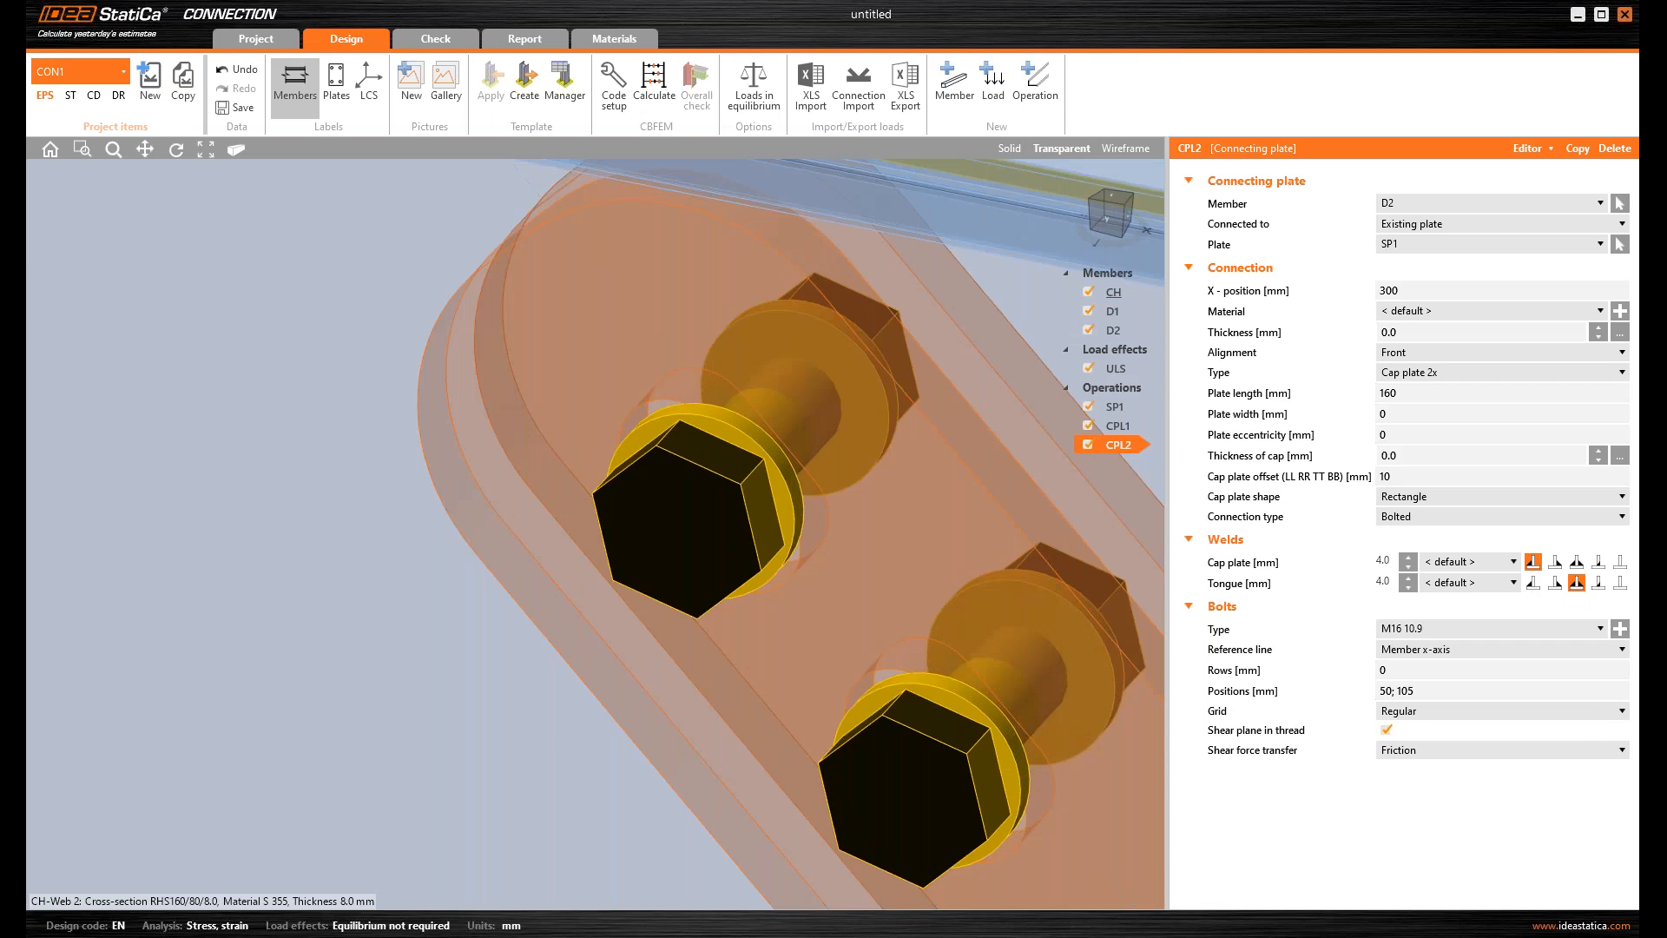
click(1009, 149)
scroll(811, 298, down, 8)
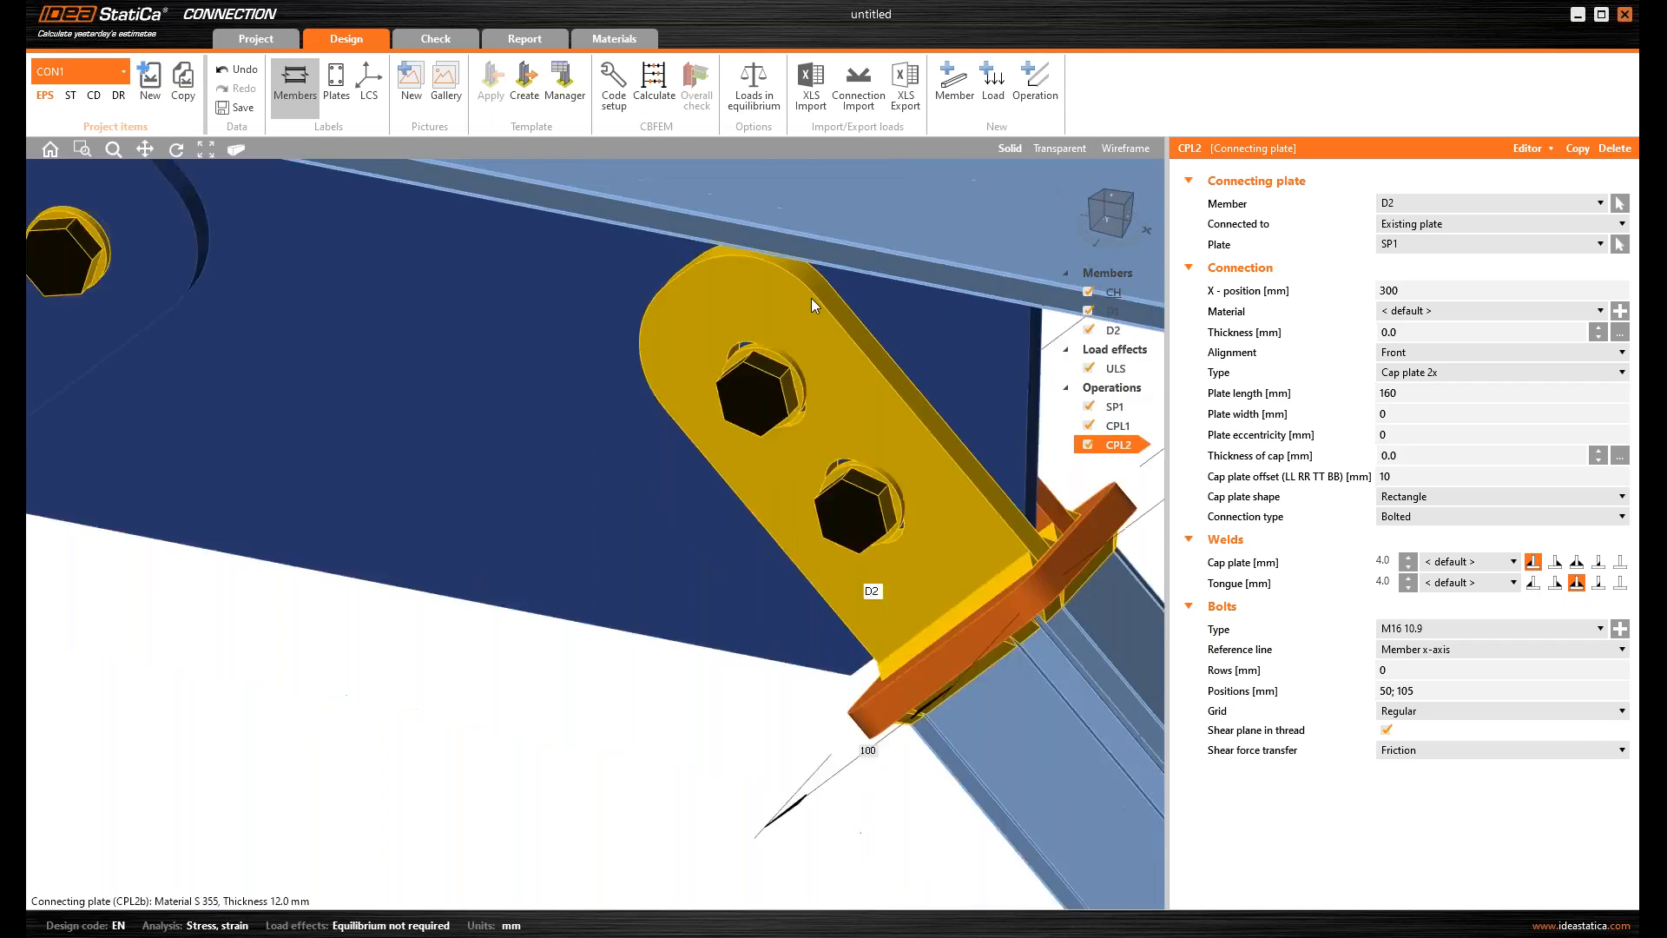
scroll(621, 460, down, 5)
right_drag(587, 533, 581, 454)
scroll(570, 509, up, 5)
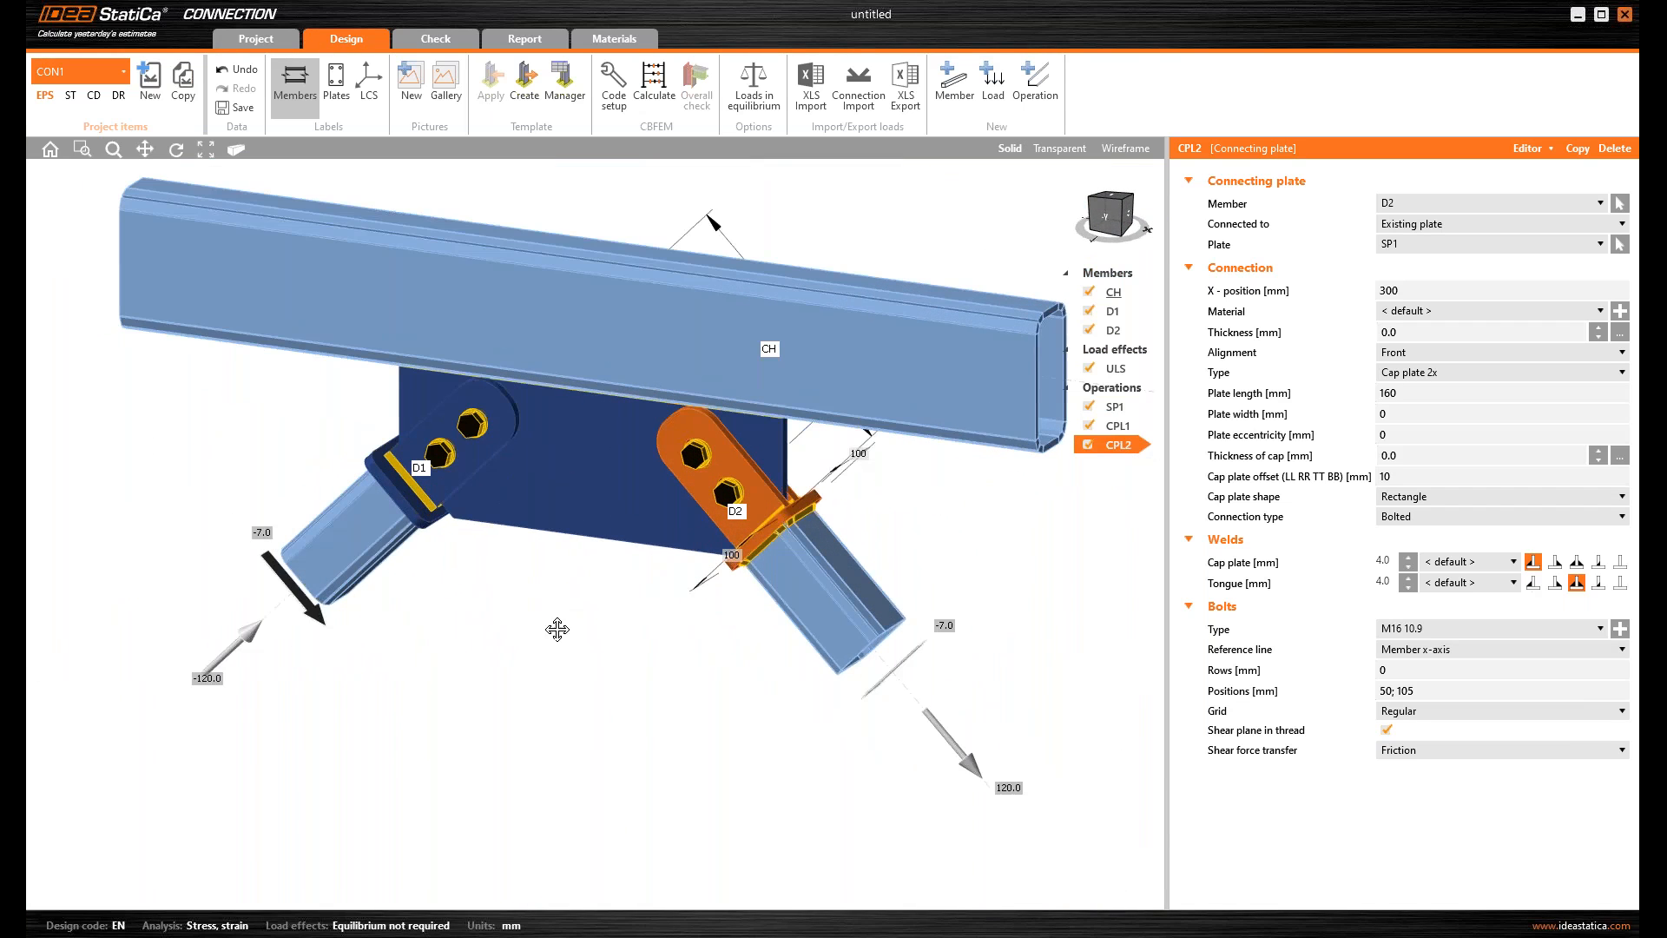
middle_drag(553, 613, 519, 681)
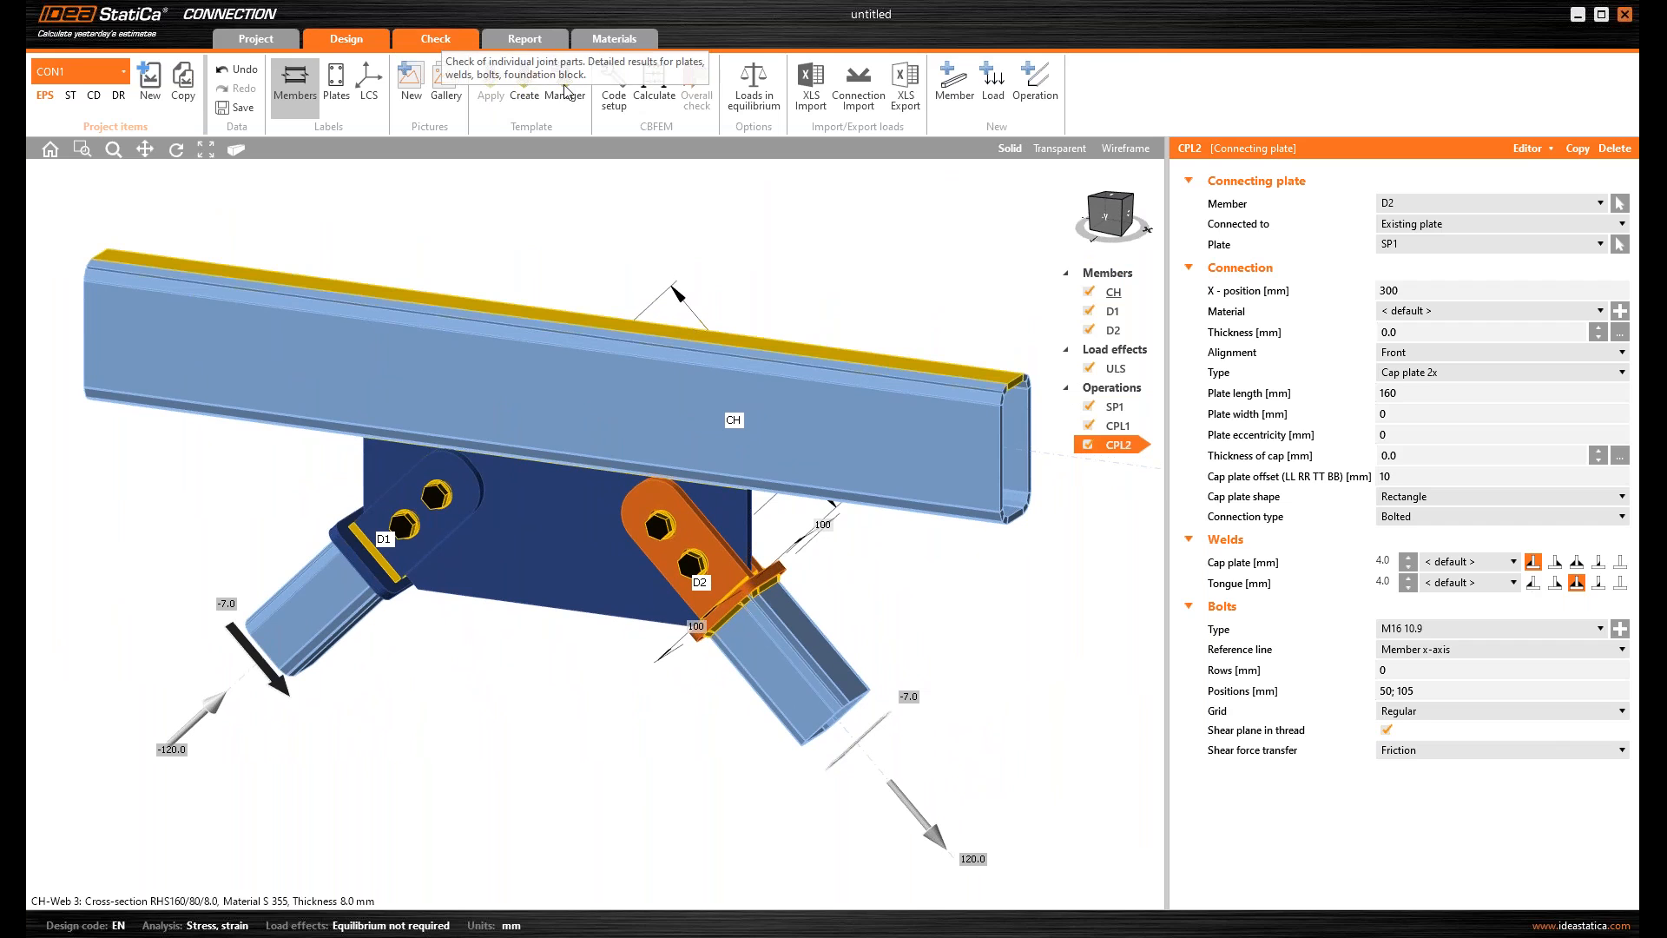
- Recalculate the joint with the slotted holes and display the detailed check of the preloaded bolts
click(436, 38)
click(528, 87)
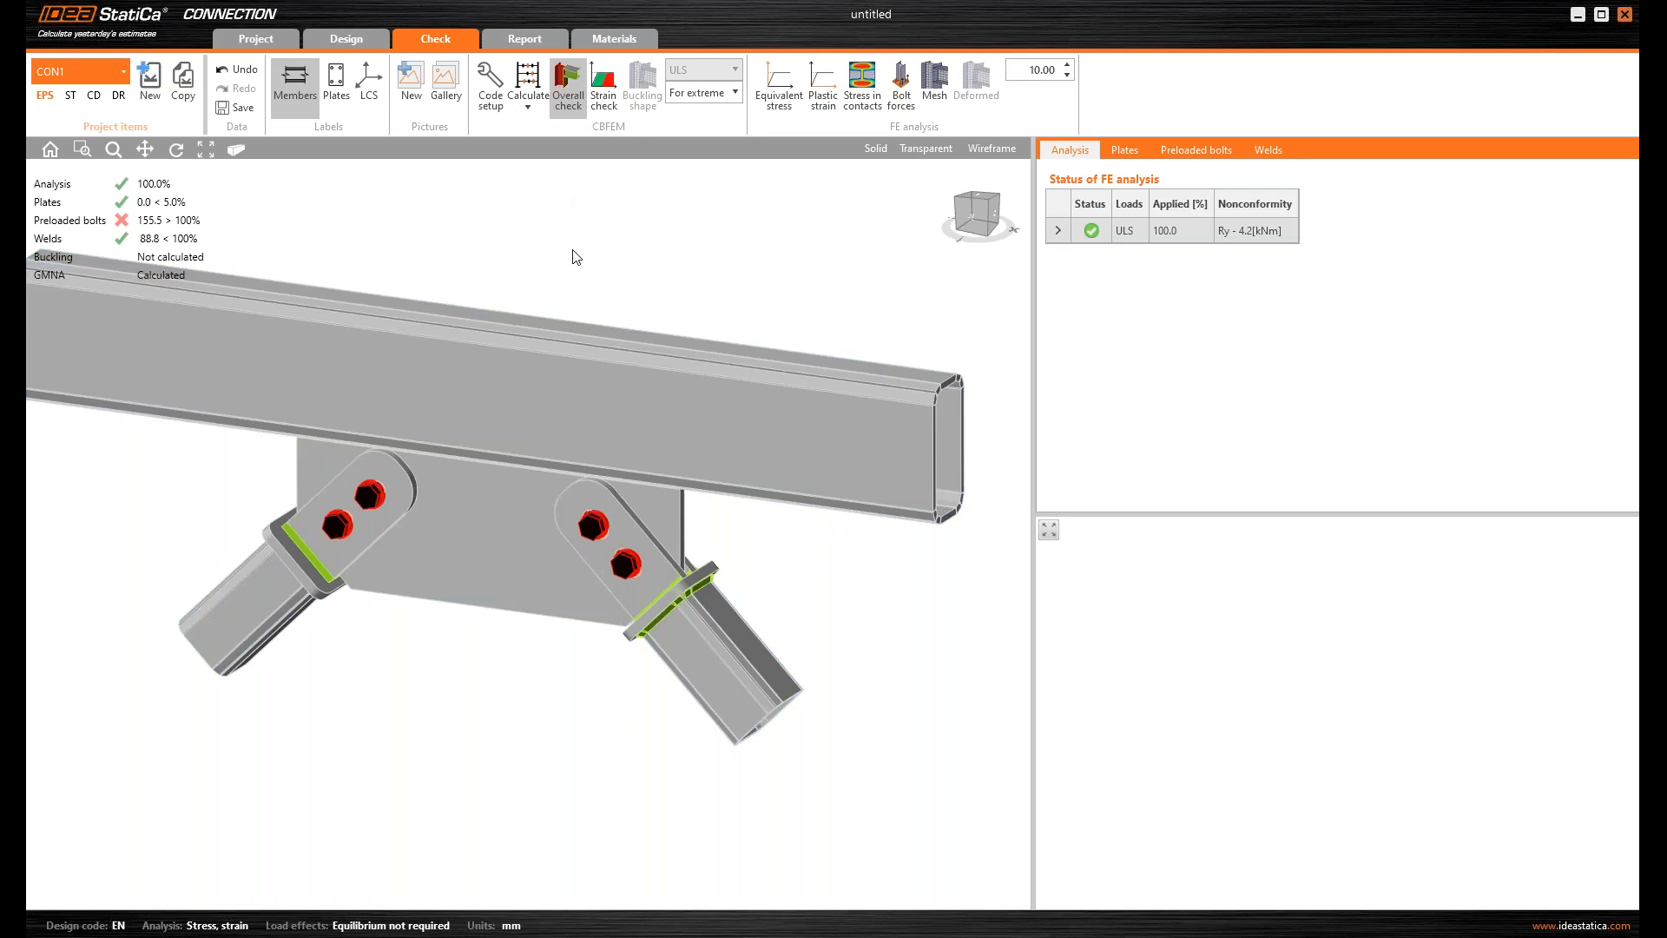
click(146, 228)
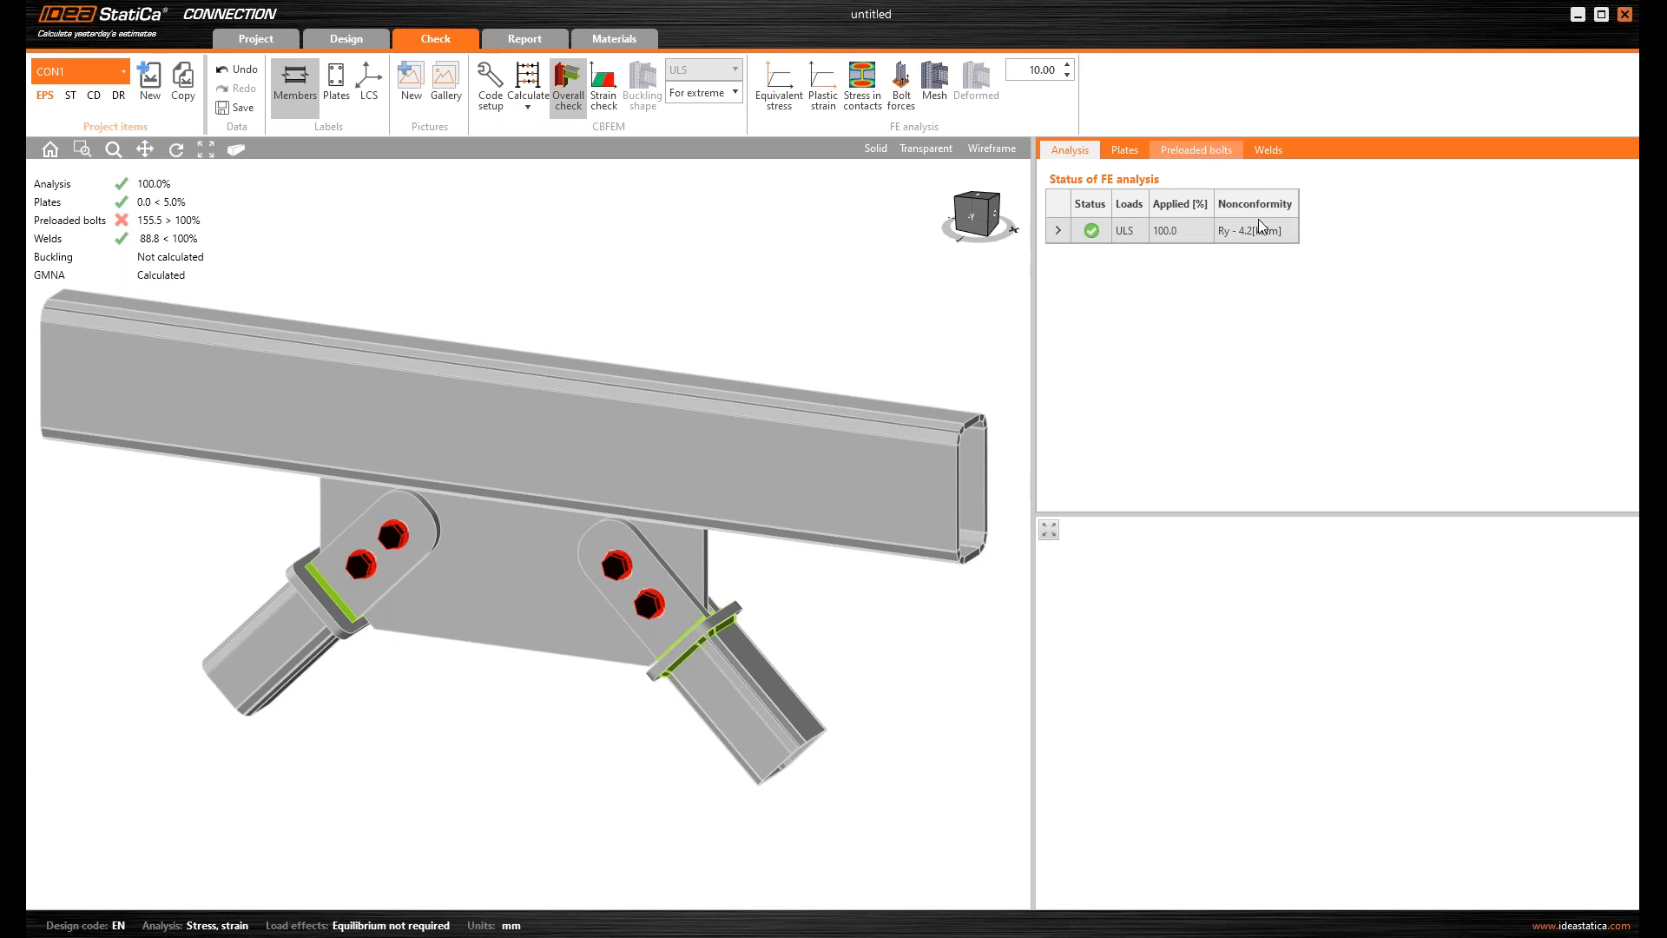
click(1198, 157)
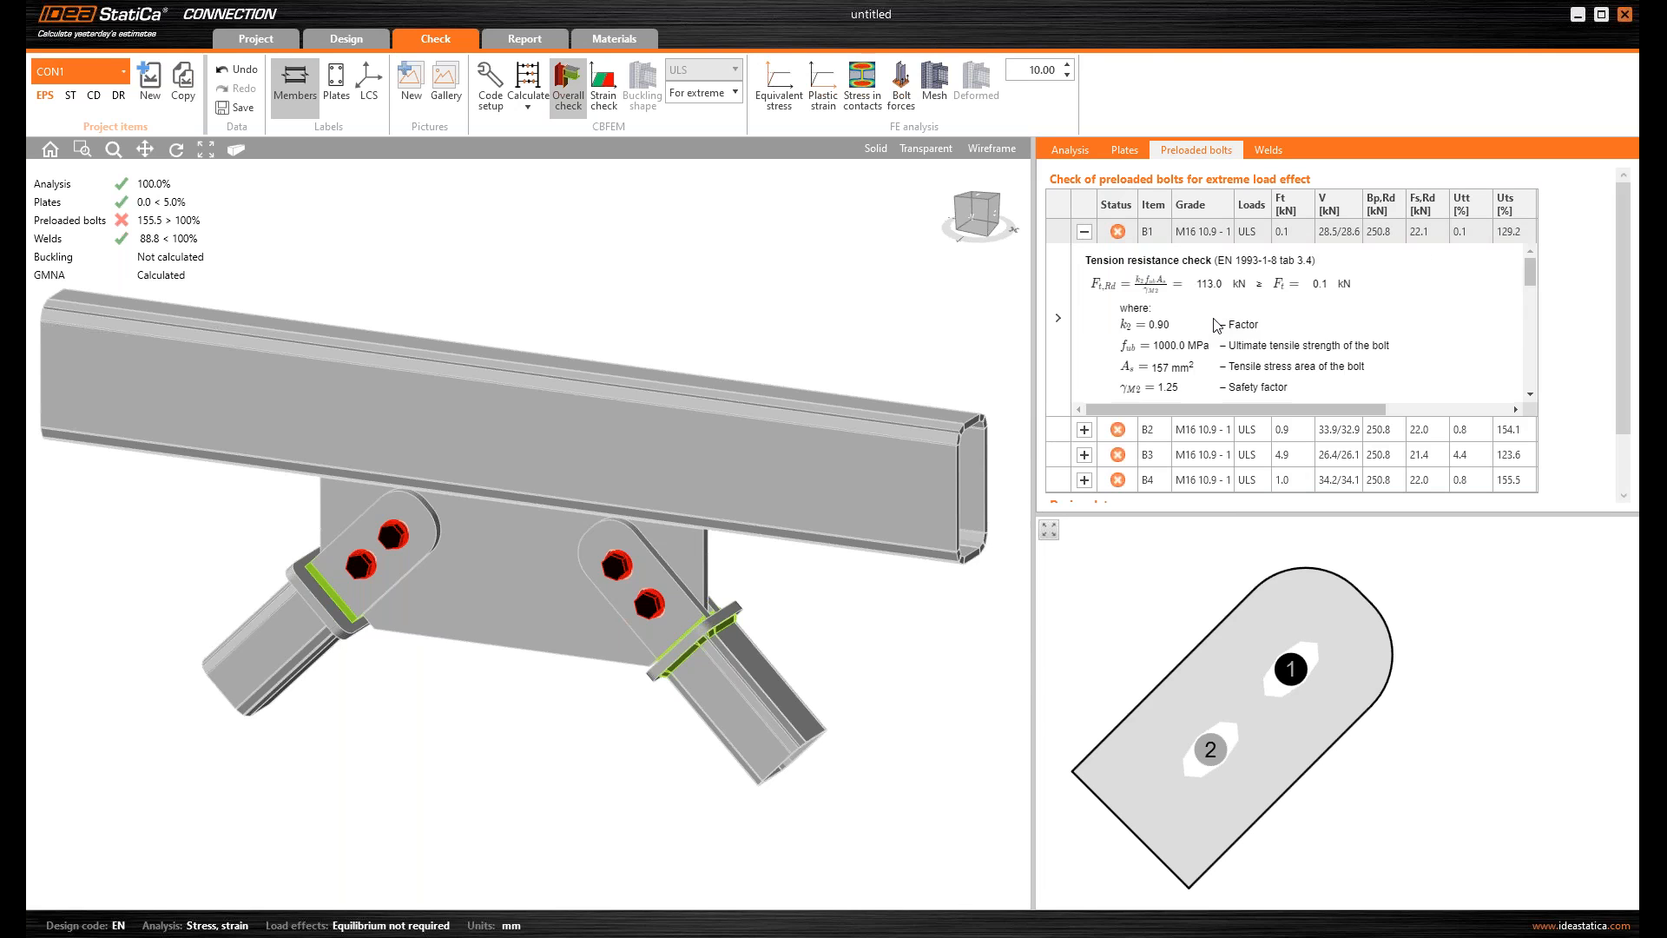
- Examine bolt B1's shear resistance formula and its factors, including ks, in a print preview of the check, and close the preview
right_click(1213, 321)
click(1245, 333)
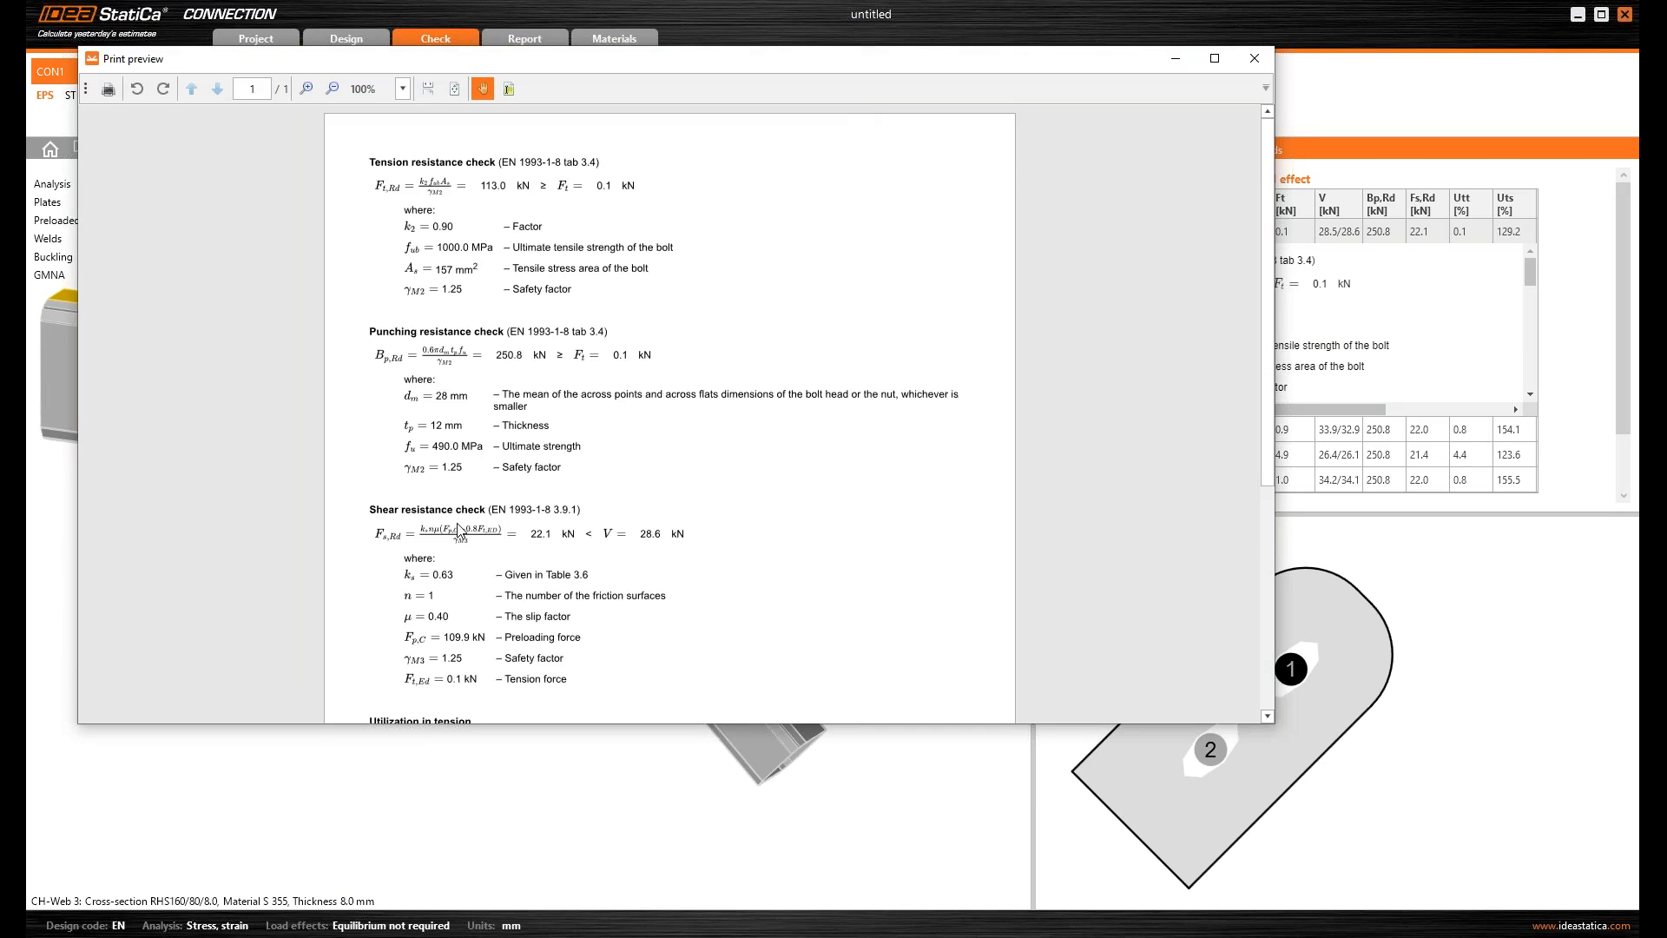
scroll(460, 528, down, 3)
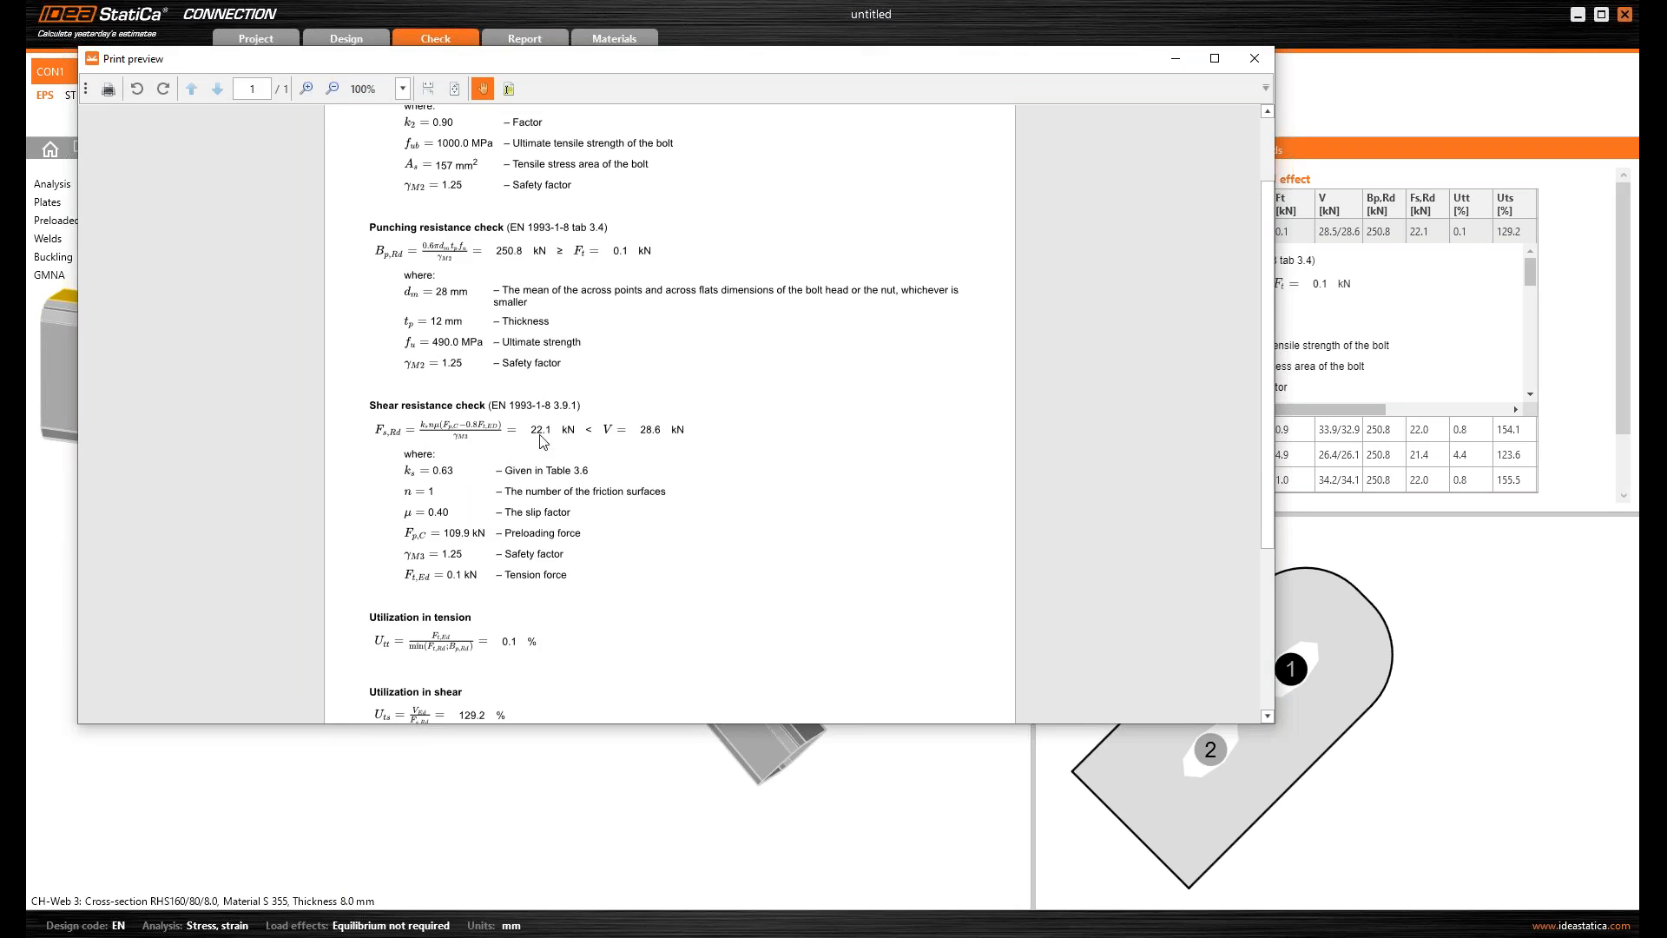
click(441, 477)
click(458, 479)
click(1255, 59)
right_drag(793, 339, 719, 328)
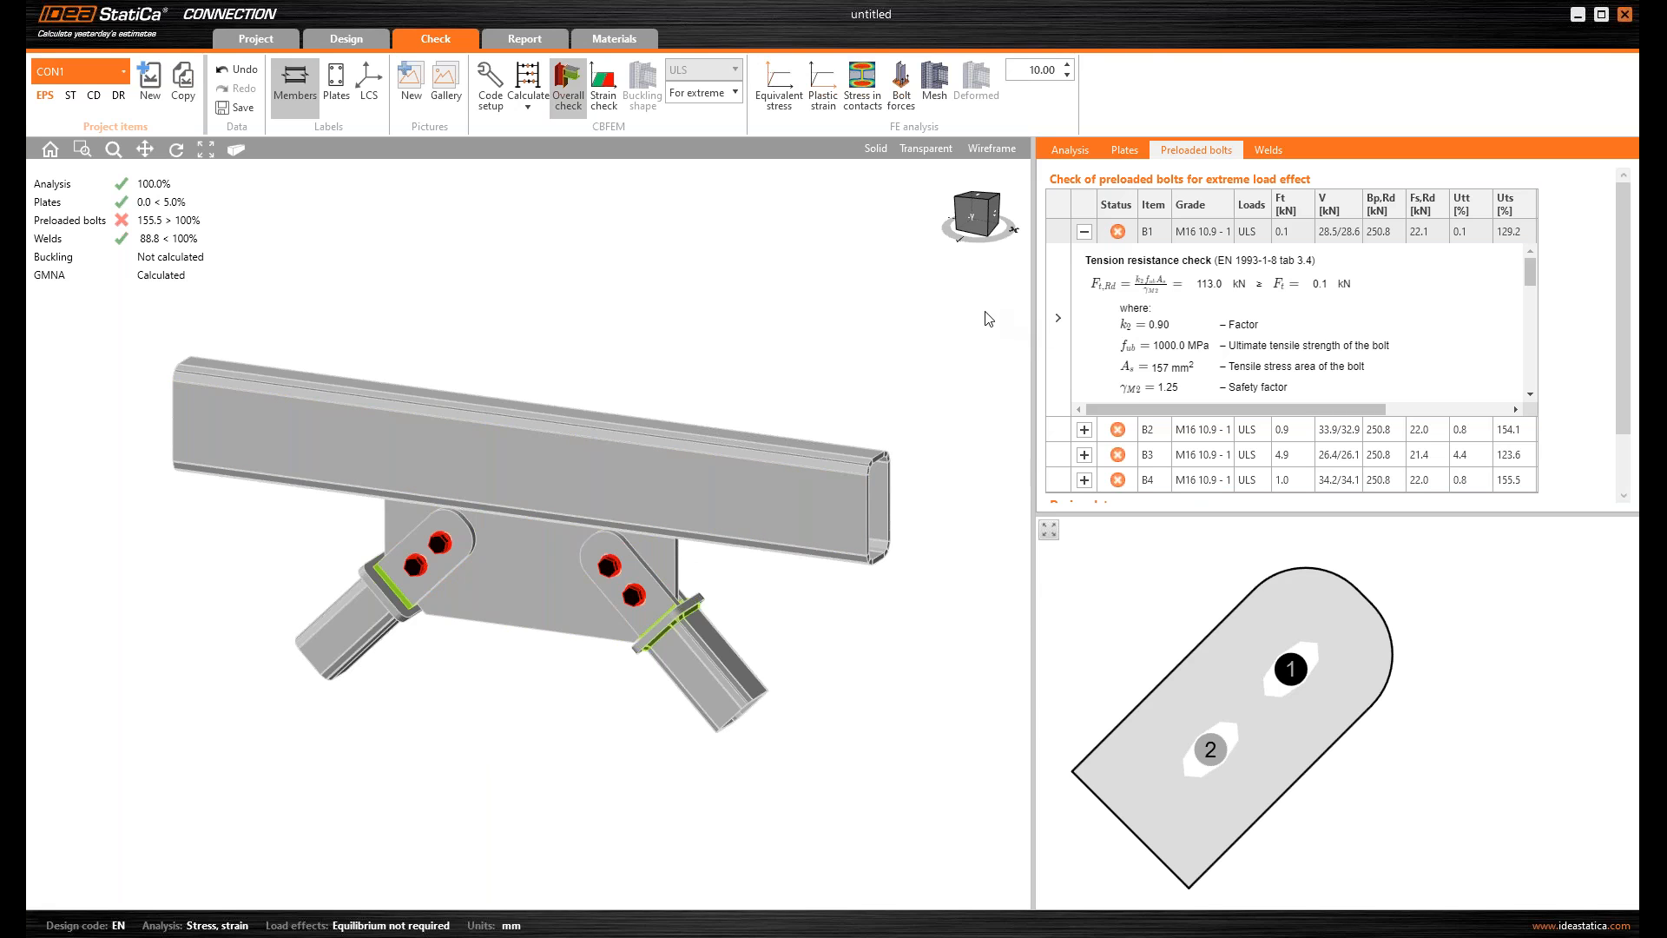
- Switch to the PowerPoint slide show and advance to the Q&A slide
key(alt+Tab)
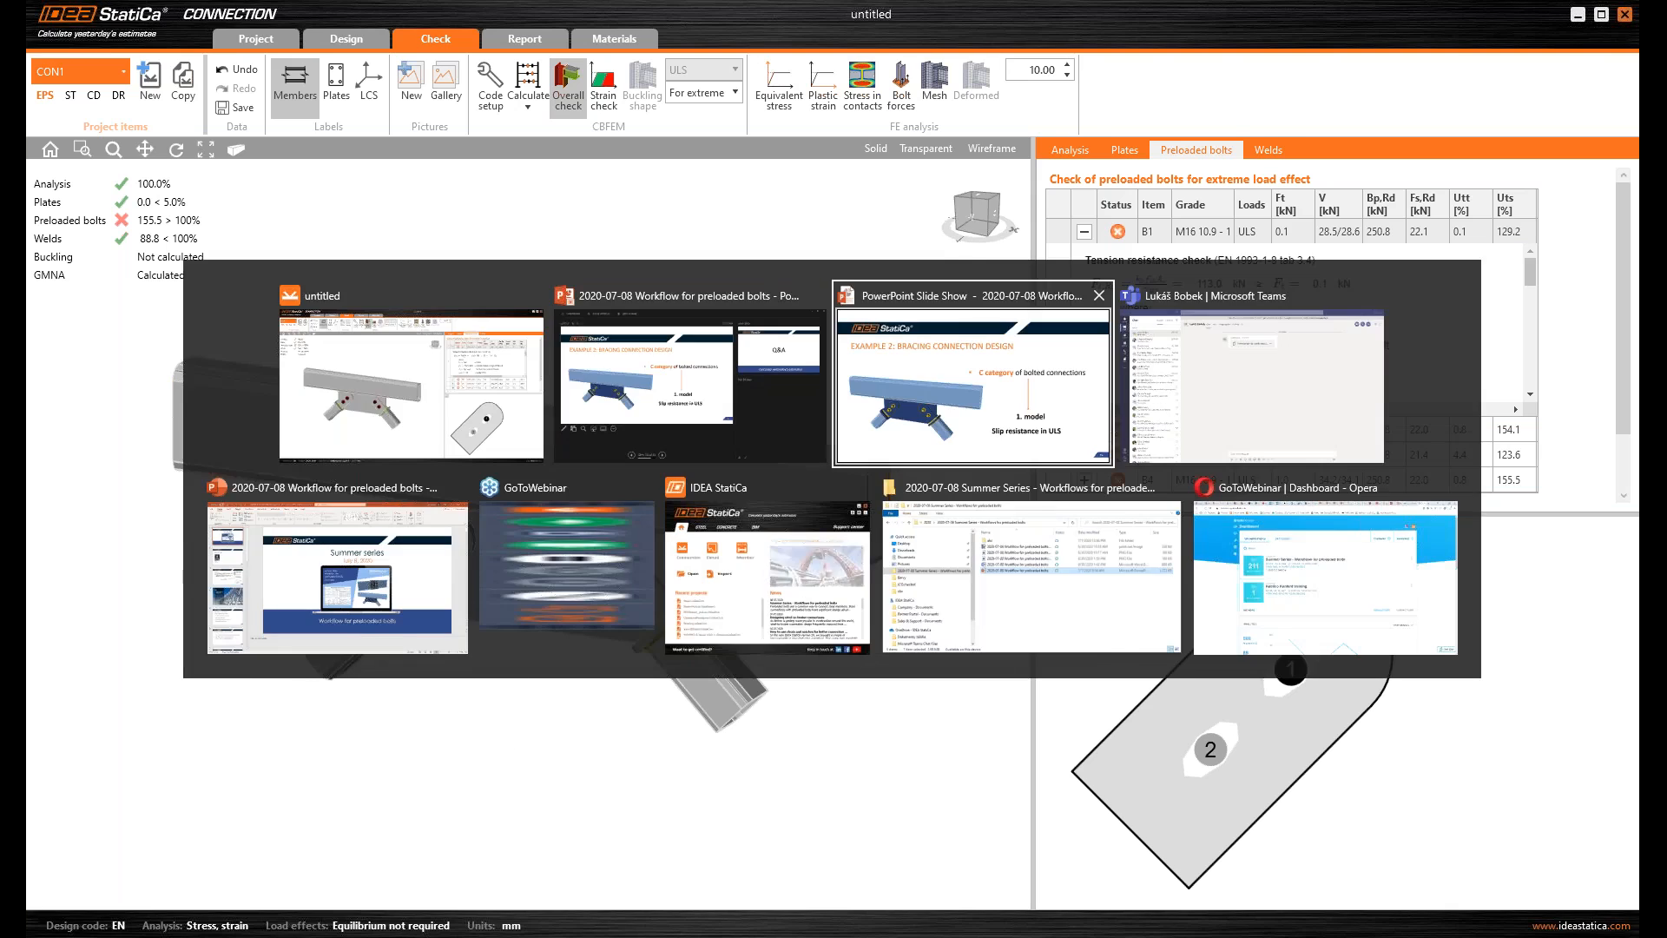
key(Right)
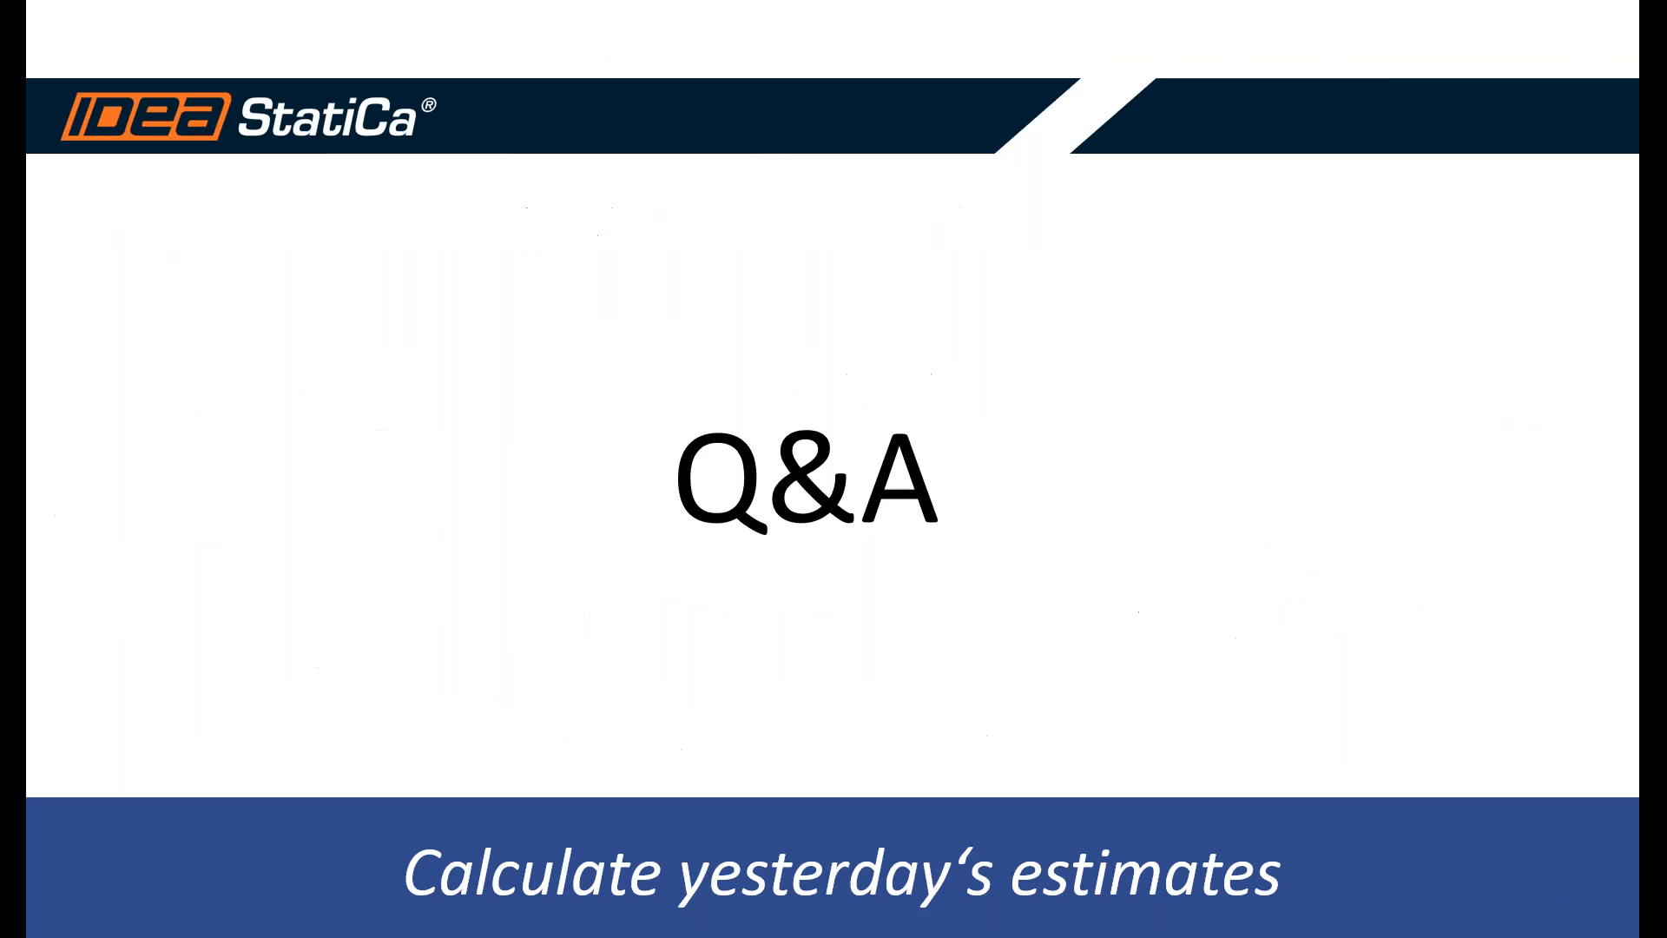